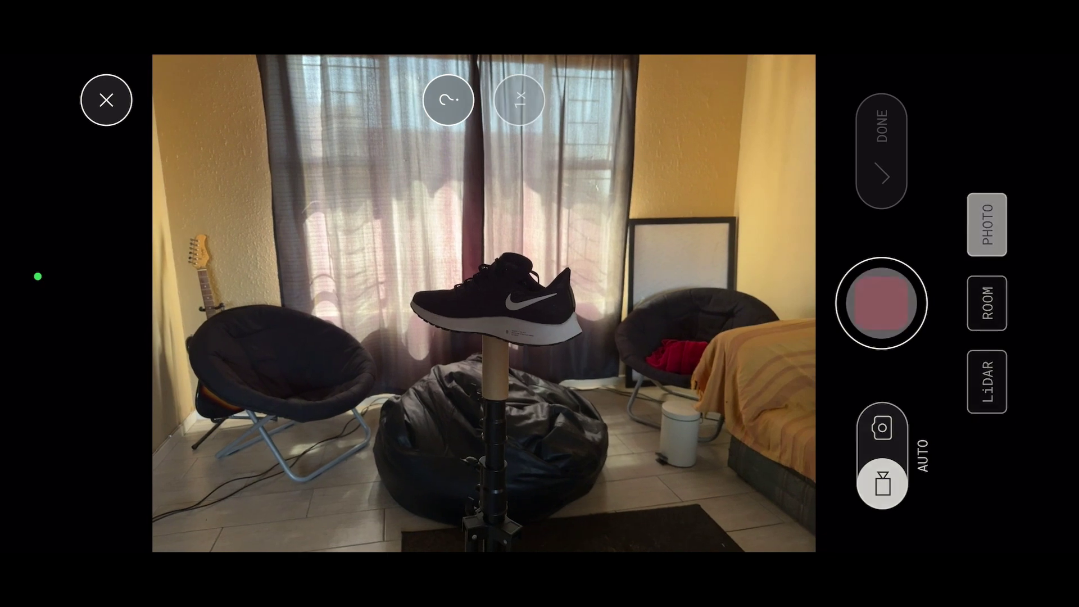
- Start the automatic photo-mode capture of the shoe on its stand
left_click(881, 304)
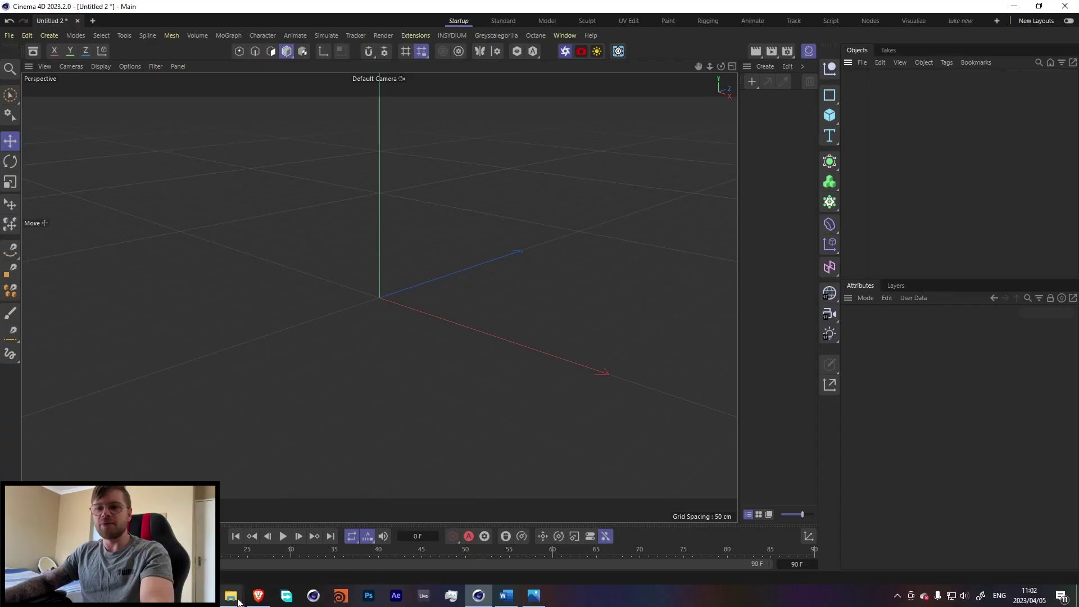
- Open the Shoe folder and view the 9.png texture image
mouse_move(231, 595)
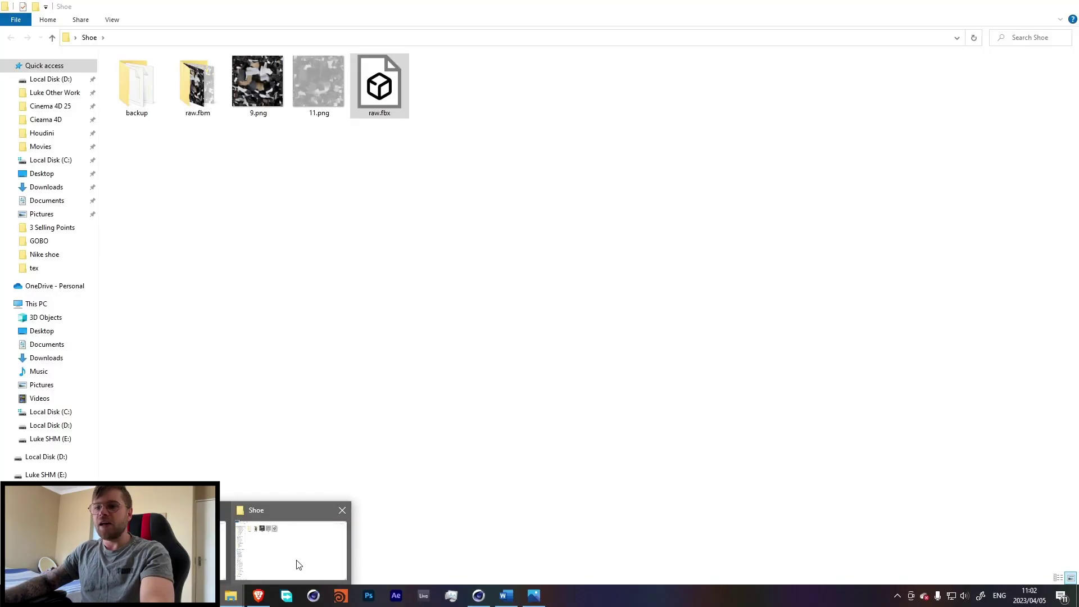
left_click(298, 565)
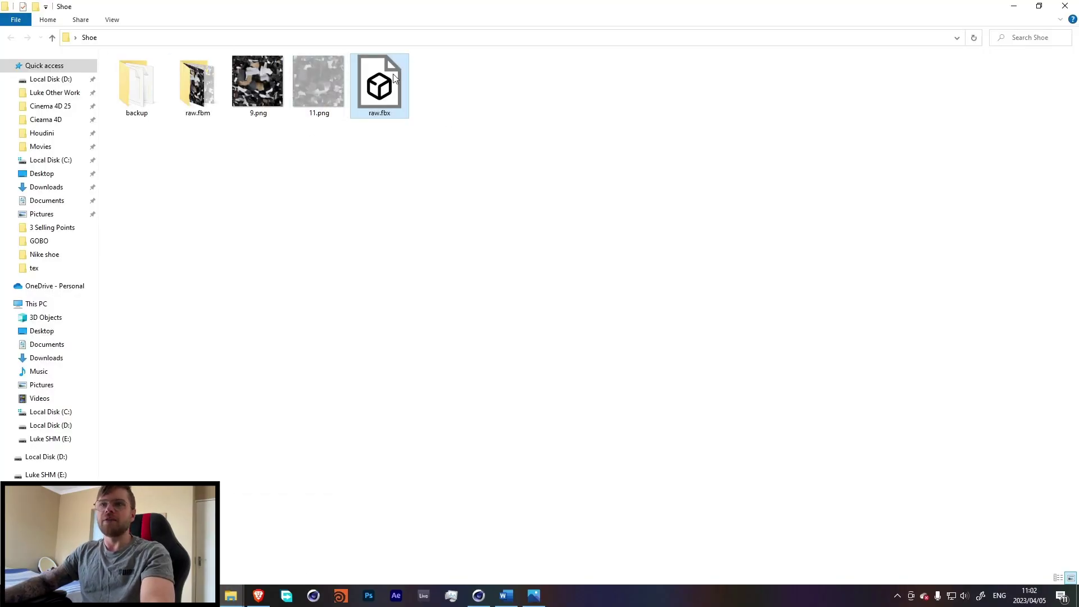
left_click(262, 83)
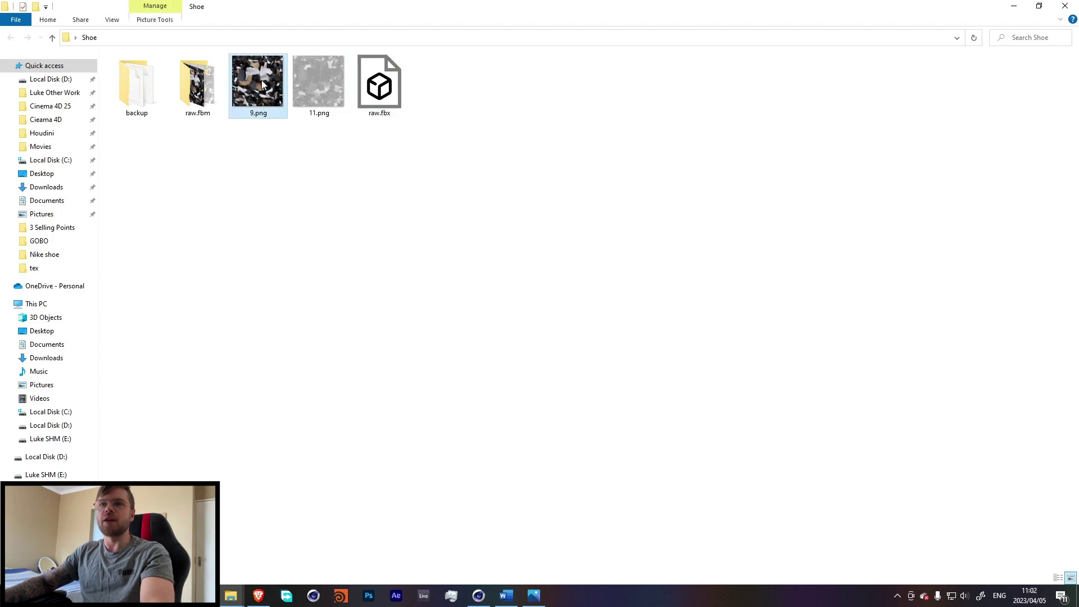
double_click(261, 79)
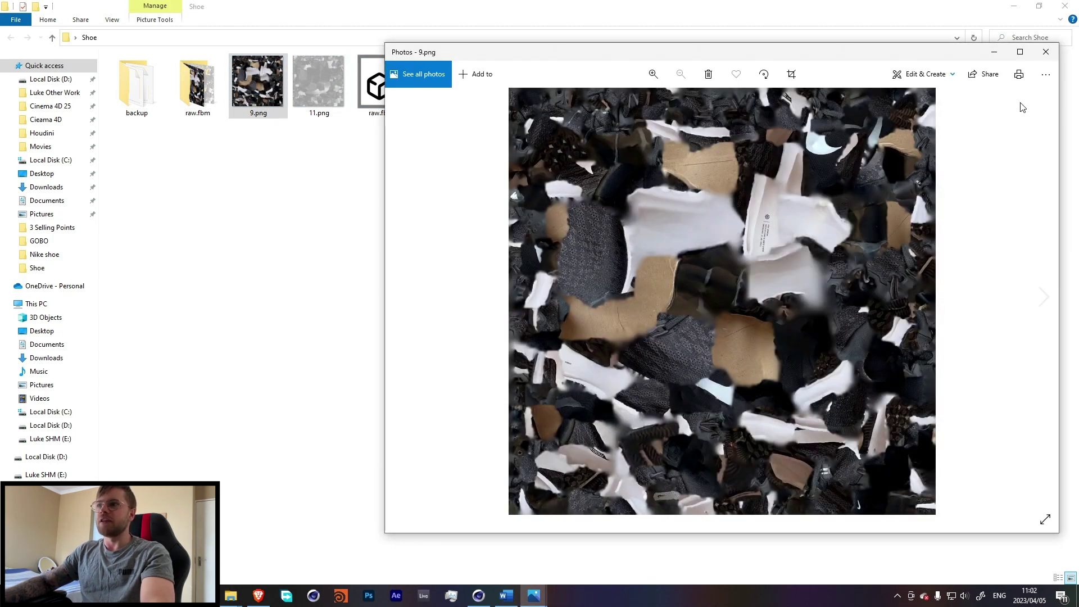
left_click(1046, 52)
- Import raw.fbx from the Shoe folder into Cinema 4D with the current FBX import settings
left_click_drag(380, 84, 413, 280)
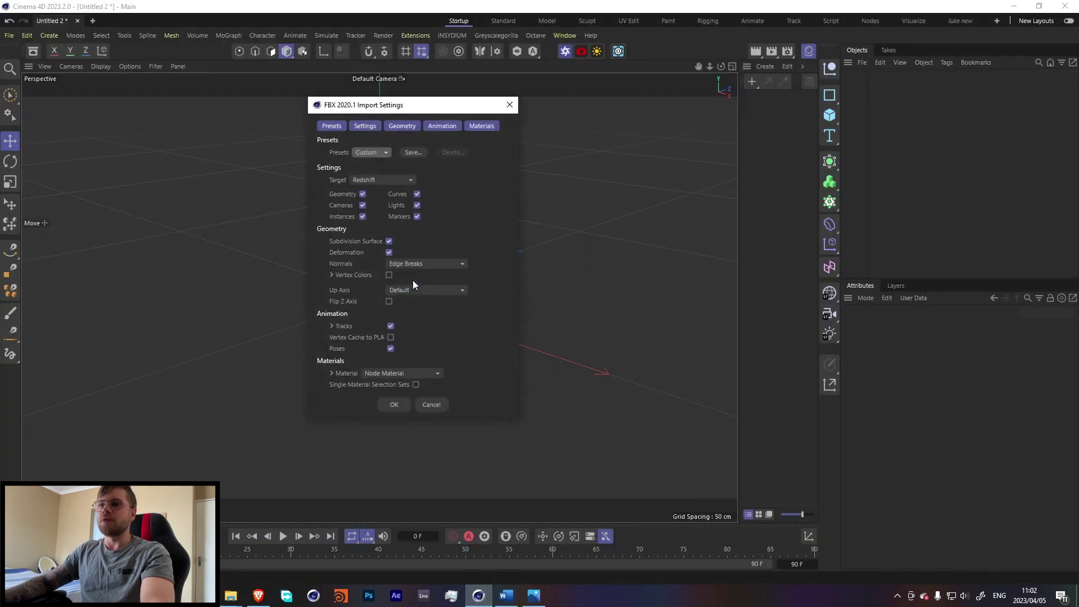
left_click(394, 404)
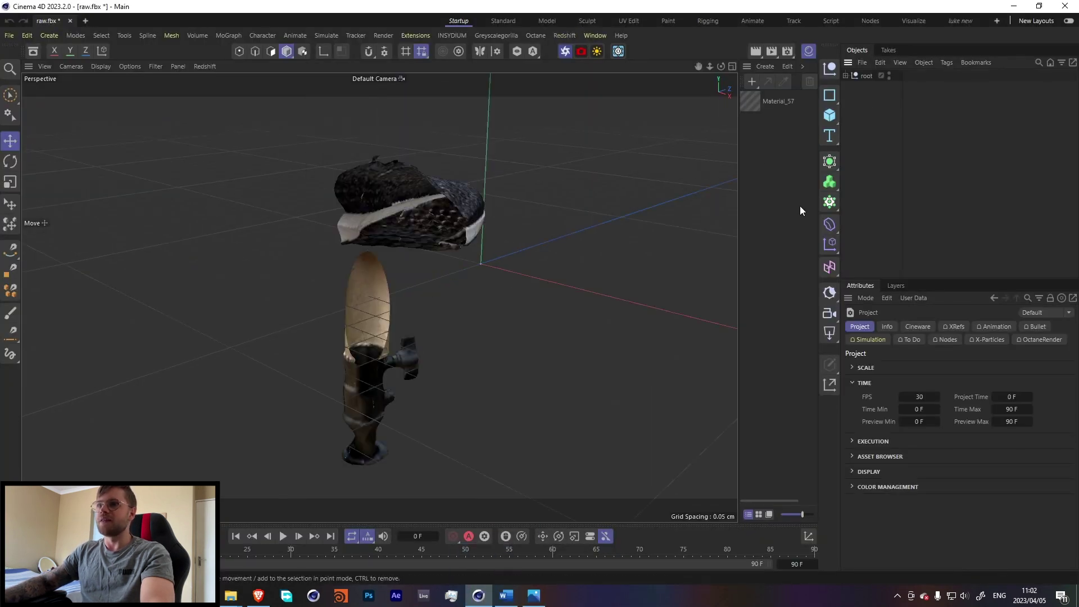
- Scale the imported root null to 100 on the X, Y and Z axes
scroll(374, 290, "down", 10)
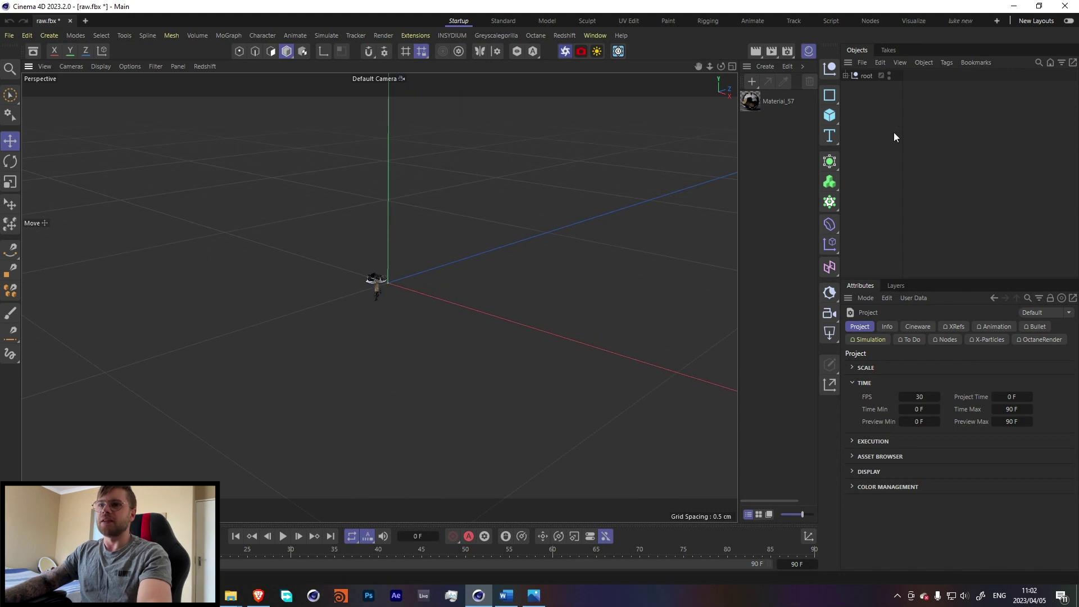
left_click(866, 76)
left_click(894, 327)
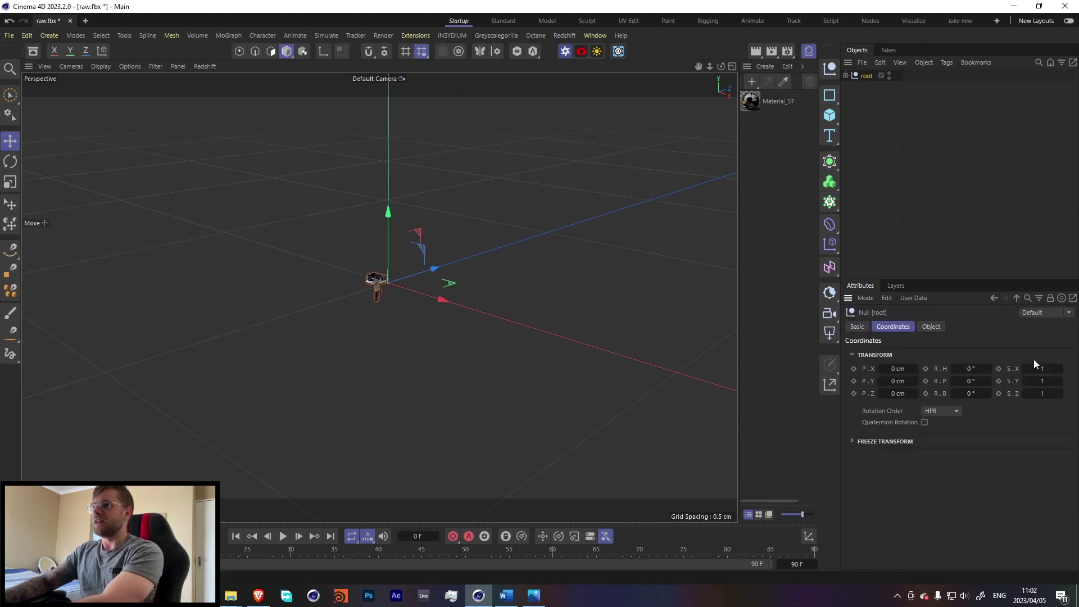
left_click(1041, 369)
type("100")
key("Tab")
type("100")
key("Tab")
type("100")
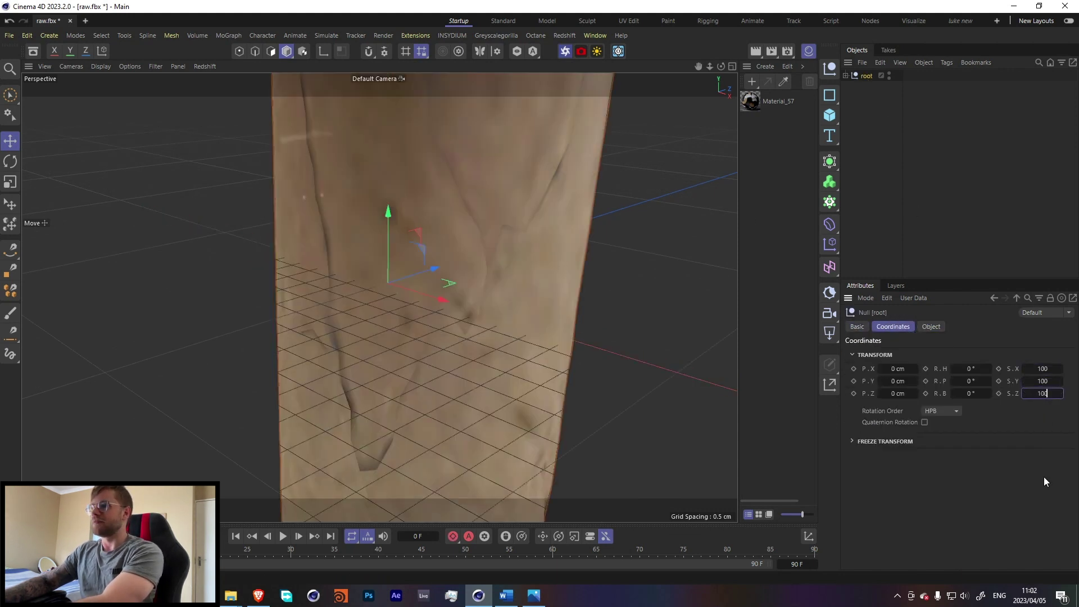
key("Return")
scroll(502, 271, "down", 10)
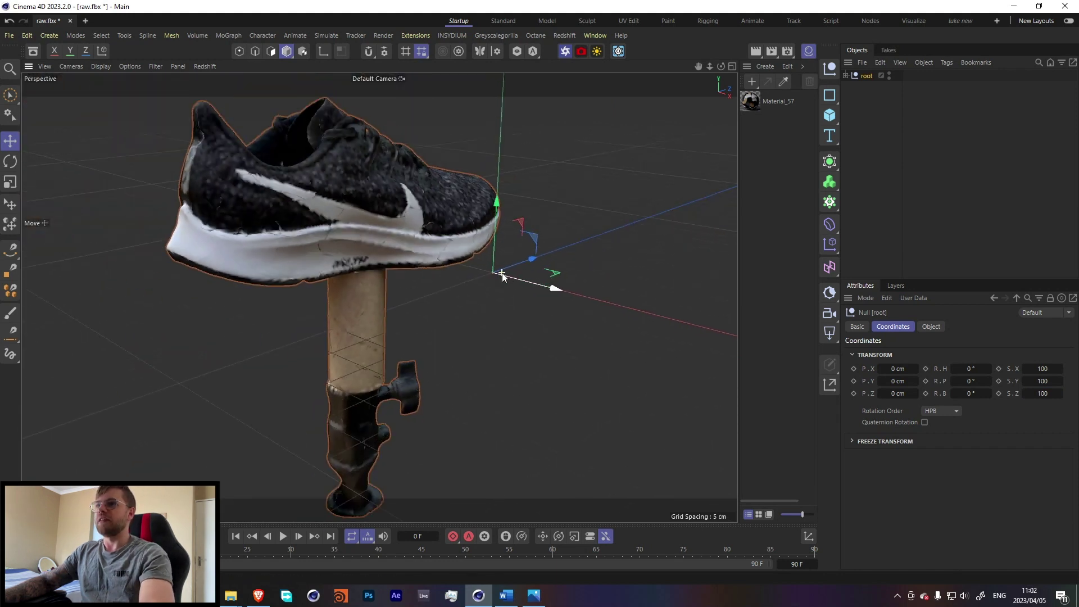
scroll(502, 272, "down", 2)
- Add a Figure object to compare the shoe's size against, and delete it after the comparison
left_click(829, 115)
left_click(864, 207)
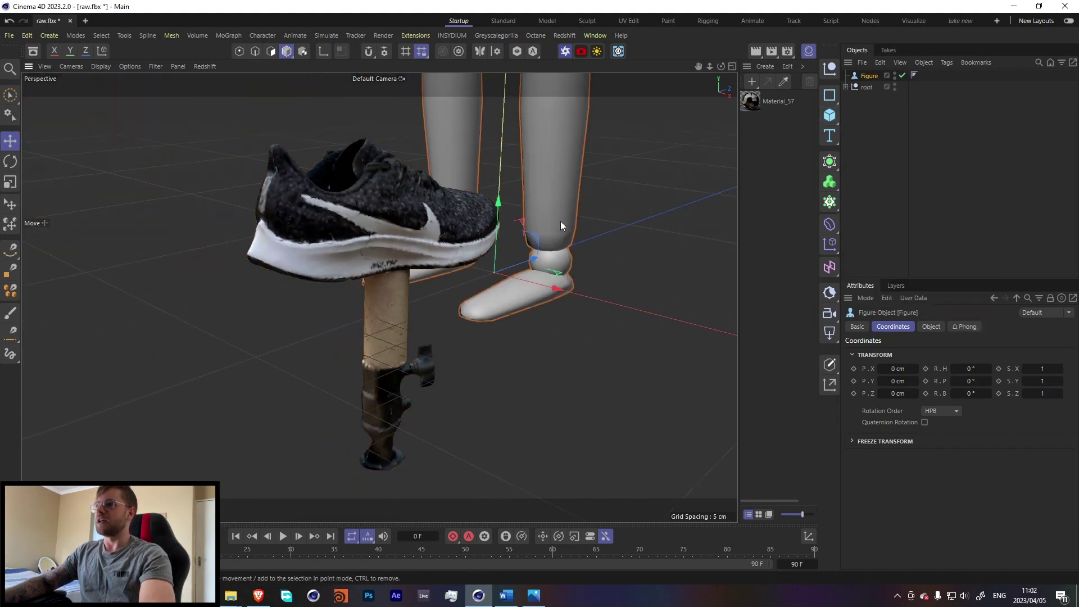
scroll(444, 242, "down", 5)
left_click_drag(477, 177, 425, 233, "alt")
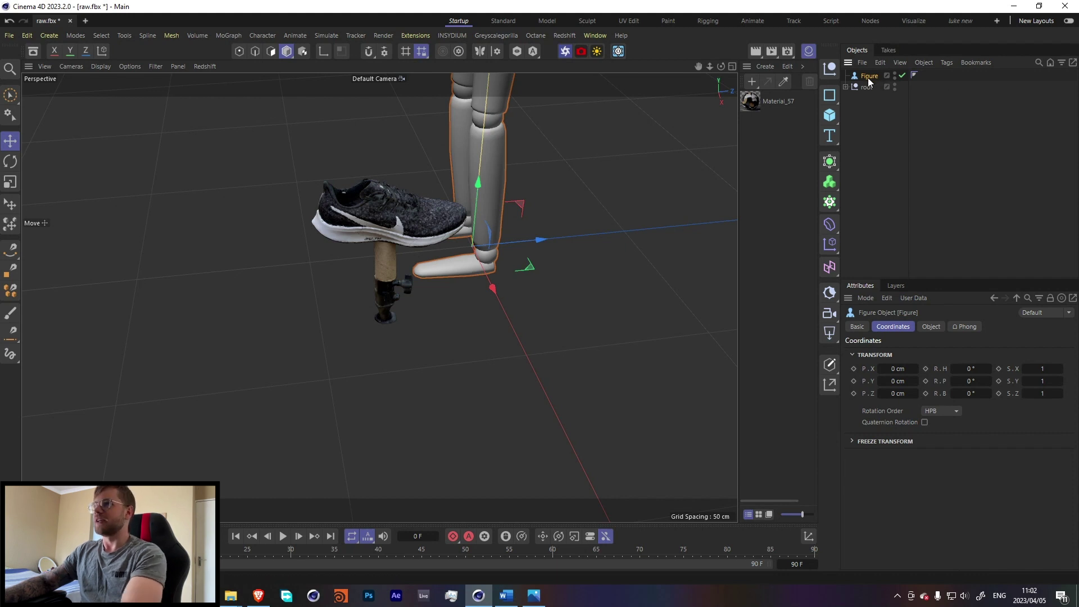
key("Delete")
- Take the shoe mesh node_id4 out of the root null's hierarchy and remove the null
left_click(845, 76)
left_click_drag(867, 87, 875, 80)
left_click_drag(875, 79, 873, 73)
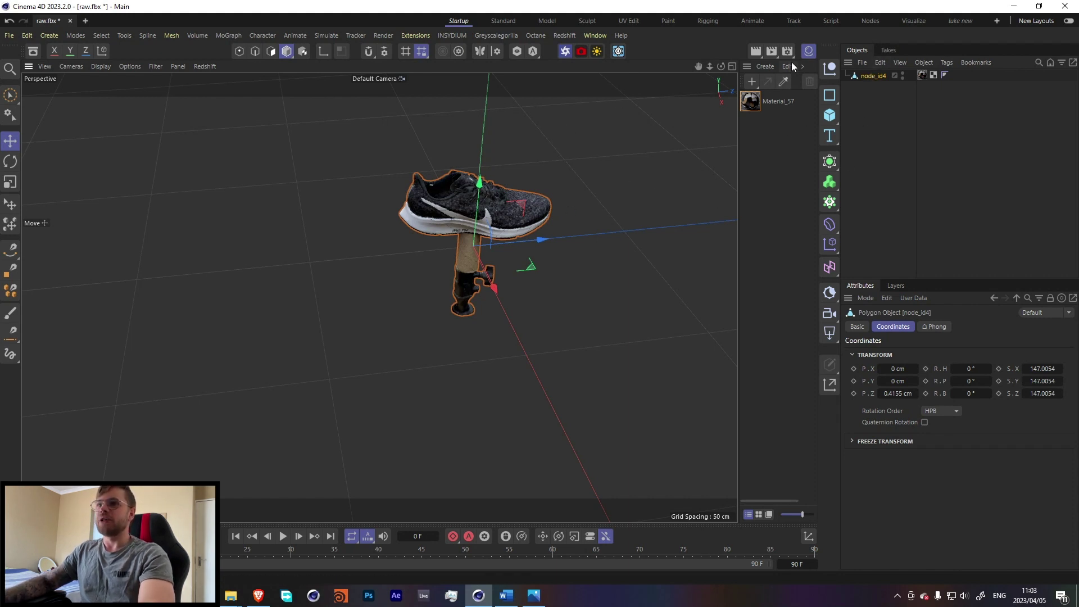
- Open Material_57 in the node editor and move the Diffuse color texture node farther from the Material node
double_click(751, 101)
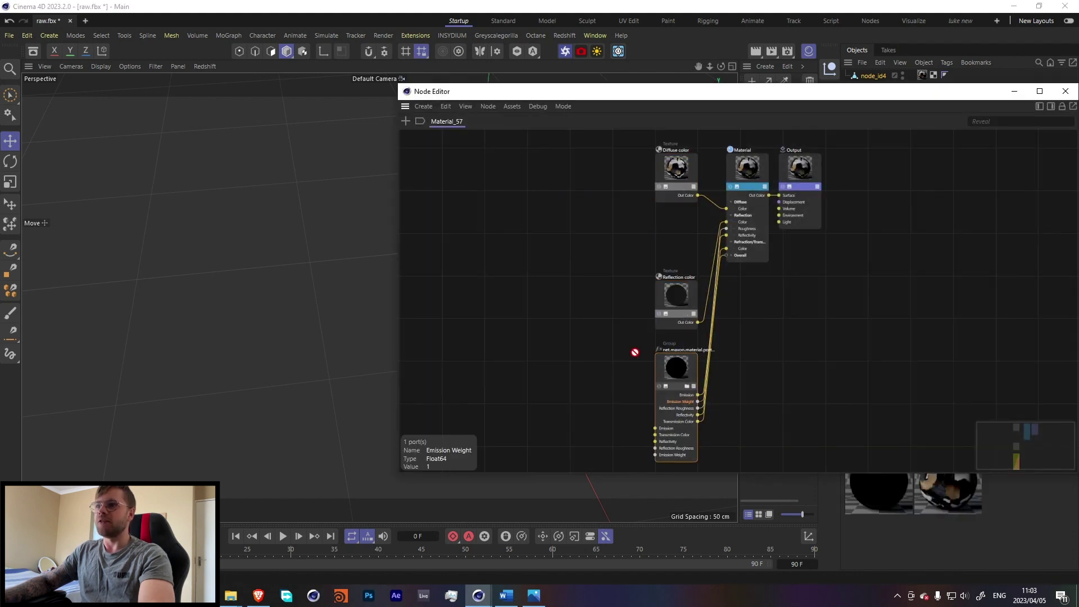
left_click(666, 173)
left_click_drag(666, 174, 621, 173)
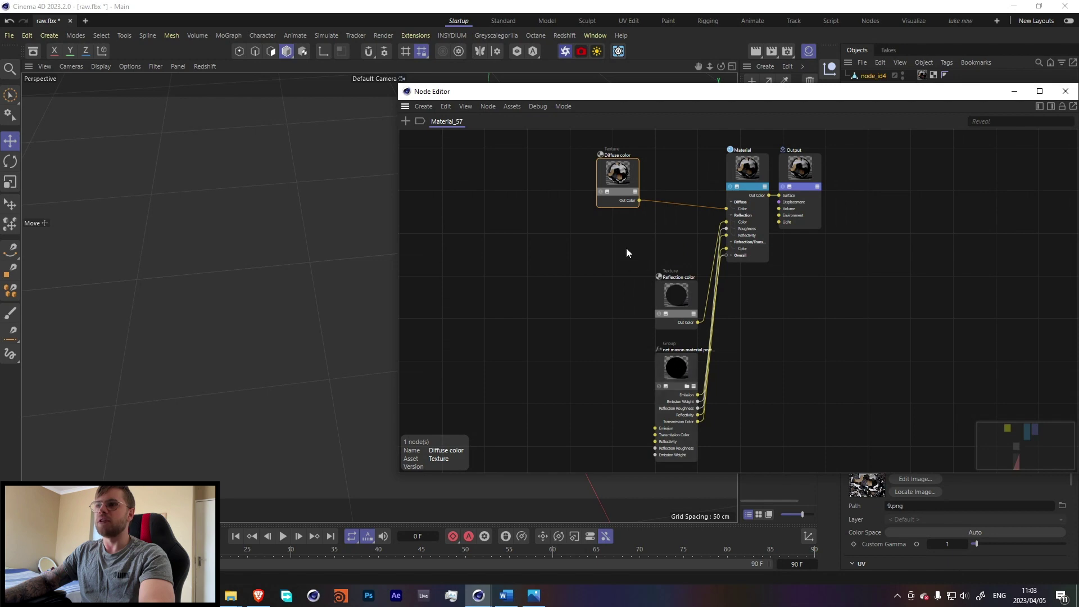
- Check the 11.png texture in the Shoe folder, and close the folder and the material's node editor
left_click(259, 595)
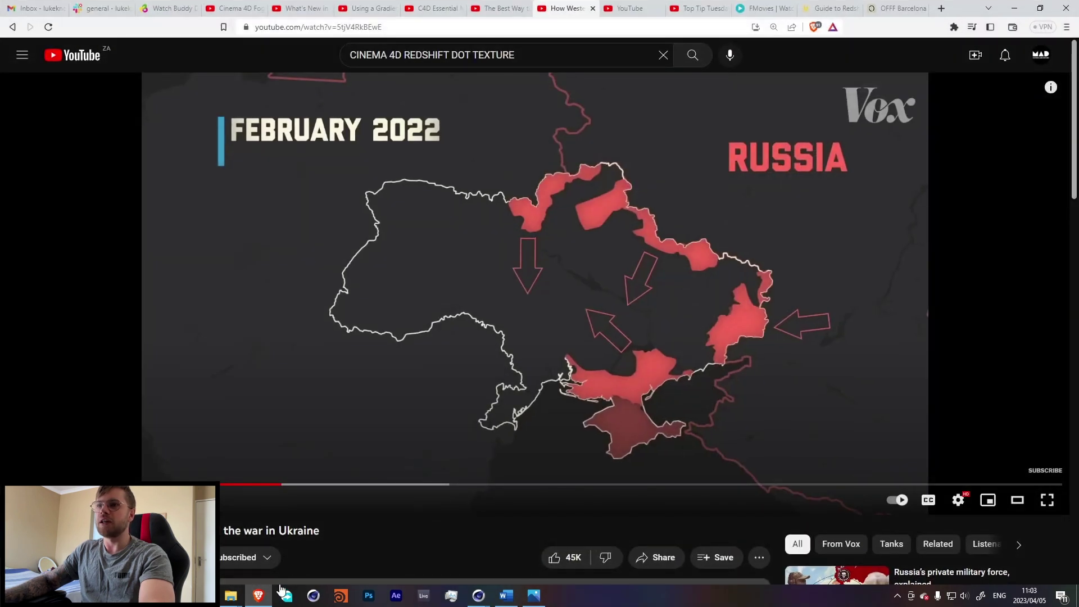
left_click(259, 595)
left_click(230, 596)
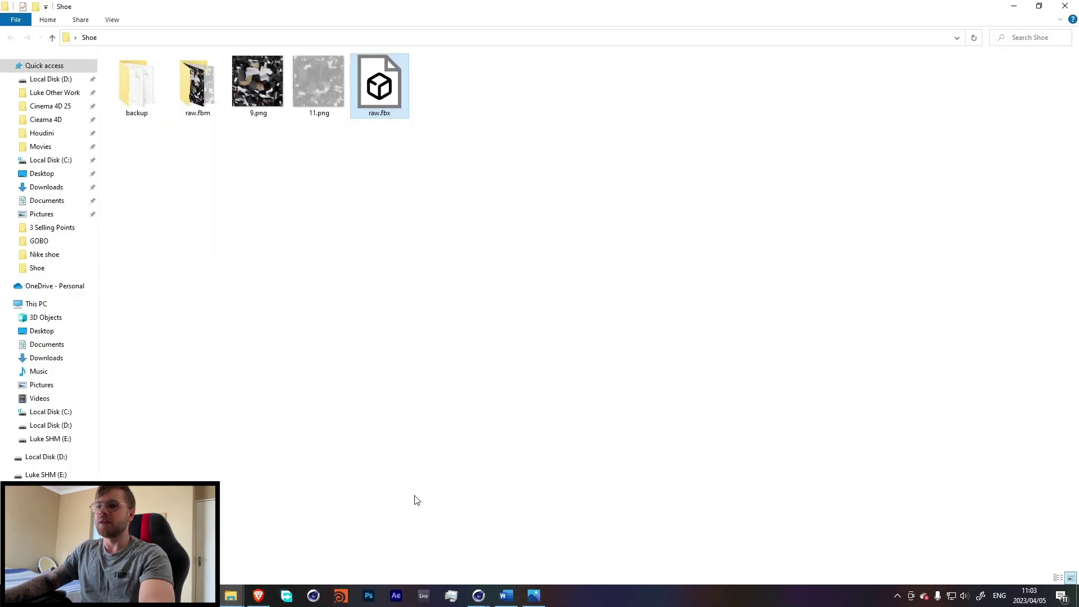
left_click(304, 114)
left_click(1064, 5)
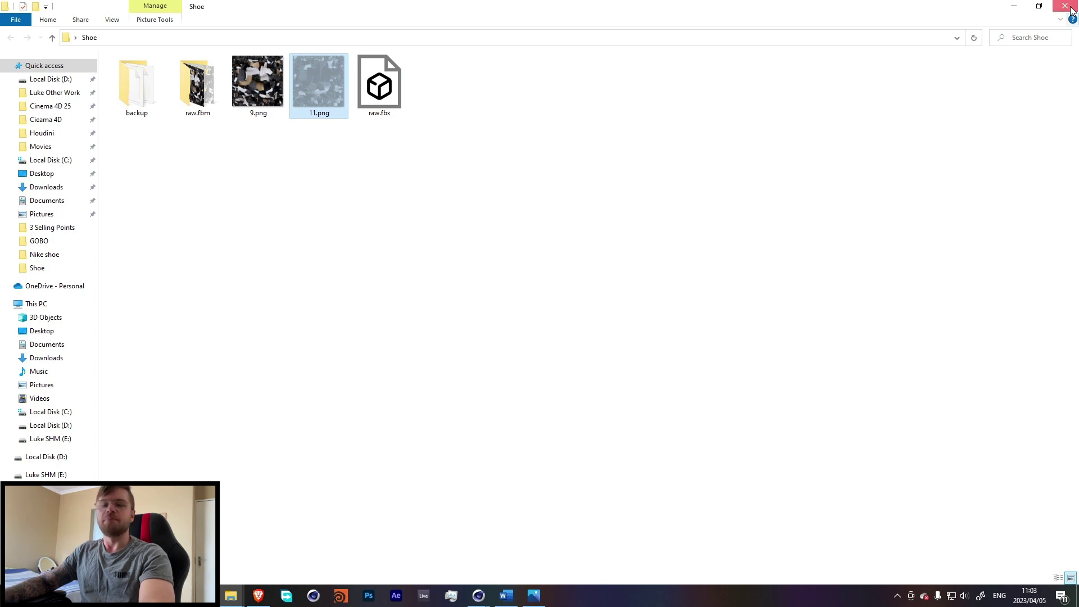
left_click(1065, 91)
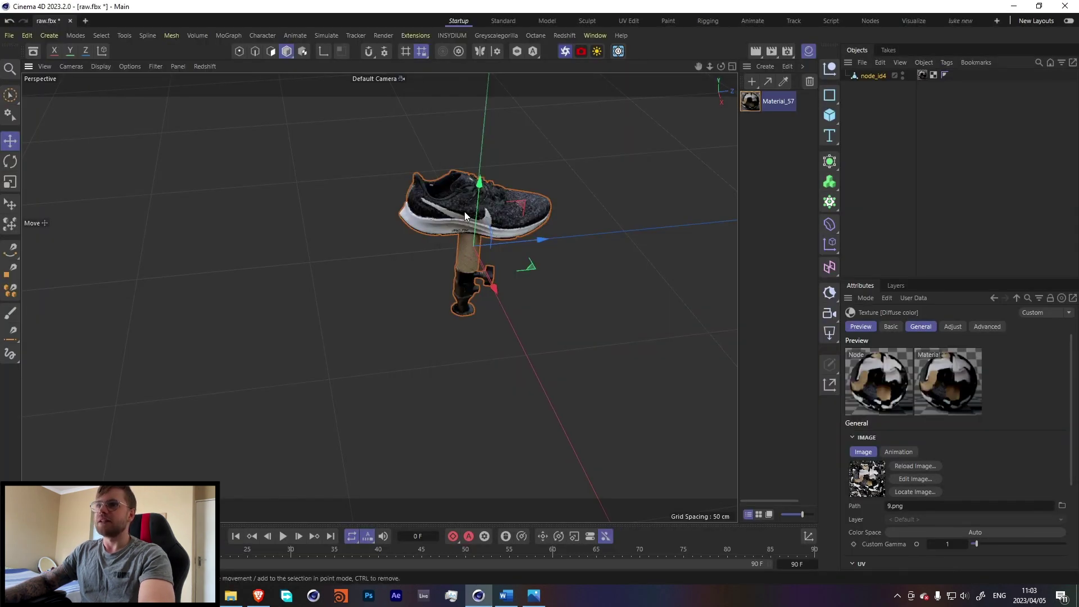
- Rectangle-select the lower part of the stand's points in the front view and delete them
middle_click(444, 251)
middle_click(592, 407)
key("h")
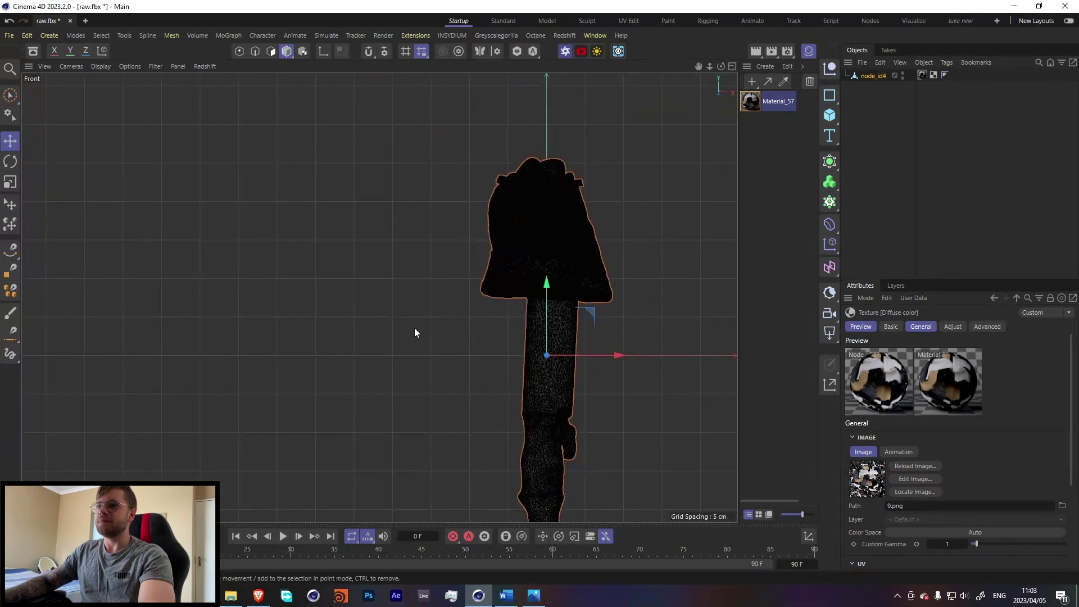
left_click(239, 51)
left_click(10, 95)
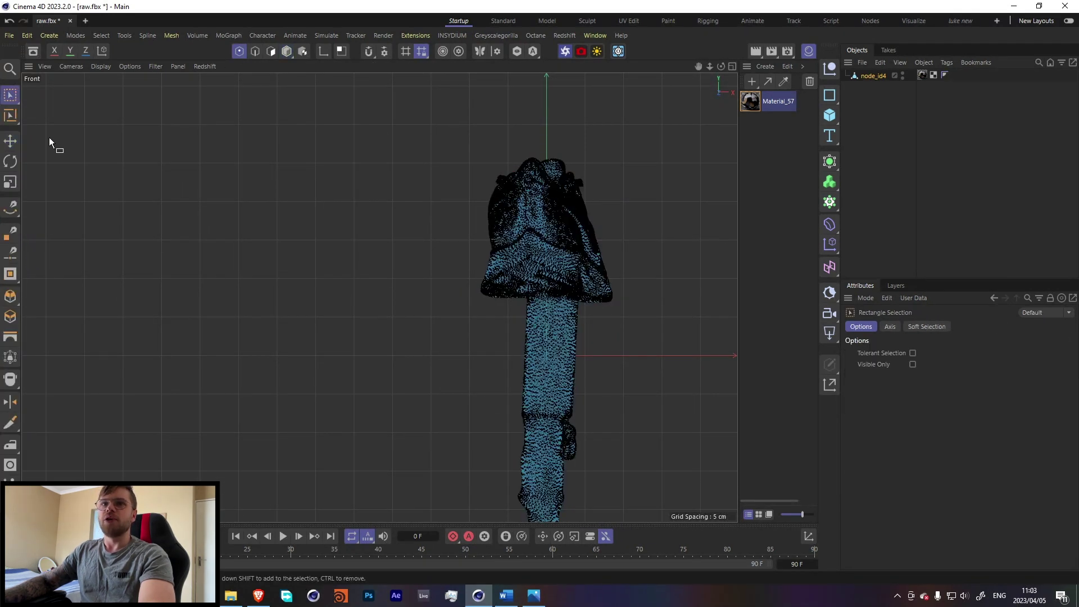
scroll(626, 353, "down", 2)
left_click_drag(634, 341, 457, 570)
key("Delete")
- Delete the remaining pole stub and stray points beneath the shoe's sole in the front view
scroll(588, 330, "up", 5)
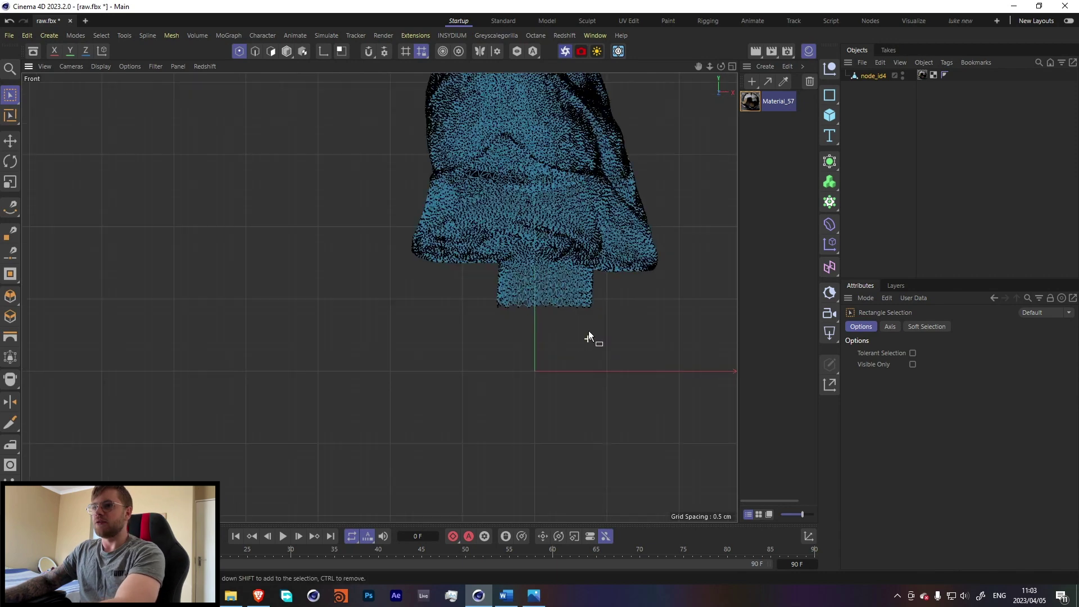
left_click_drag(609, 232, 270, 347)
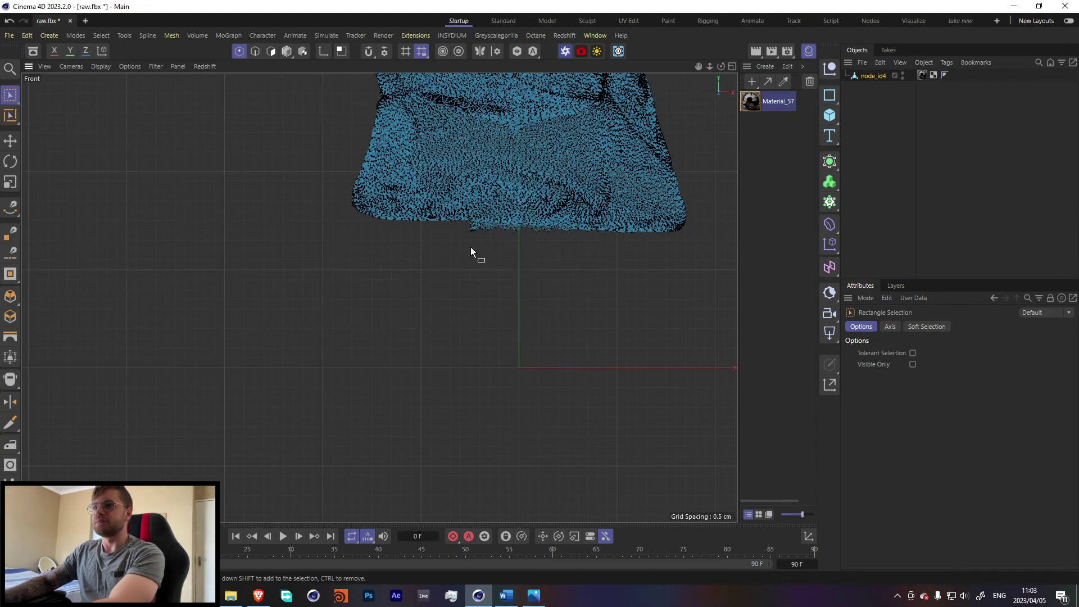
scroll(471, 247, "up", 4)
left_click_drag(462, 195, 666, 226)
key("Delete")
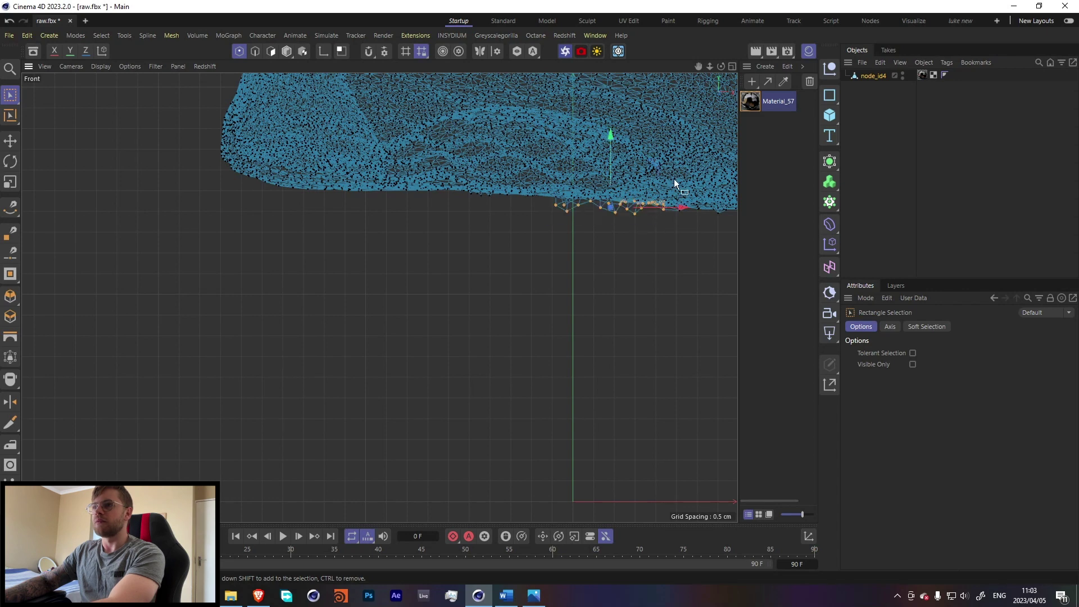
left_click_drag(627, 184, 659, 221)
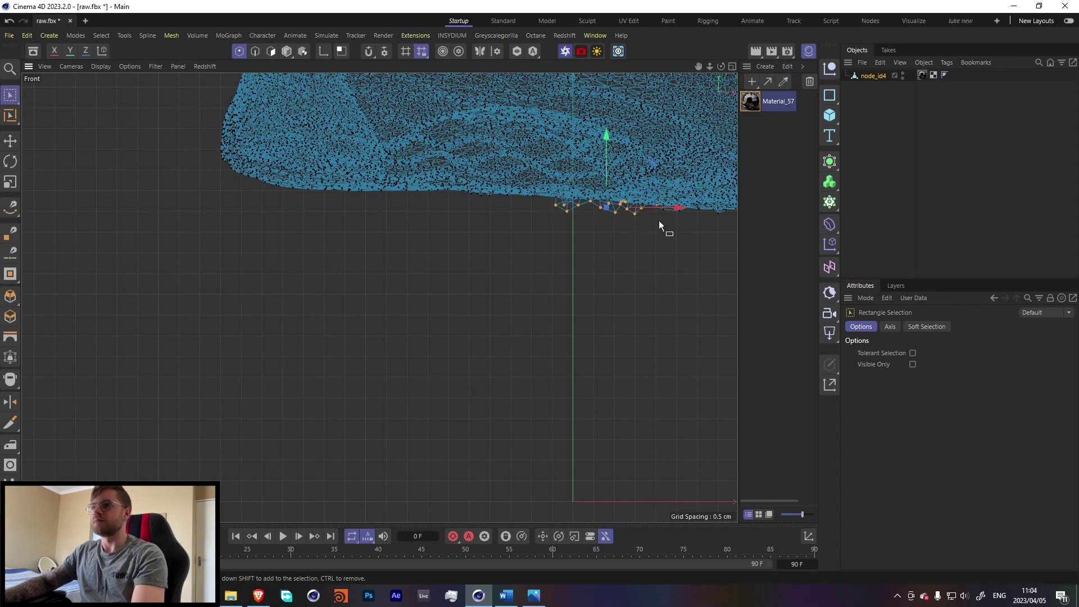
left_click(646, 228)
- Return to the perspective view and select the shoe mesh in model mode with the brush selection tool
key("F1")
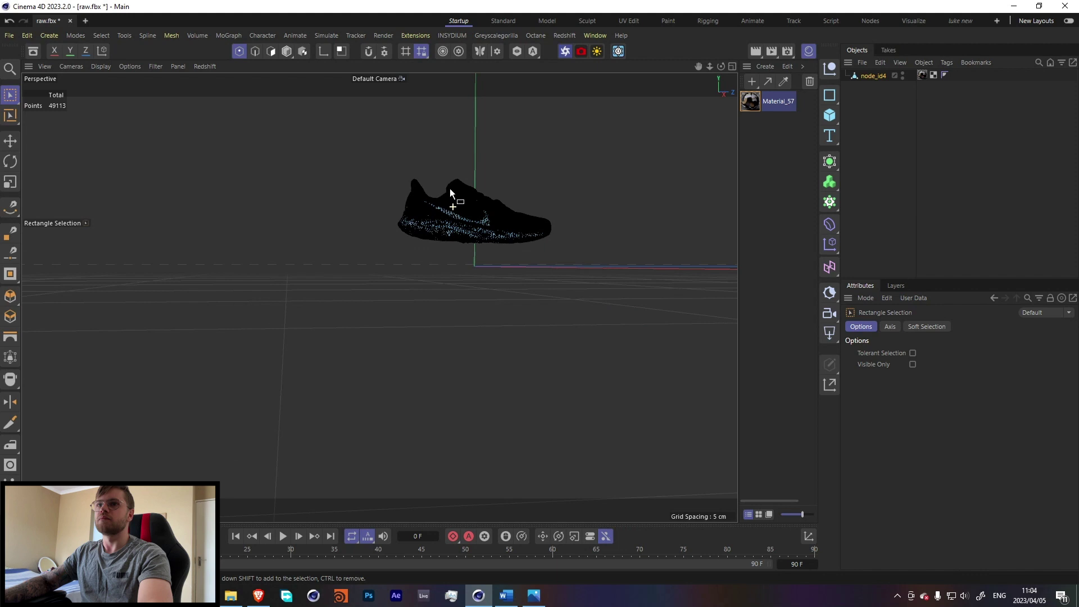
scroll(428, 200, "up", 5)
left_click_drag(428, 200, 440, 231, "alt")
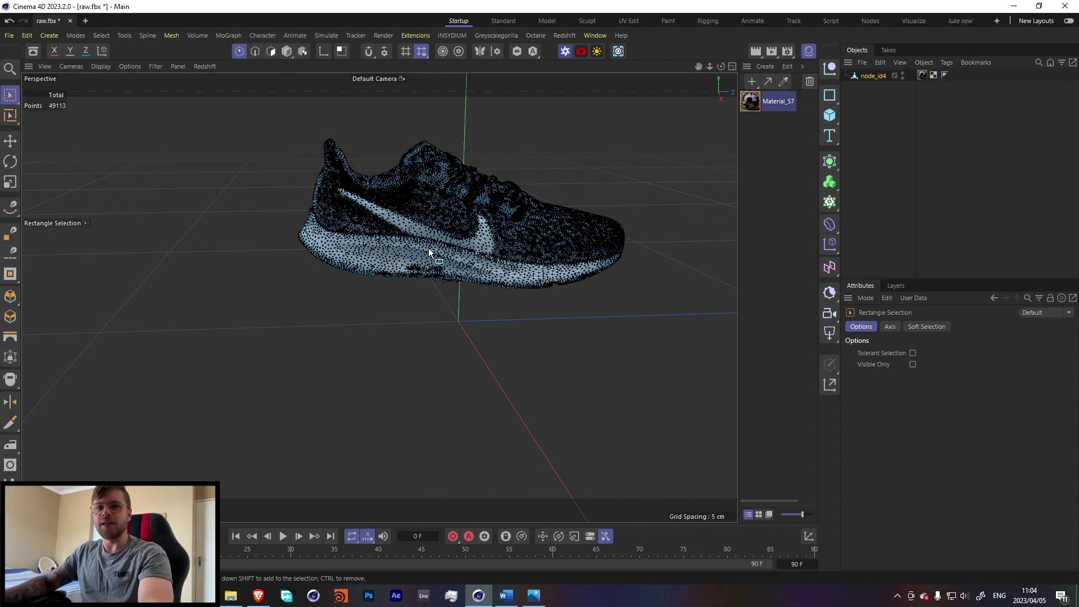
left_click(869, 75)
left_click(10, 95)
left_click(44, 113)
left_click(286, 52)
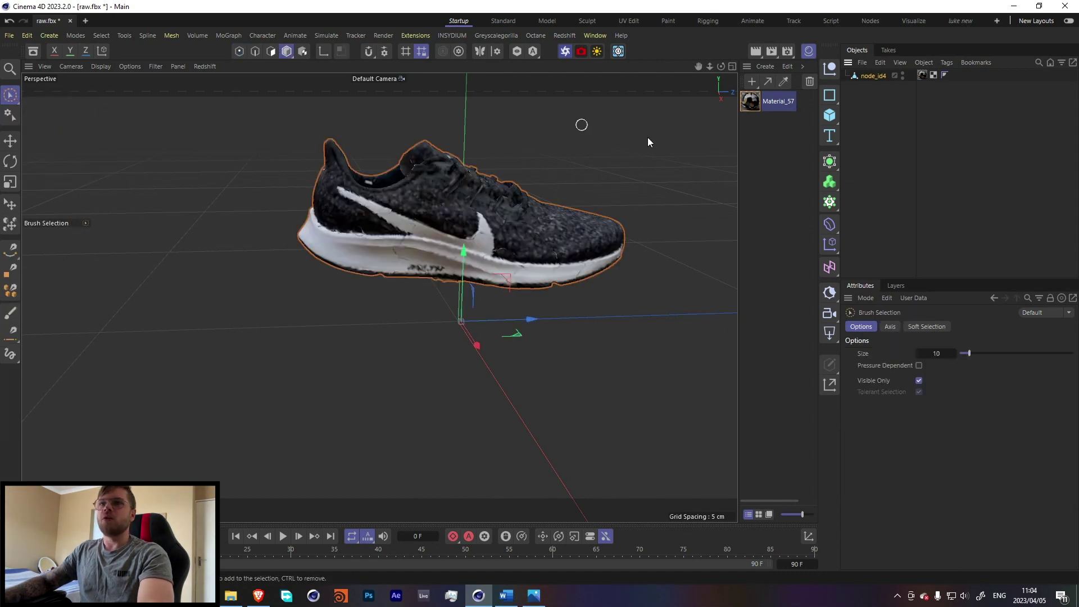
- Center the shoe's axis on its geometry and lower the shoe to the world origin
left_click_drag(399, 218, 450, 232, "alt")
left_click(830, 387)
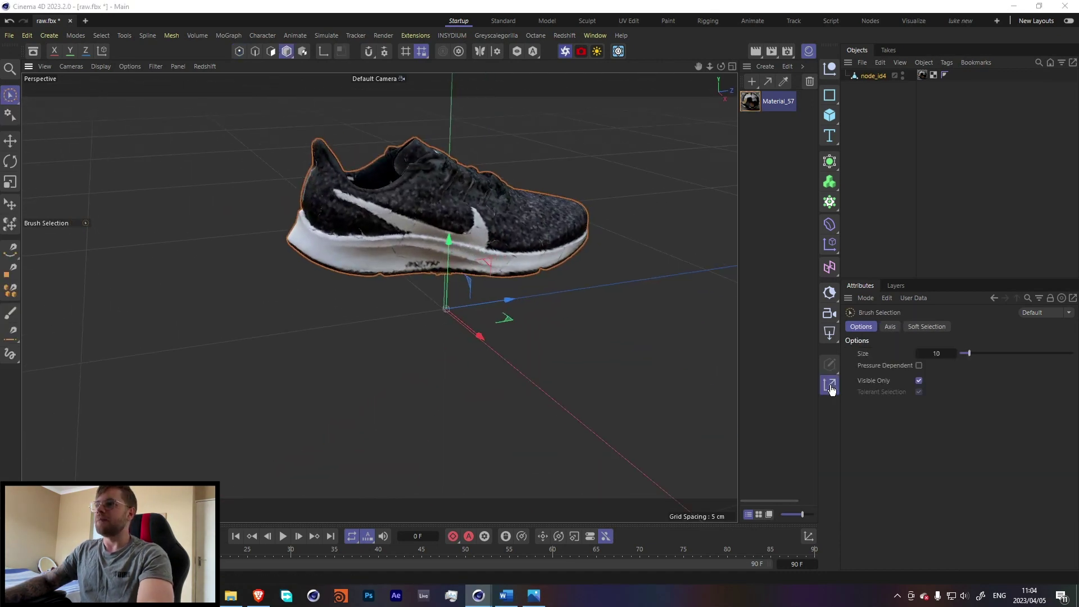
left_click(904, 538)
left_click(984, 372)
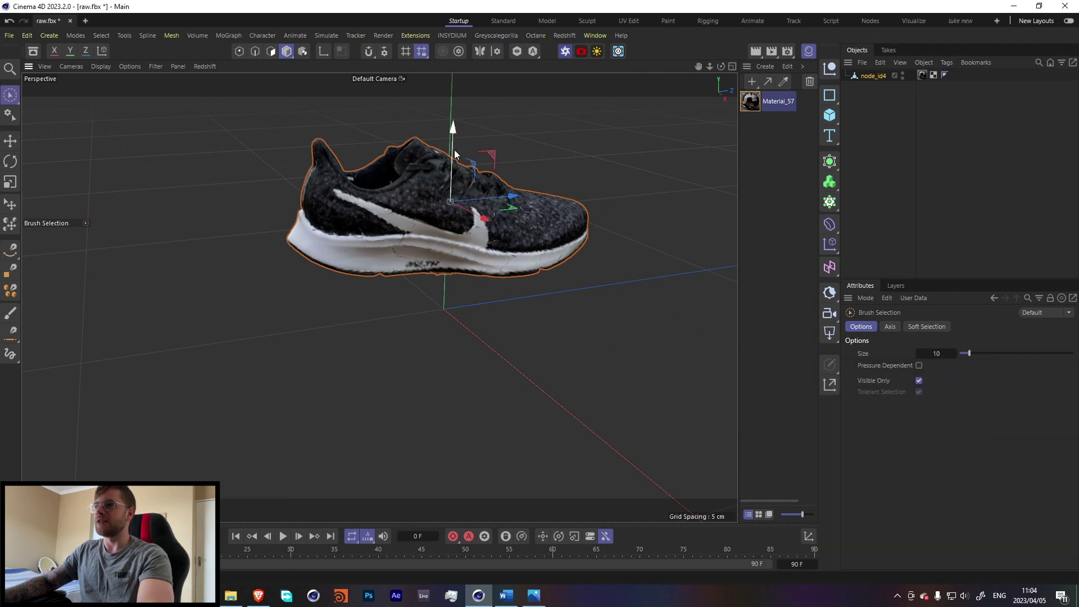
left_click_drag(456, 147, 462, 235)
left_click_drag(458, 273, 442, 254, "alt")
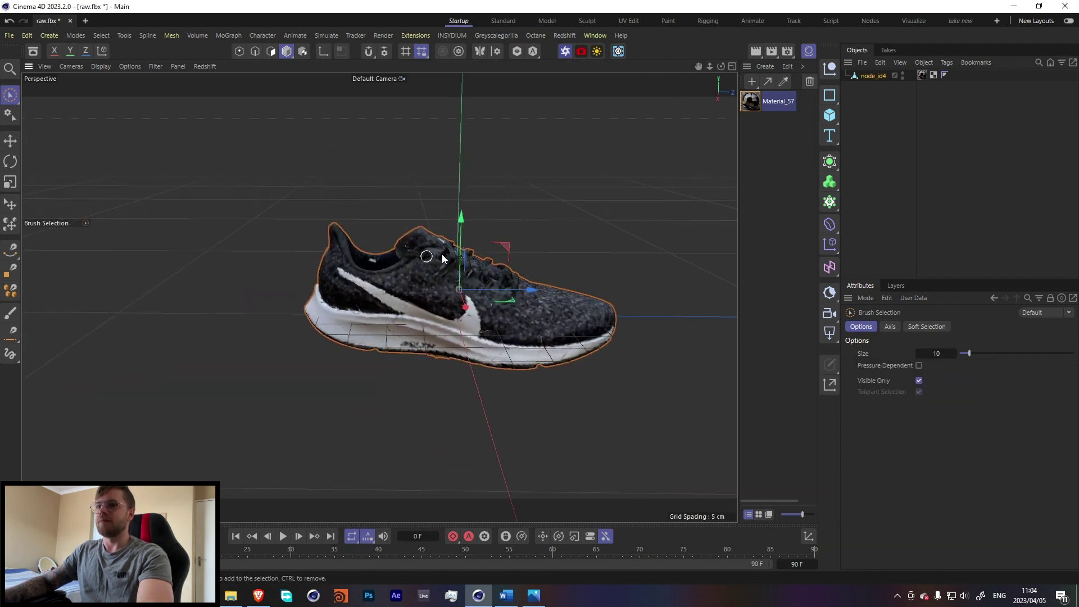
- Open the Redshift RenderView, dock it beside the perspective viewport and start the live render
left_click(564, 35)
left_click(587, 135)
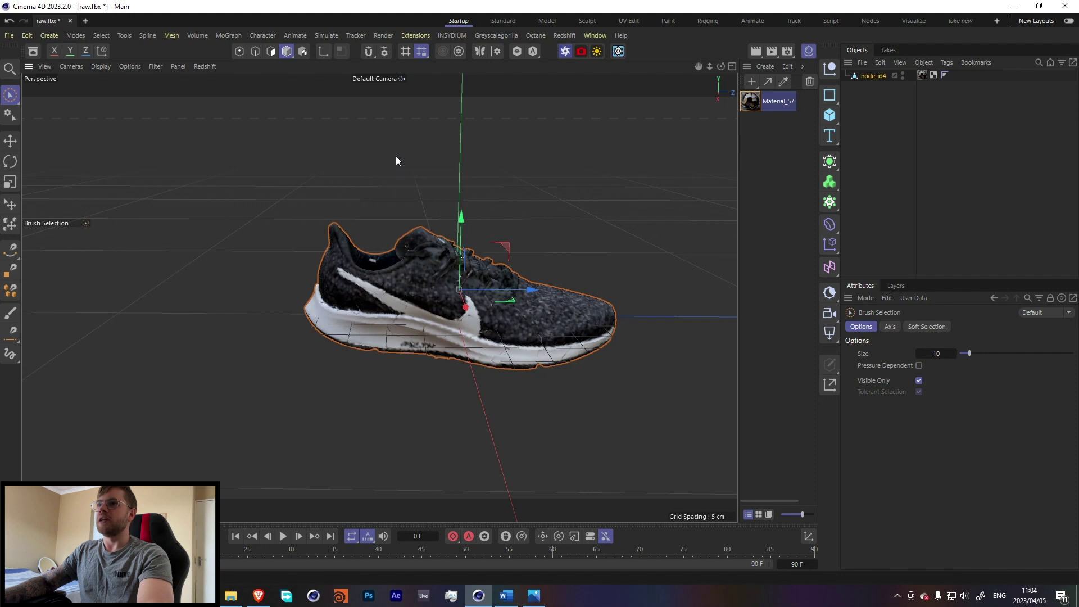
left_click_drag(591, 129, 59, 148)
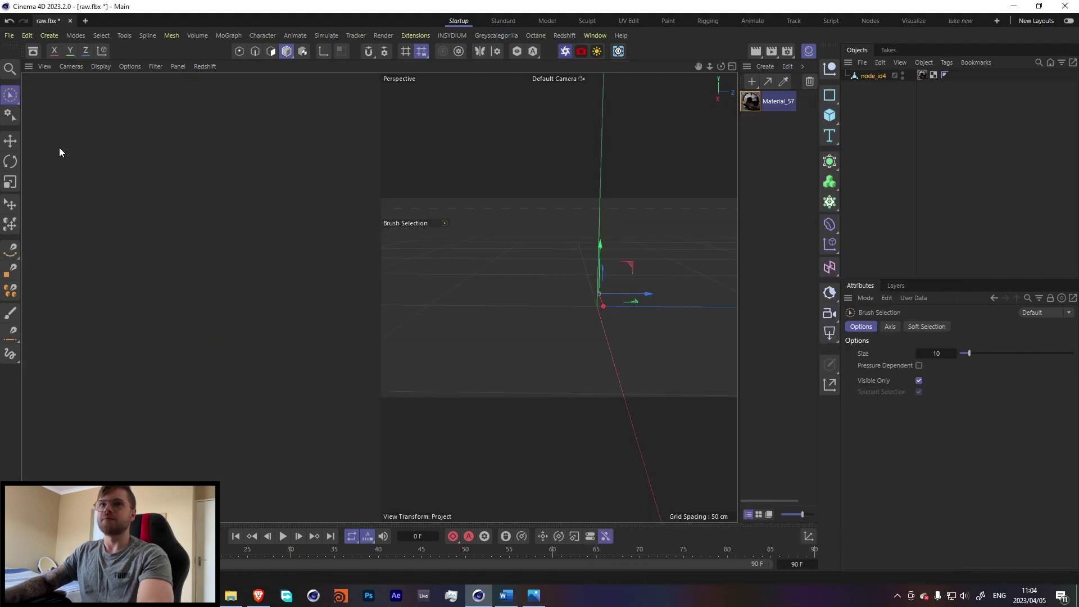
left_click(48, 104)
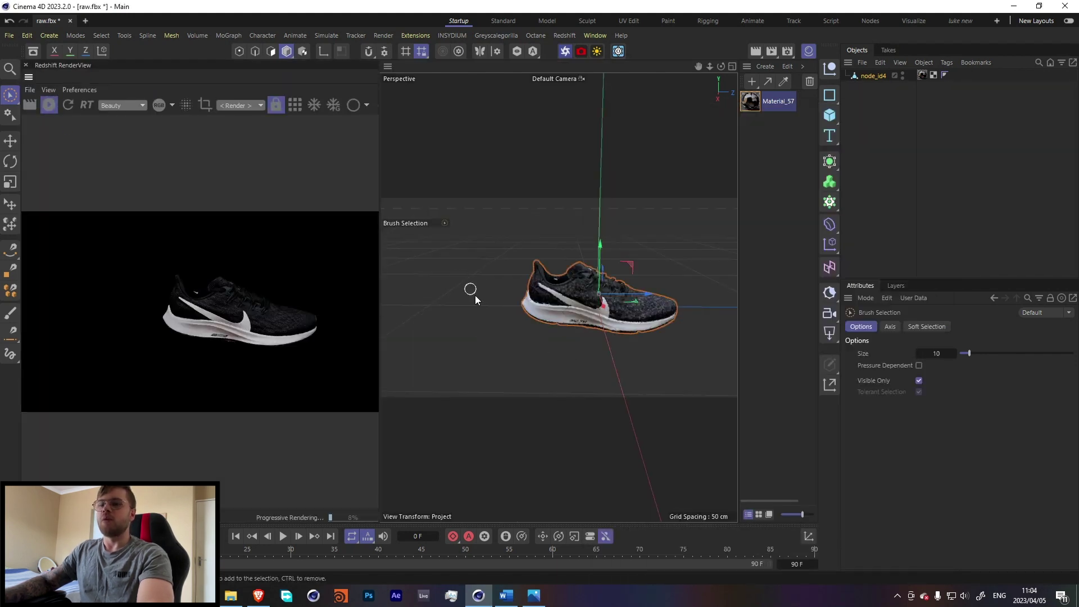
- Inspect the shoe's side, laces and overall shape from several angles in the viewport and live render
left_click(621, 308)
right_click_drag(581, 315, 644, 278, "alt")
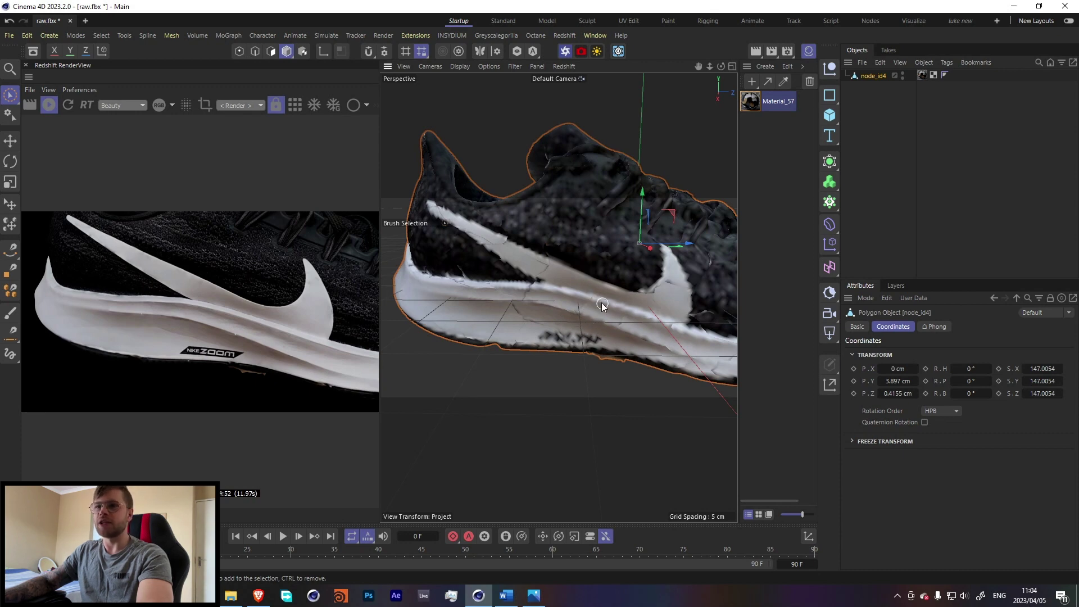
left_click_drag(610, 313, 600, 289, "alt")
right_click_drag(601, 289, 592, 289, "alt")
middle_click_drag(607, 286, 537, 315, "alt")
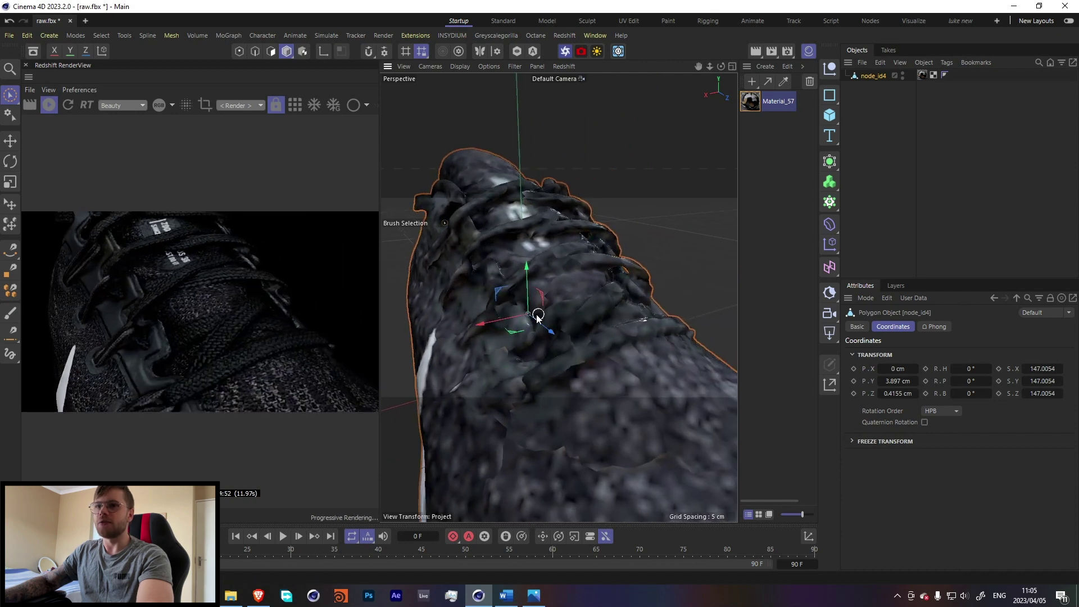
right_click_drag(538, 316, 563, 371, "alt")
middle_click_drag(563, 368, 553, 302, "alt")
left_click_drag(554, 302, 686, 311, "alt")
scroll(578, 314, "down", 5)
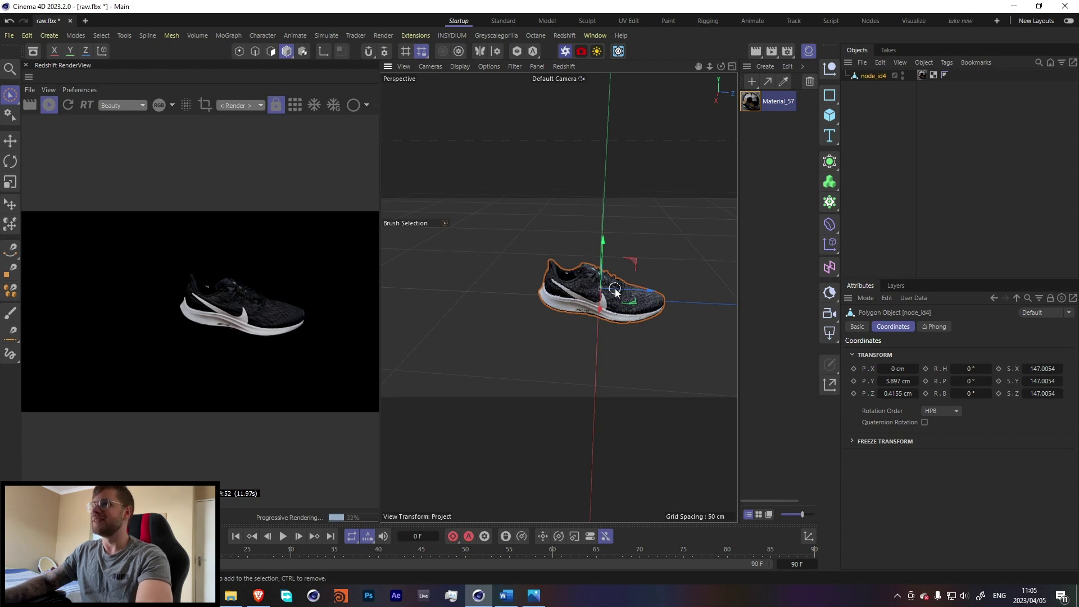
- Add a standard Redshift camera, look through it, set its focal length to 80 mm and frame the shoe from the side
left_click_drag(541, 313, 695, 199, "alt")
left_click(563, 35)
mouse_move(586, 79)
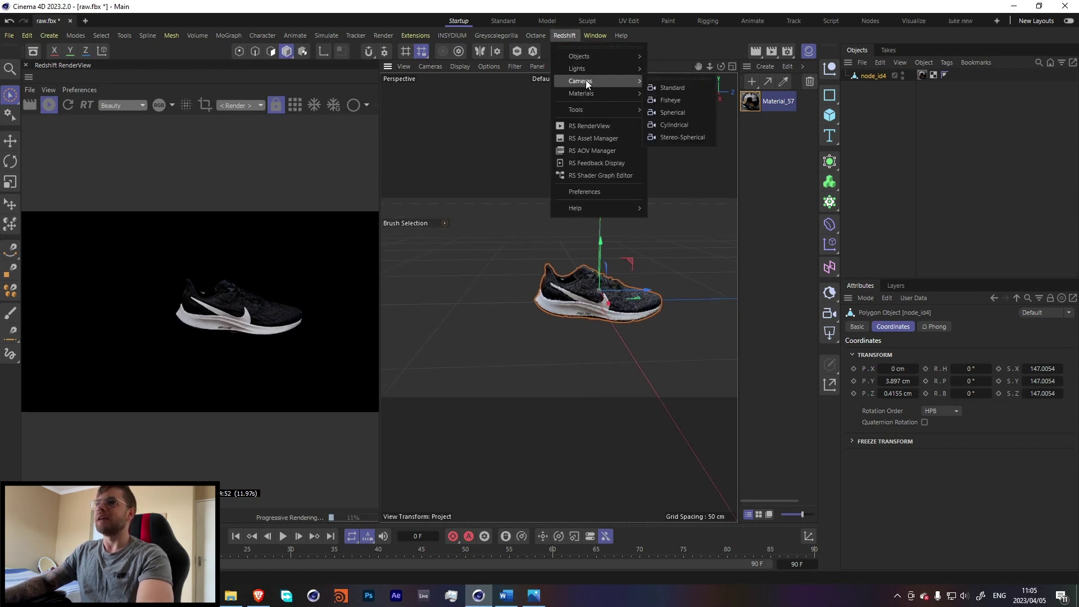
left_click(671, 87)
left_click(914, 76)
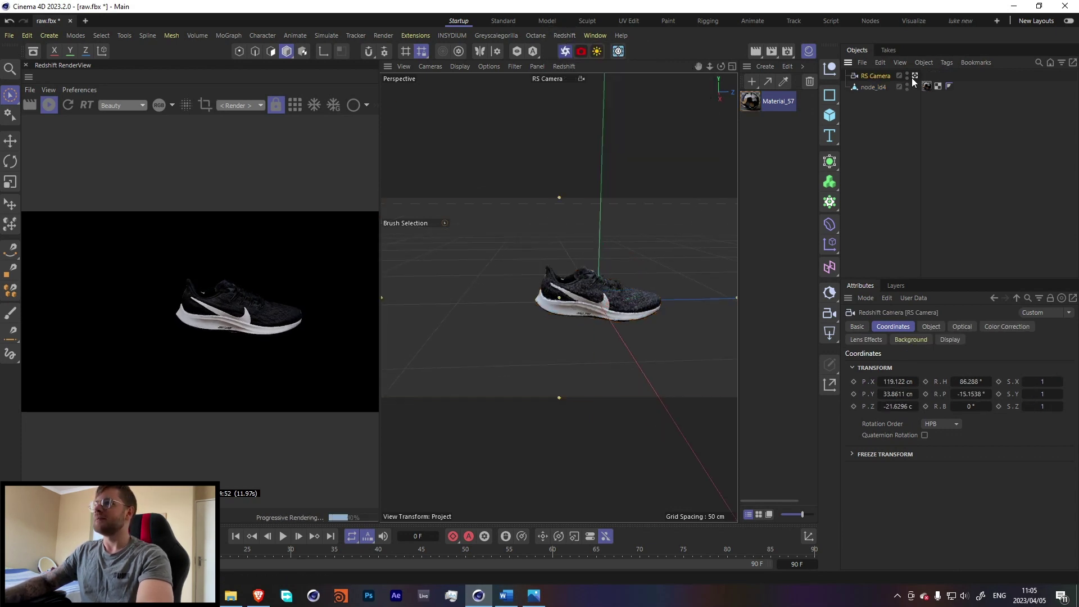
left_click(930, 327)
type("80")
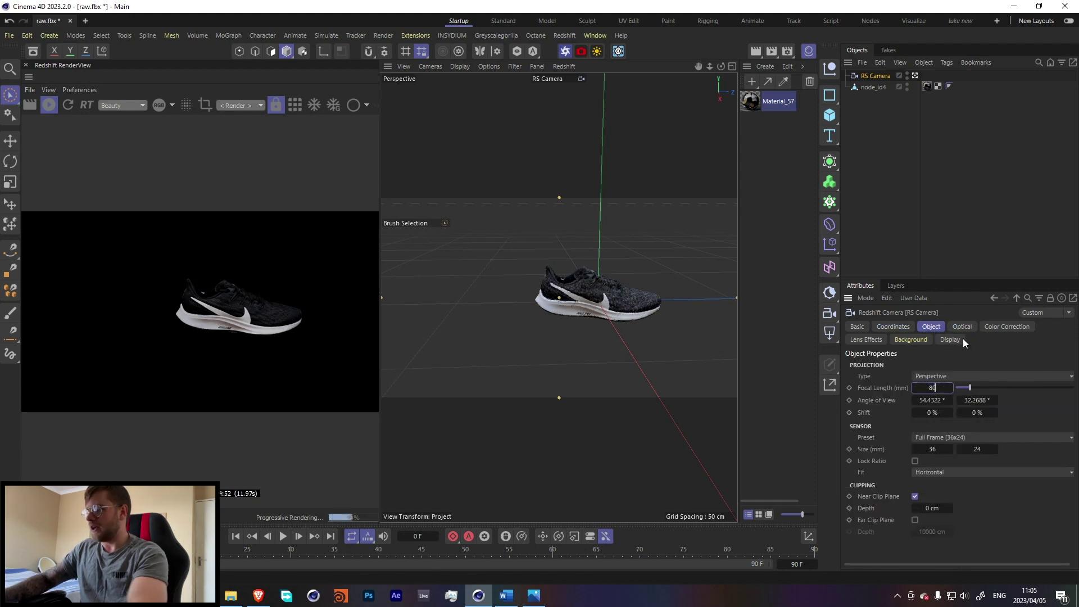
key("Return")
scroll(563, 275, "down", 8)
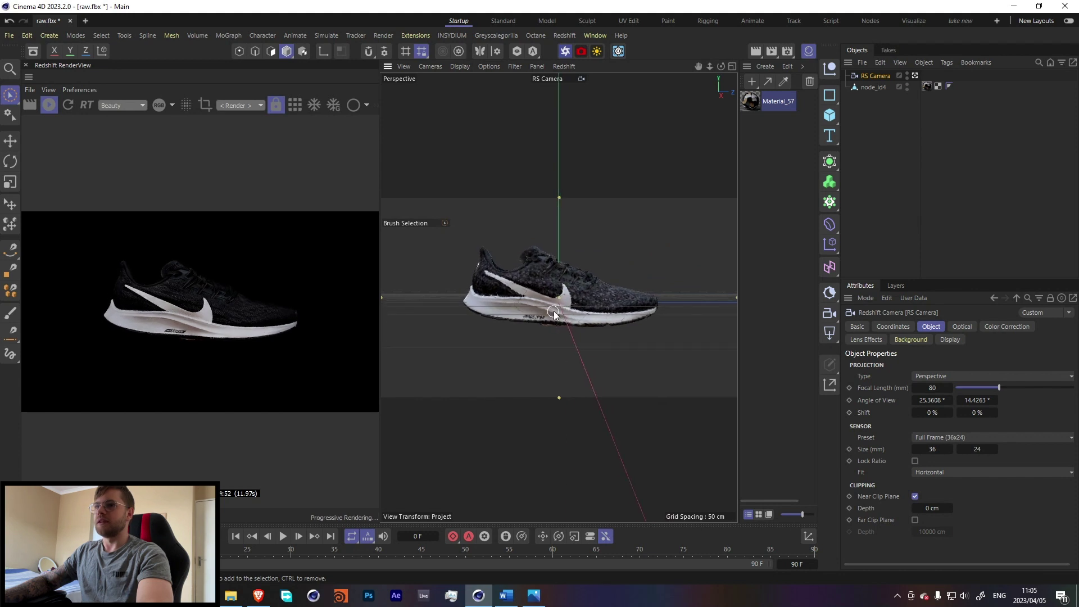
scroll(554, 311, "down", 1)
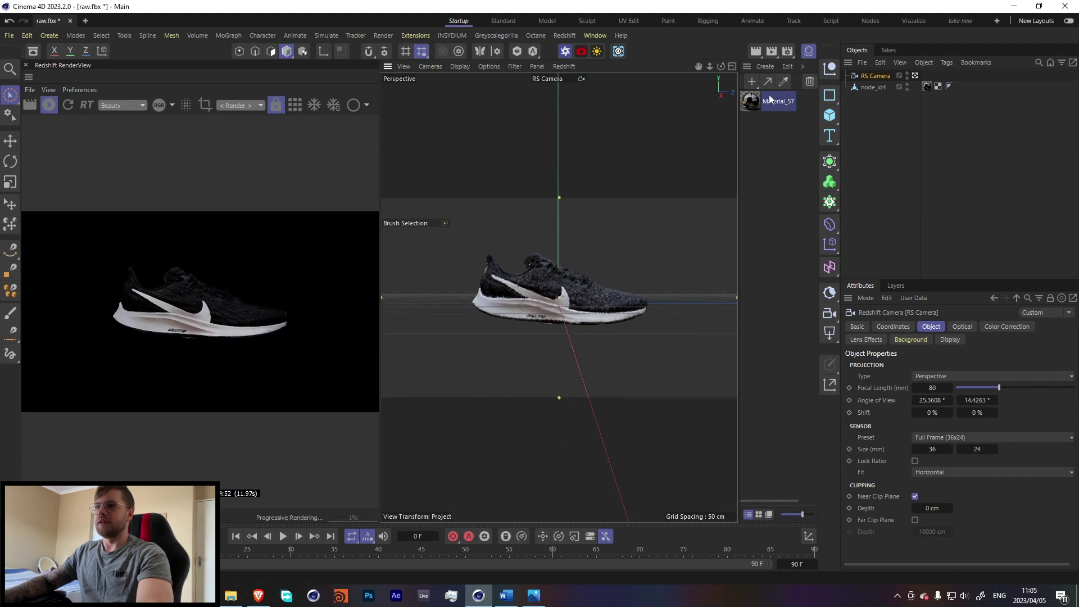
- Change the render output to a square screen preset and adjust the shoe's framing in the camera
left_click(787, 51)
left_click(843, 85)
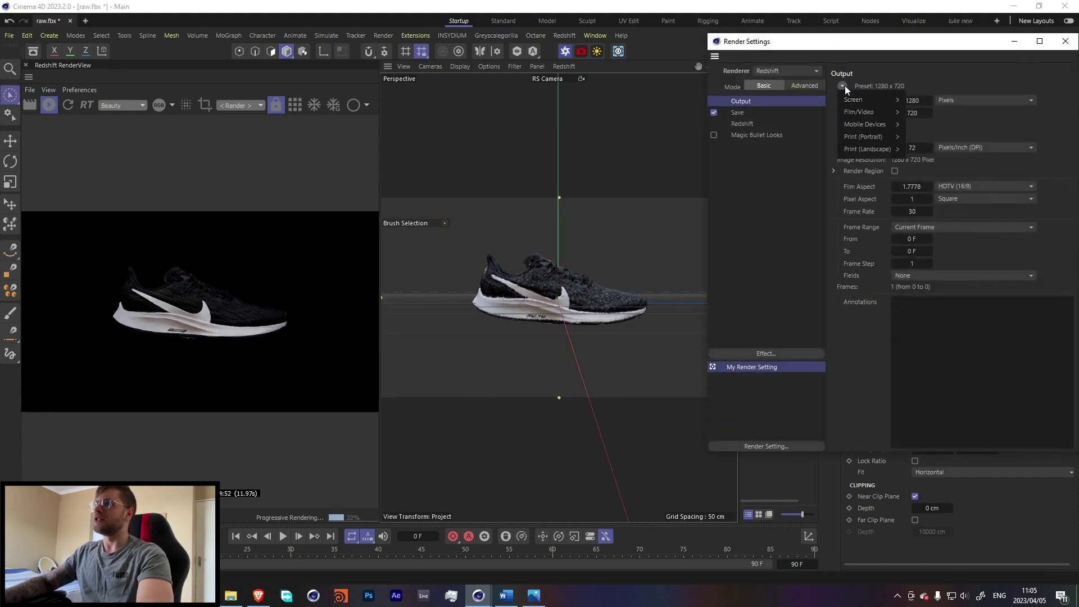
mouse_move(870, 100)
left_click(929, 242)
left_click(1065, 41)
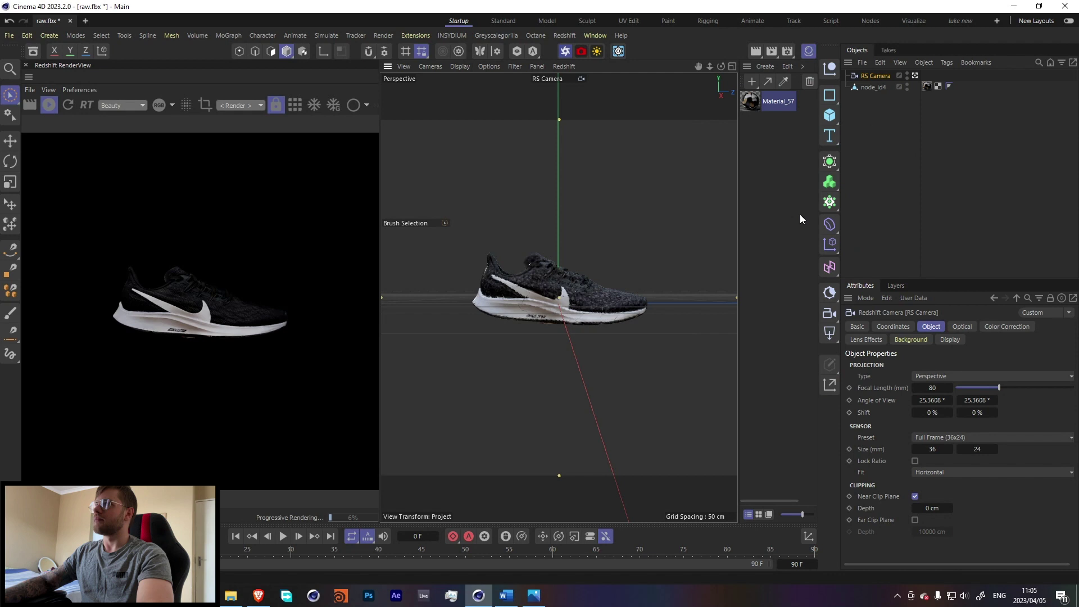
scroll(570, 307, "up", 2)
left_click(561, 306)
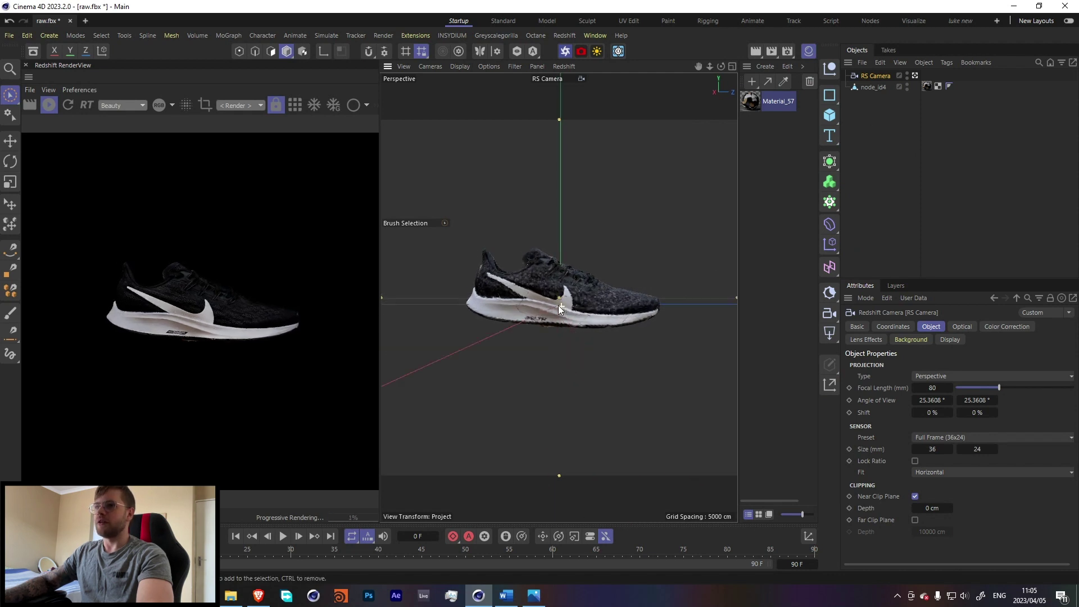
key("r")
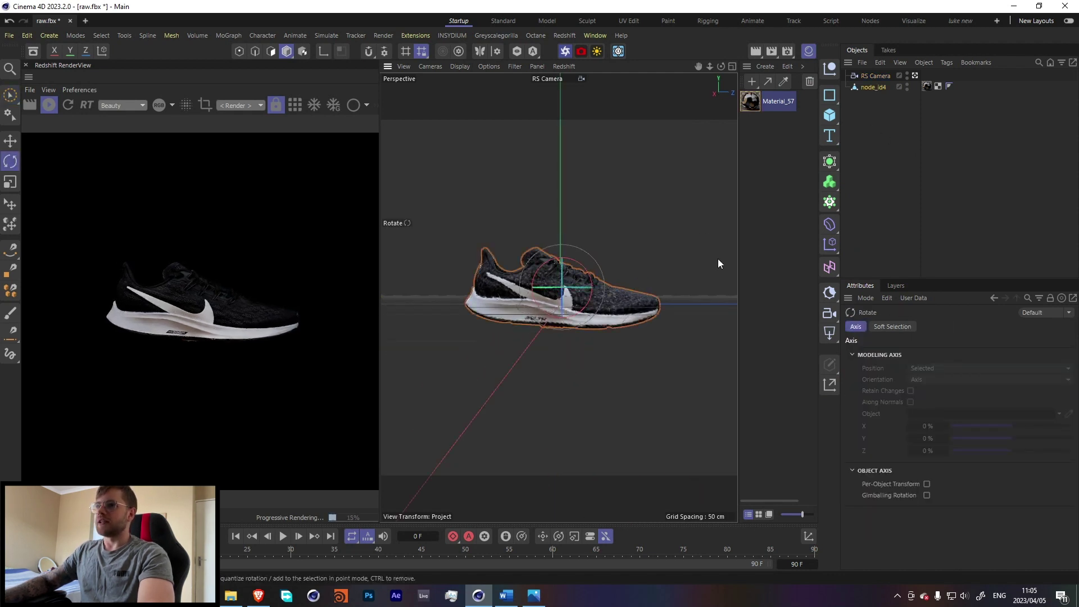
left_click(856, 100)
- Trace the shoe's outline in the top view with the Spline Pen as a closed Bezier spline of 10 points
middle_click(559, 296)
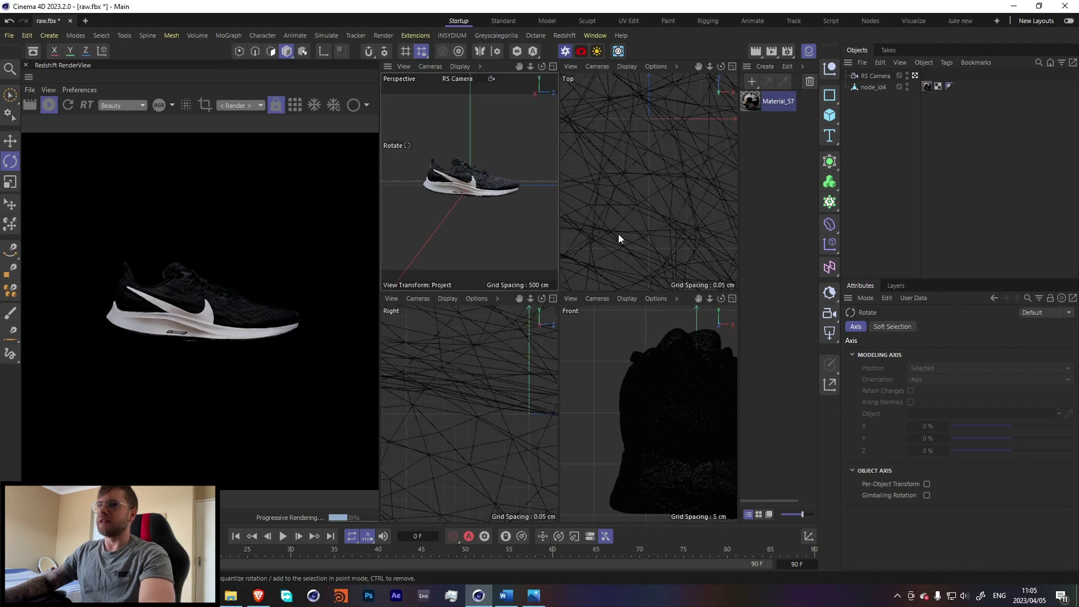
middle_click(618, 234)
right_click_drag(609, 256, 382, 349, "alt")
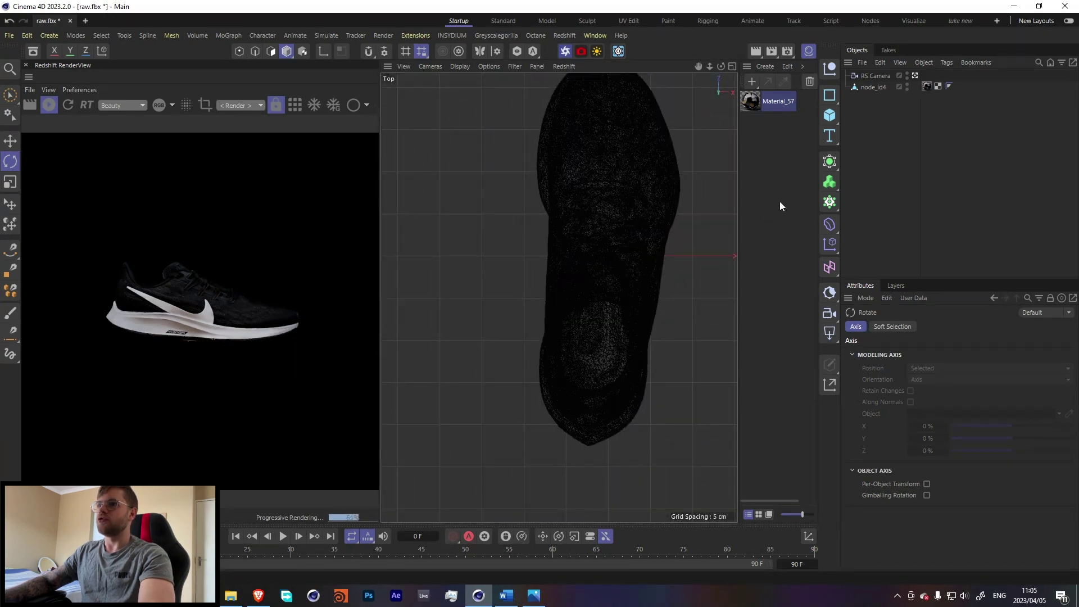
middle_click_drag(639, 229, 623, 261, "alt")
scroll(602, 262, "down", 1)
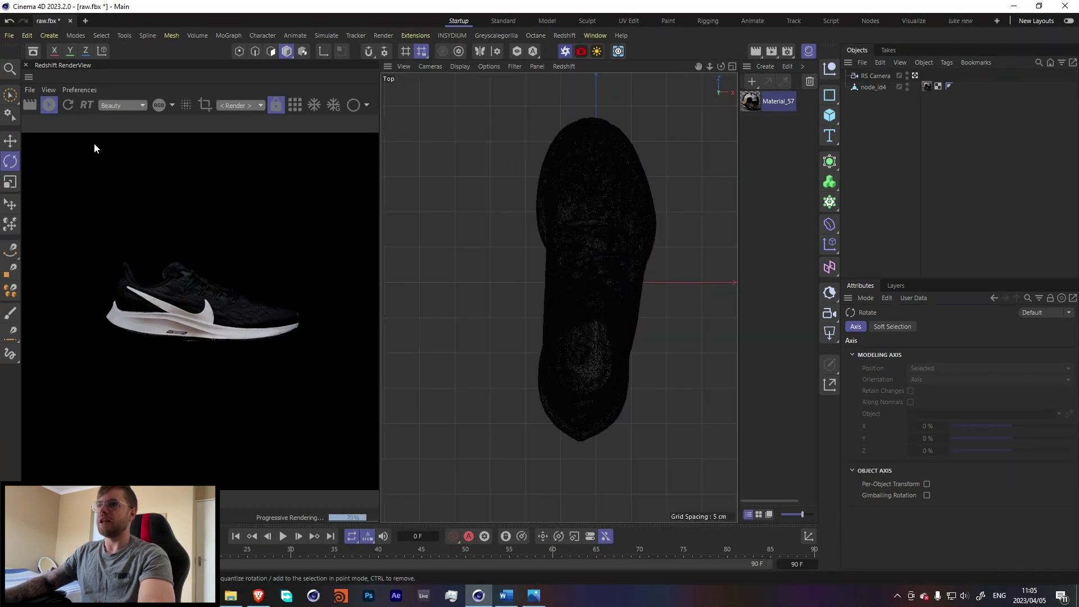
left_click(10, 251)
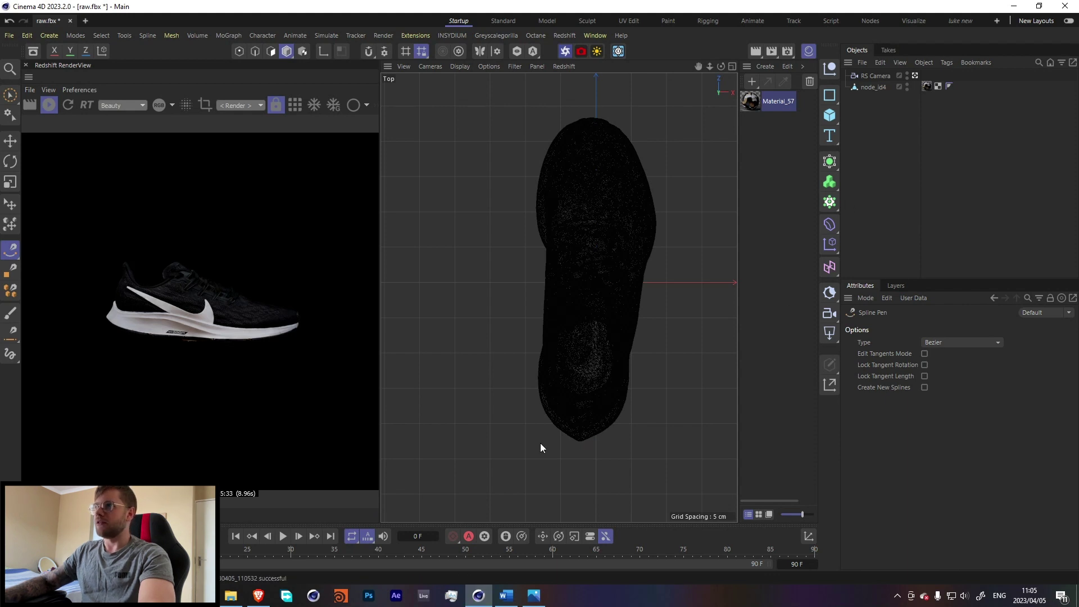
left_click(543, 383)
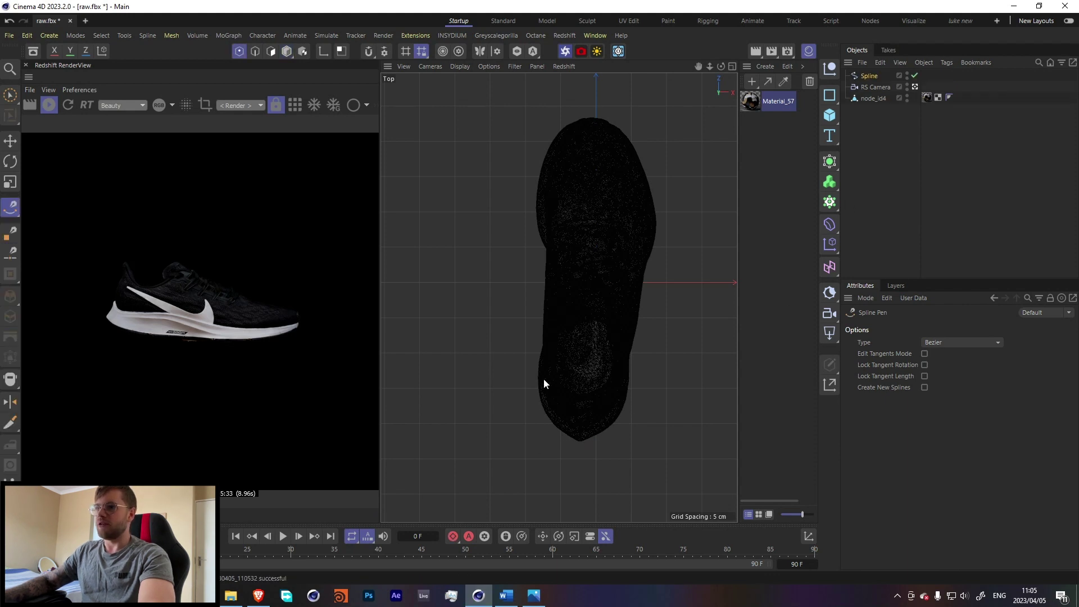
left_click(559, 305)
left_click(560, 261)
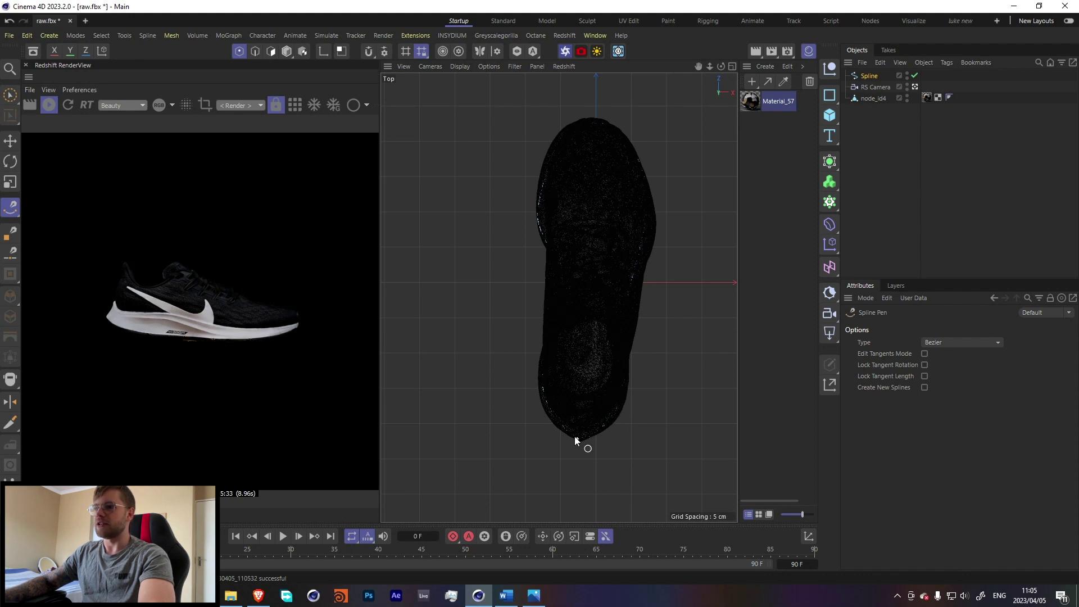
- Hide the shoe mesh briefly to check the outline spline in the perspective view, and show the shoe again
key("F1")
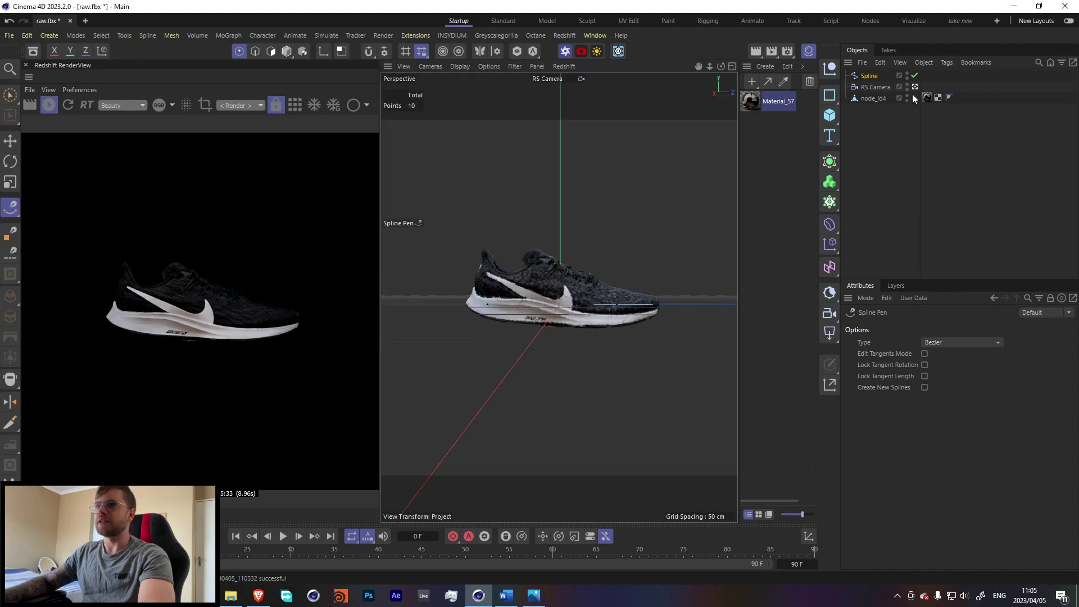
left_click(907, 97, "ctrl")
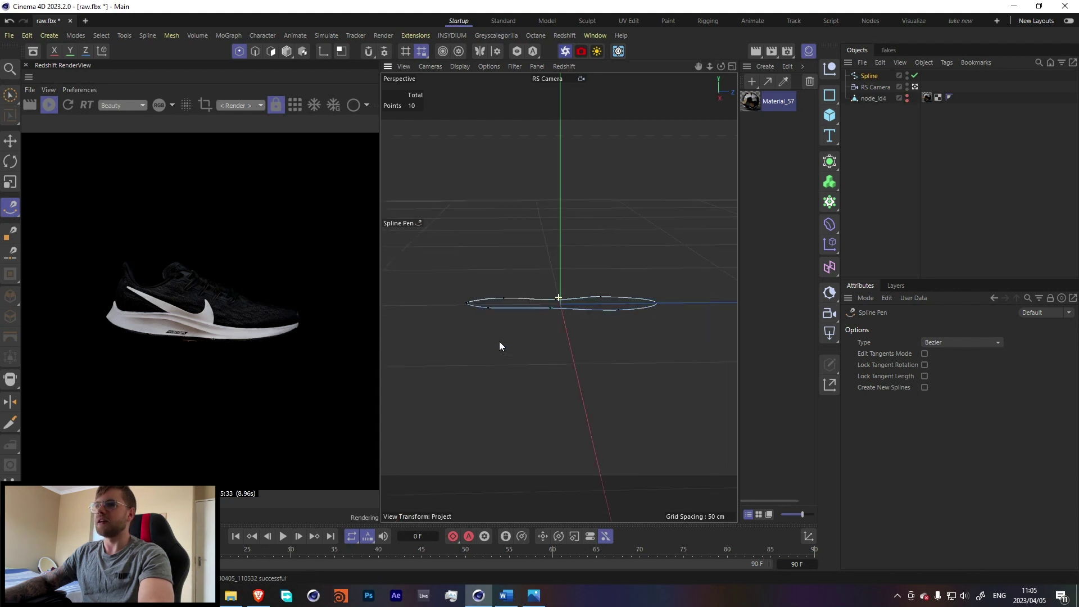
left_click_drag(499, 342, 501, 305, "alt")
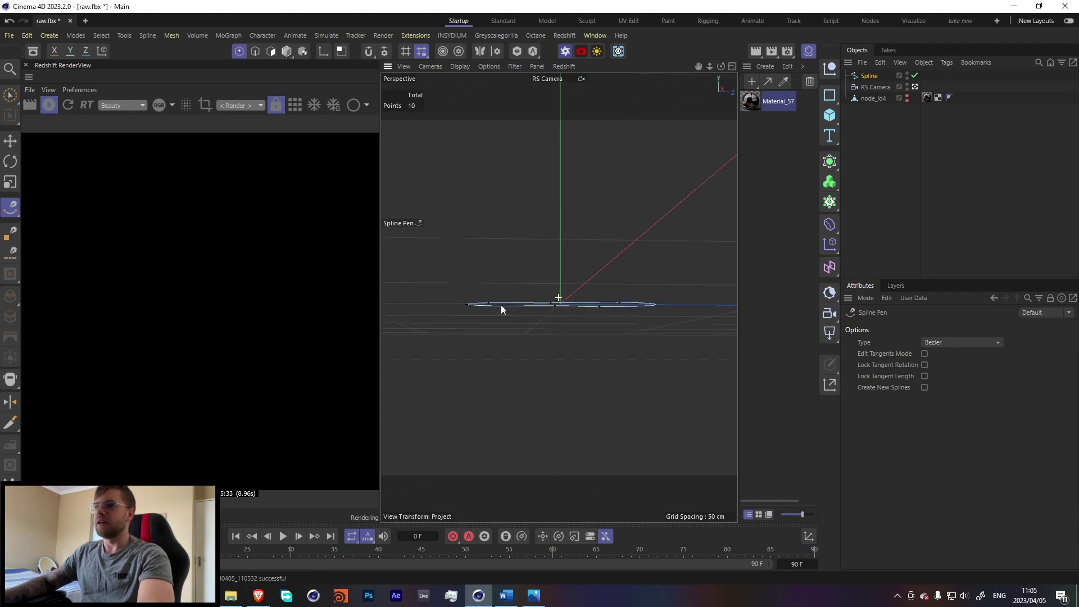
left_click(906, 97, "ctrl")
- Select the outline spline and pick one of its points beside the sole with Rectangle Selection
left_click(866, 76)
left_click_drag(10, 95, 45, 134)
left_click_drag(450, 298, 657, 259, "alt")
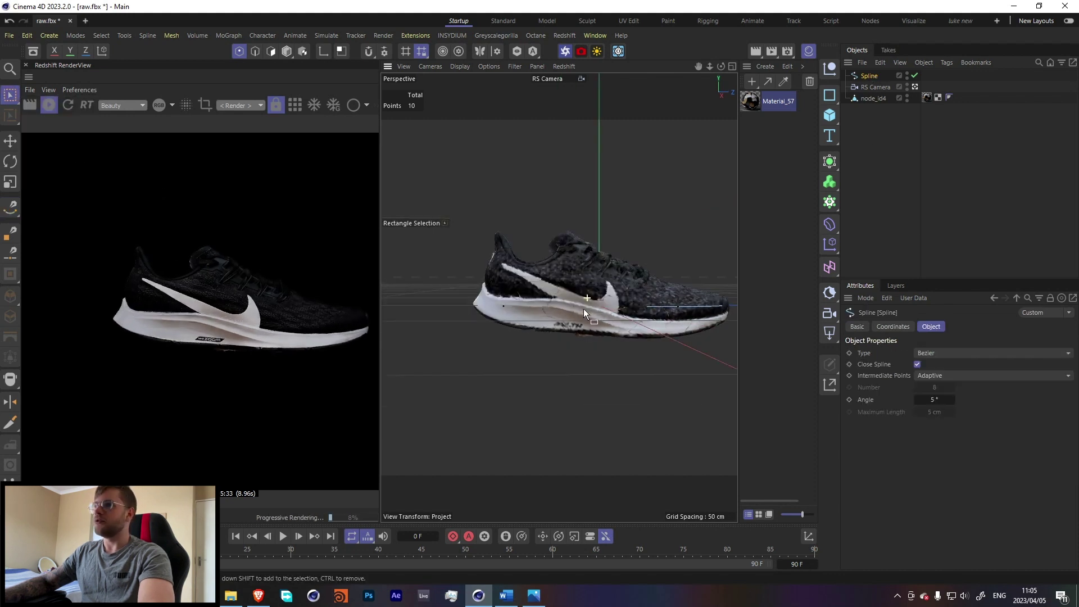
left_click(480, 315)
left_click_drag(583, 309, 453, 313, "alt")
left_click(588, 325)
key("ctrl+z")
key("ctrl+z")
key("ctrl+y")
key("ctrl+y")
- Place the spline directly above the shoe mesh in the object list and group both under a null
left_click_drag(868, 76, 868, 93)
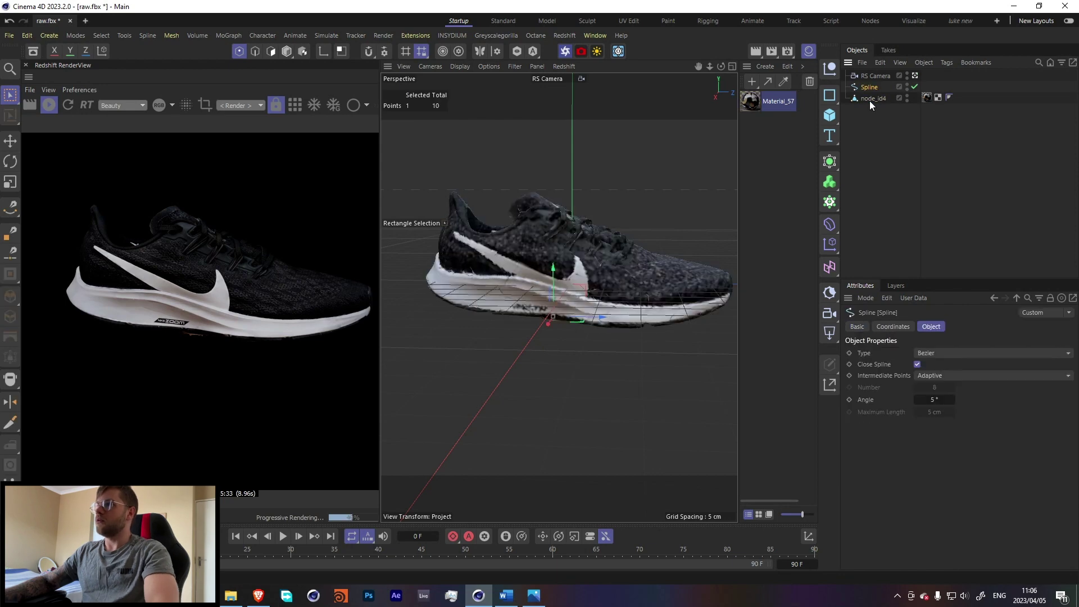
left_click(870, 99, "shift")
key("alt+g")
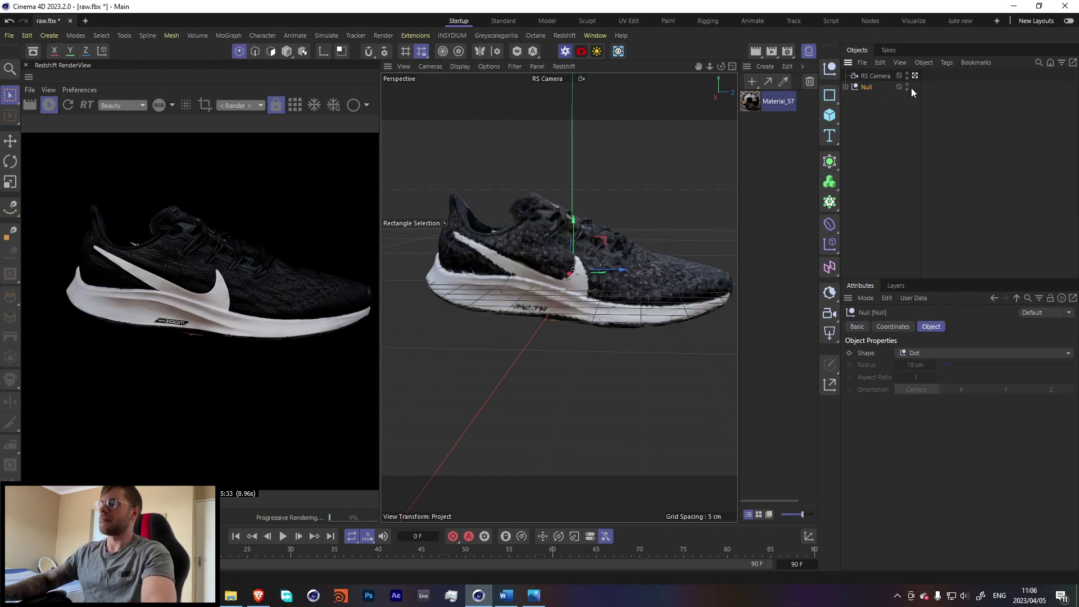
- Undo the recent camera view changes and reframe the whole shoe from the side
key("ctrl+shift+z")
key("ctrl+shift+z")
key("ctrl+shift+z")
key("ctrl+shift+z")
key("ctrl+shift+z")
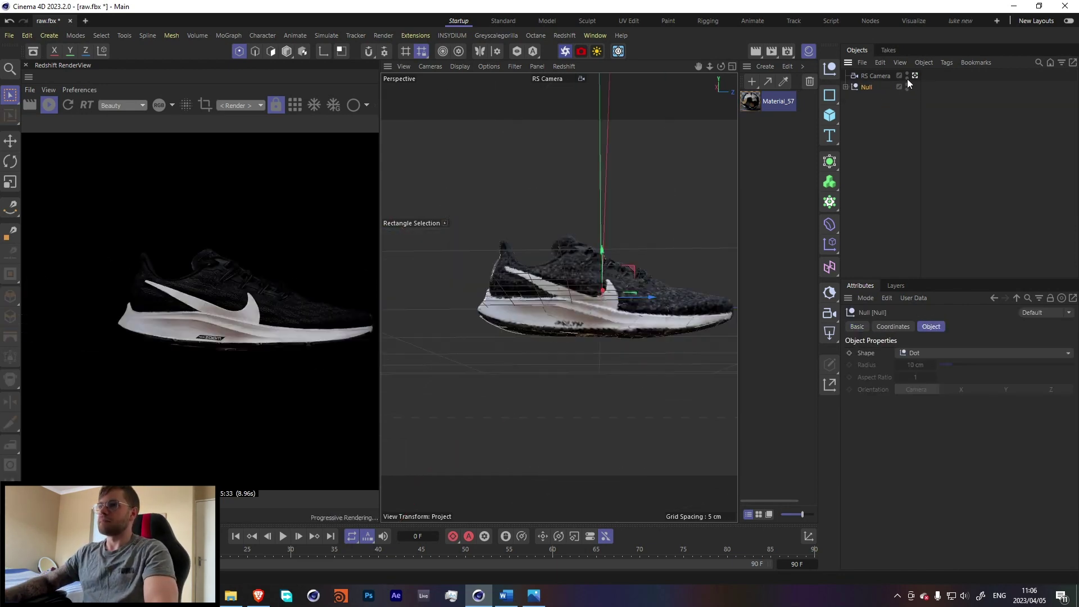
key("ctrl+shift+z")
key("ctrl+shift+z")
key("ctrl+shift+z")
key("ctrl+shift+z")
key("ctrl+shift+z")
key("ctrl+shift+z")
key("ctrl+shift+z")
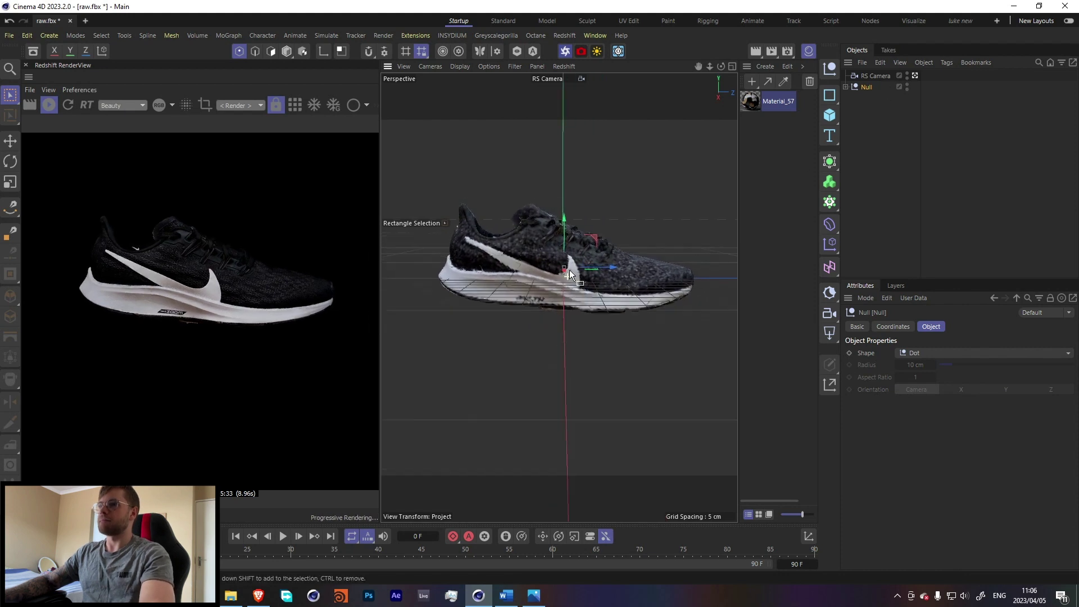
left_click_drag(548, 303, 561, 302, "alt")
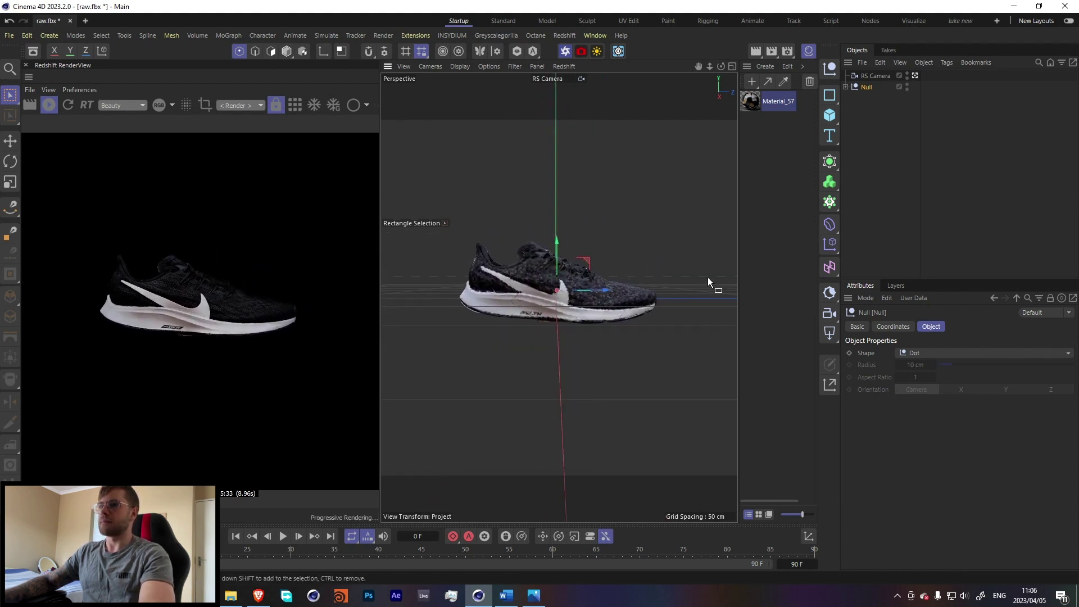
- Rotate the null holding the shoe so the toe tilts upward and the laces turn toward the camera
left_click(902, 110)
left_click(868, 87)
key("r")
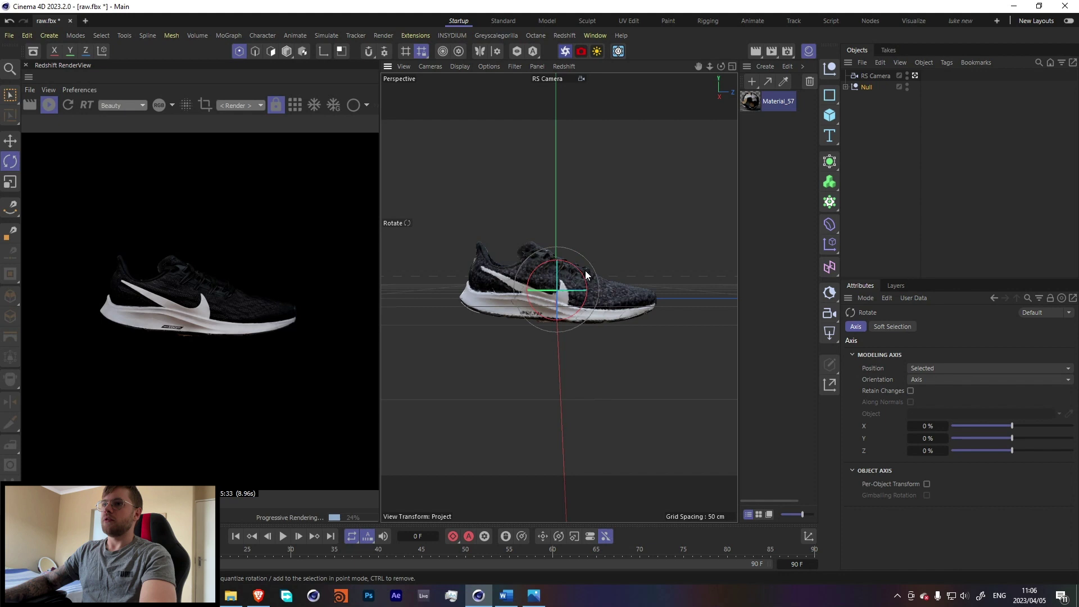
mouse_move(582, 271)
left_mouse_down()
mouse_move(575, 263)
mouse_move(555, 289)
mouse_move(560, 314)
mouse_move(579, 275)
left_mouse_up()
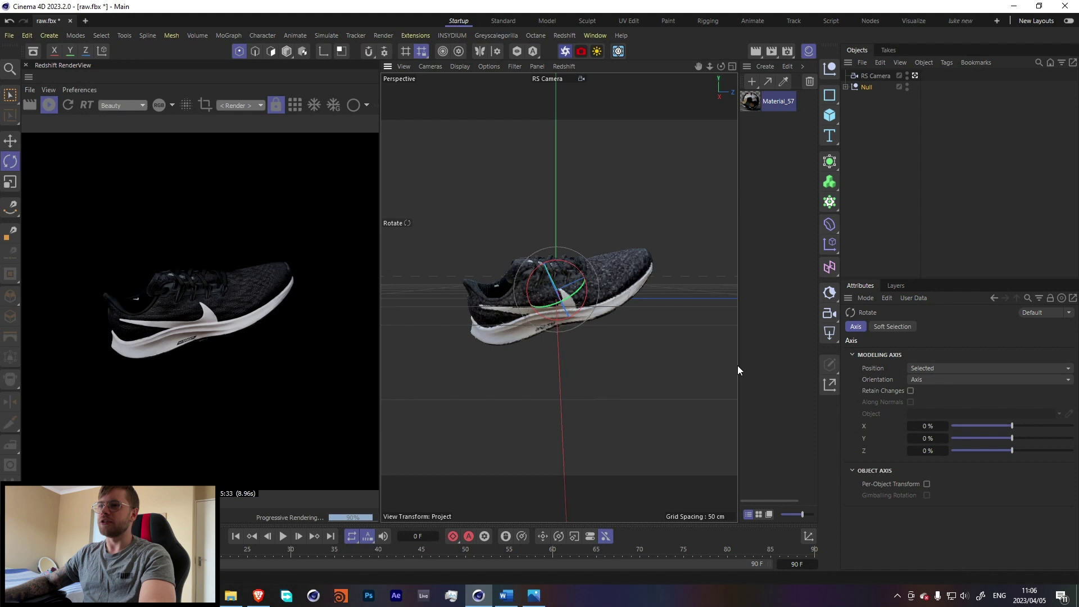
- Add a plane and rotate it 90° so it stands upright as a backdrop facing the camera
left_click(908, 117)
left_click(824, 116)
left_click(878, 154)
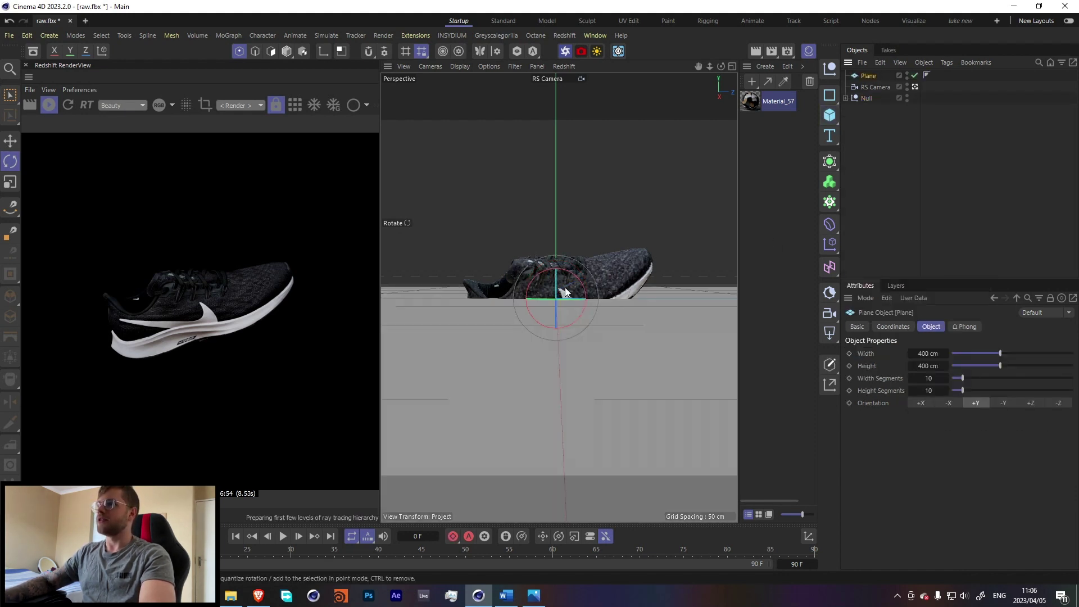
left_click_drag(564, 288, 540, 399)
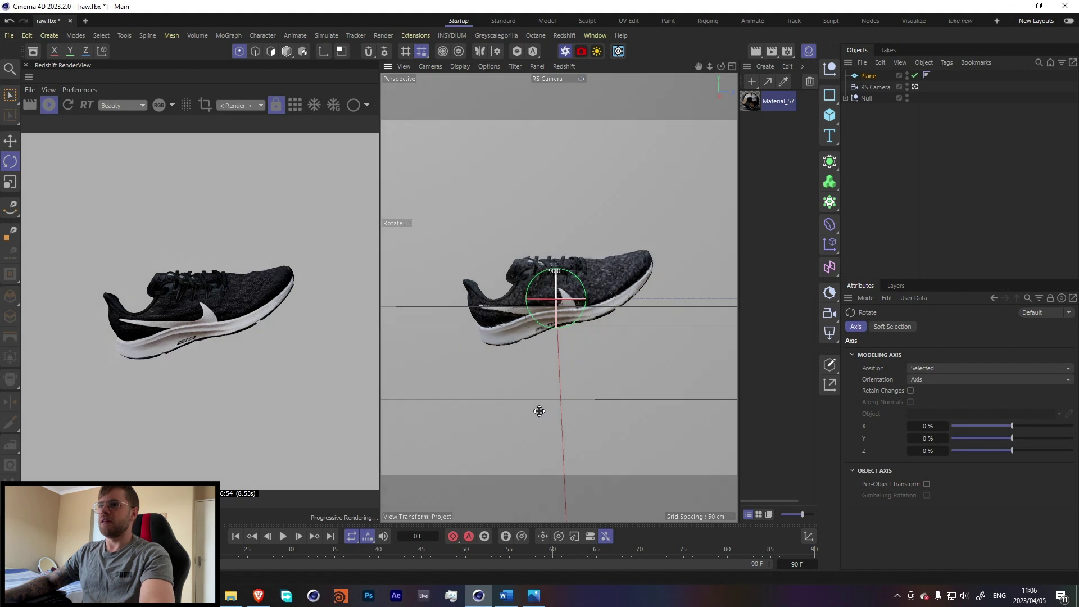
- Move the backdrop plane well behind the shoe in the top view and return to the perspective view
key("e")
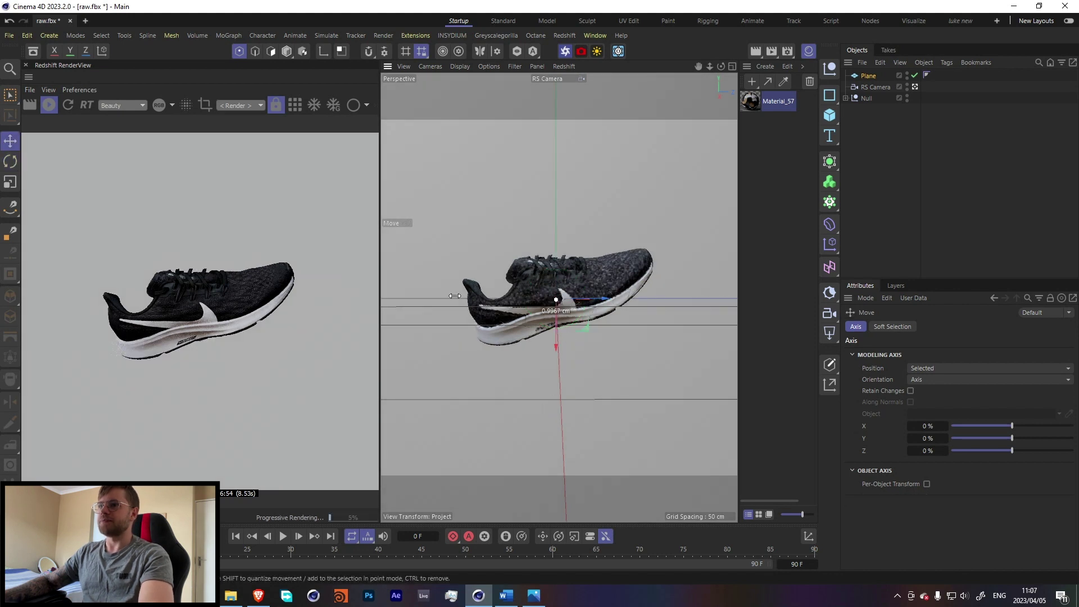
key("F2")
right_click_drag(596, 274, 539, 275, "alt")
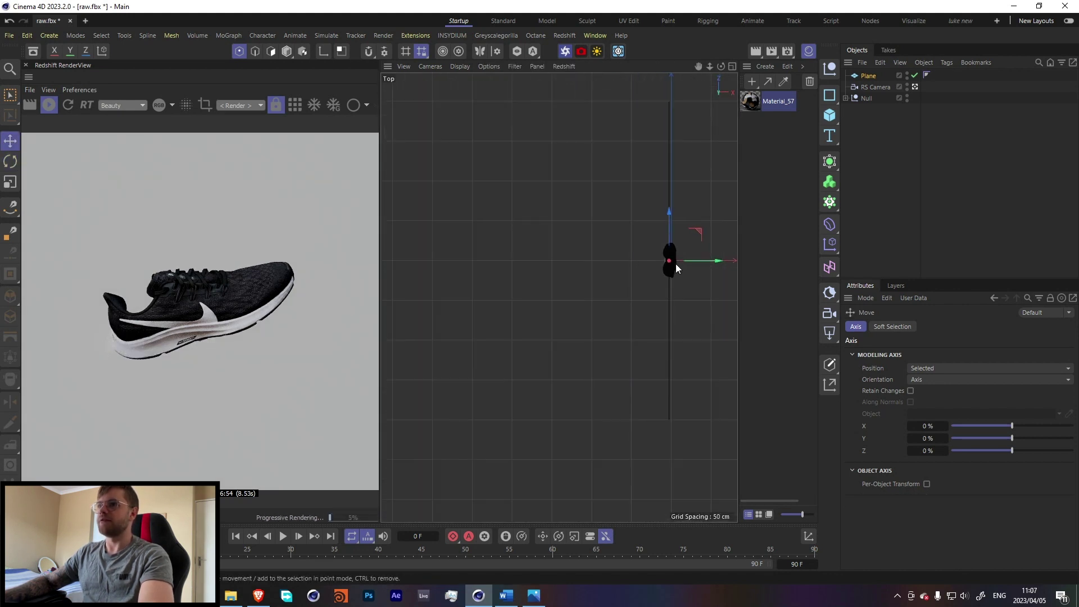
left_click_drag(700, 264, 482, 271)
middle_click(500, 265)
key("F1")
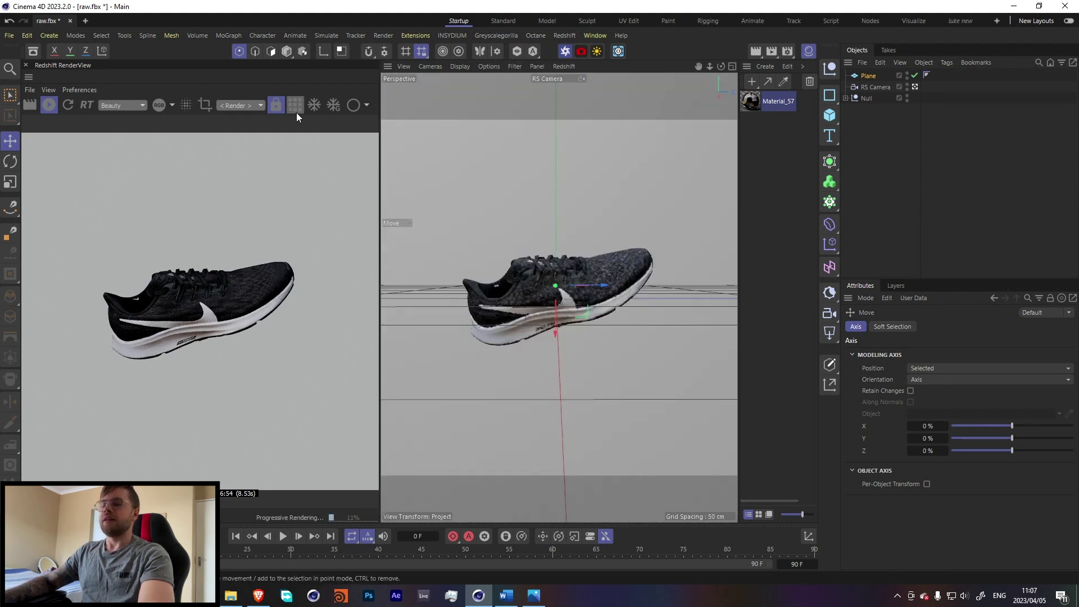
- Set the RenderView to render through RS Camera and switch the perspective viewport to the default camera
left_click(915, 87)
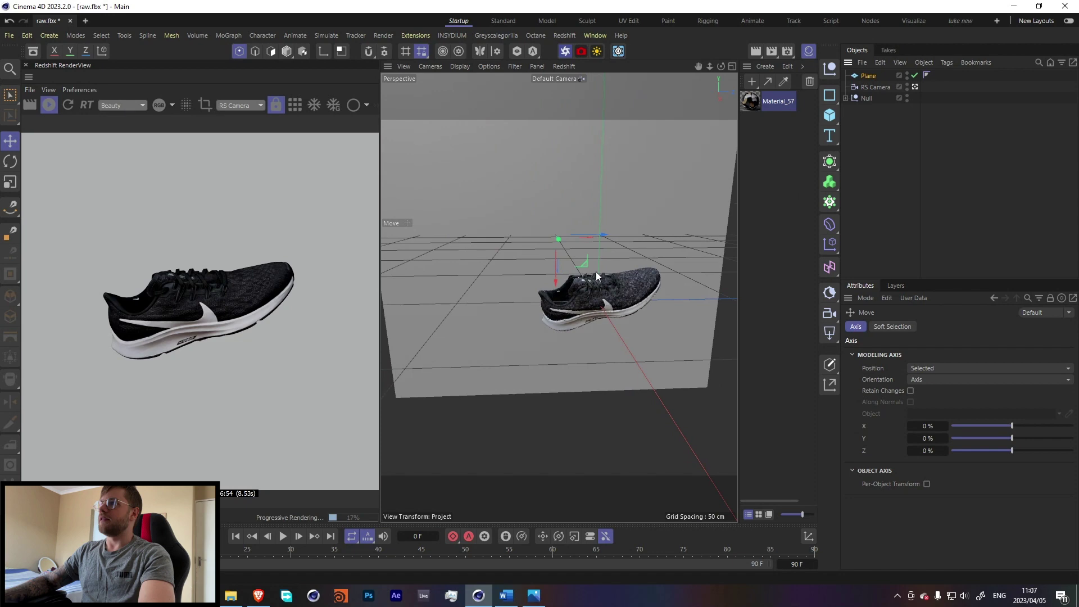
- Create a Redshift Standard material, assign it to the backdrop plane and open its node graph
scroll(596, 276, "down", 5)
left_click_drag(605, 289, 600, 275, "alt")
left_click(765, 67)
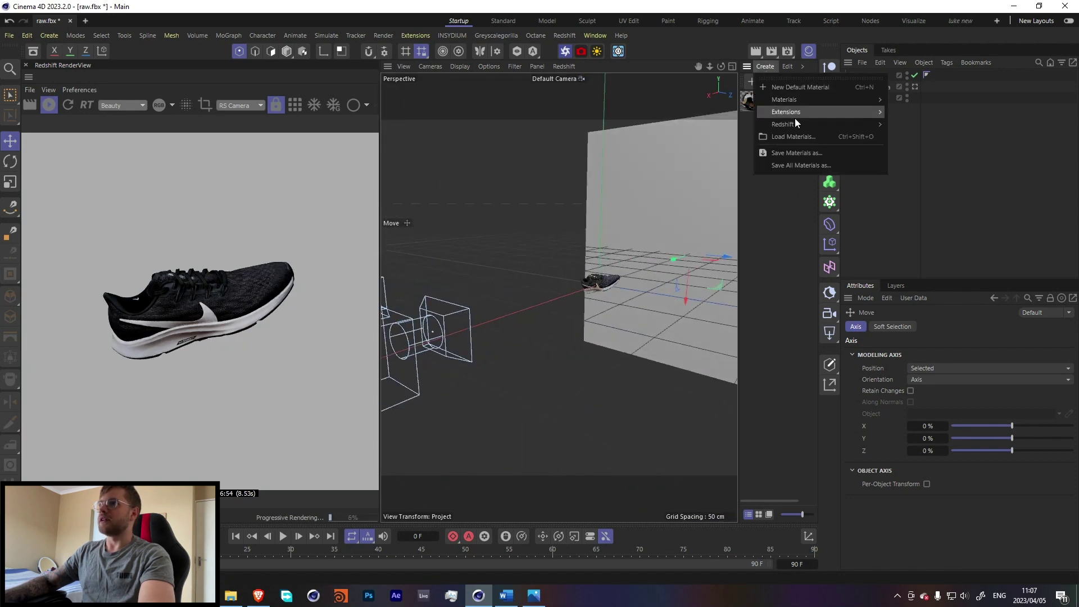
mouse_move(795, 121)
mouse_move(905, 127)
left_click(953, 131)
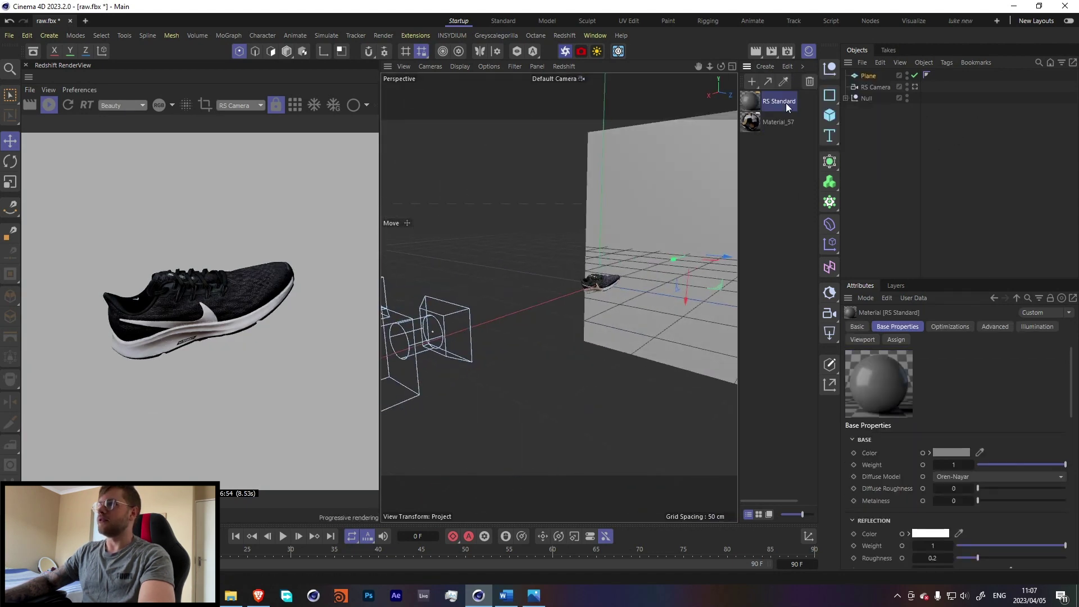
double_click(756, 103)
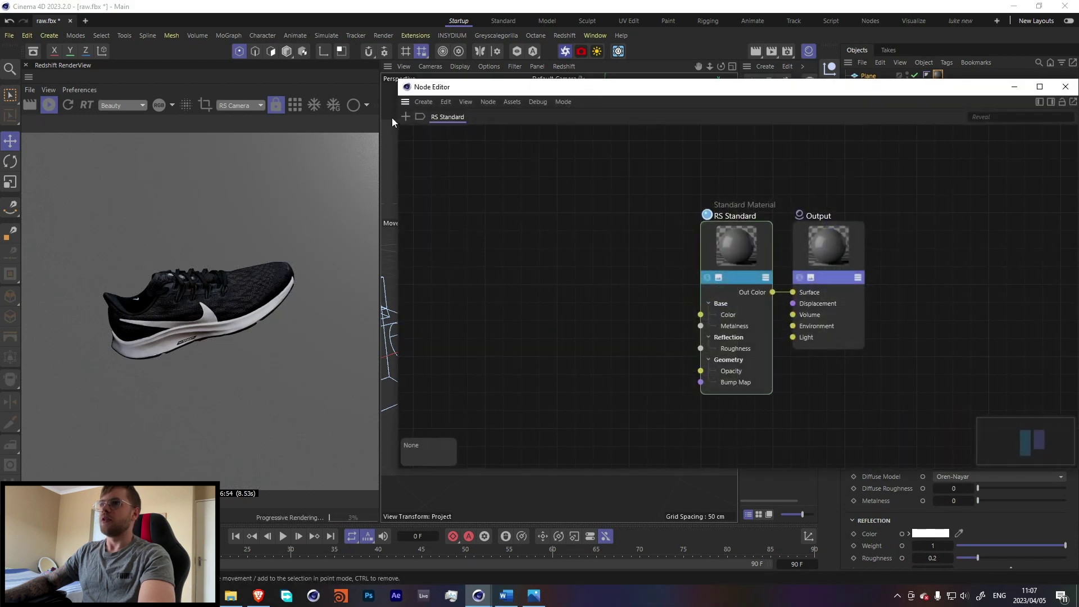
- Add a Ramp node connected to the RS Standard node's base Color and set the reflection roughness to 1
double_click(407, 116)
type("ramp")
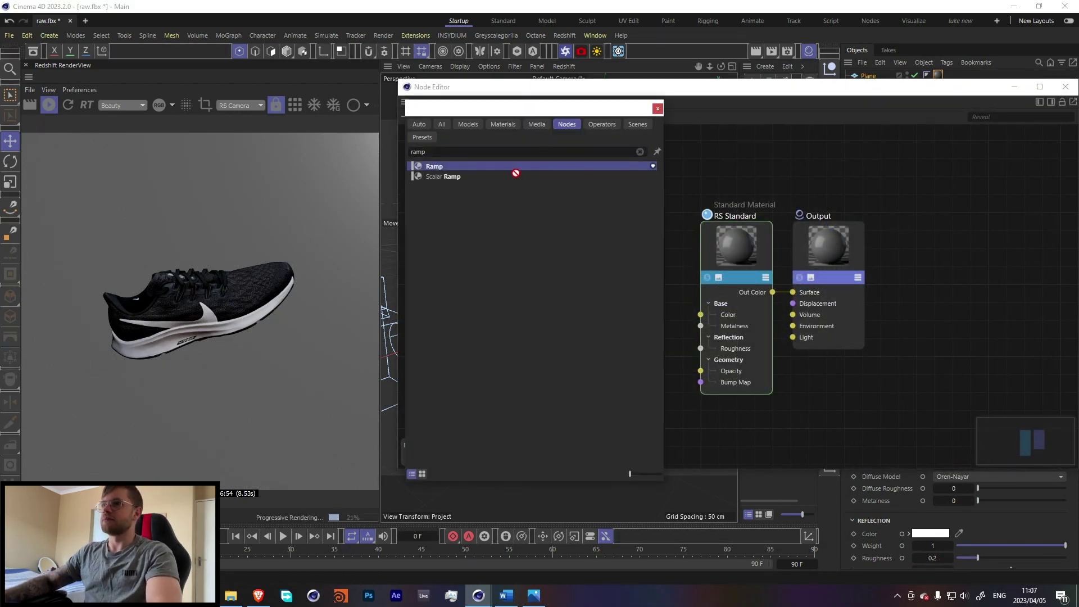
left_click_drag(513, 169, 519, 240)
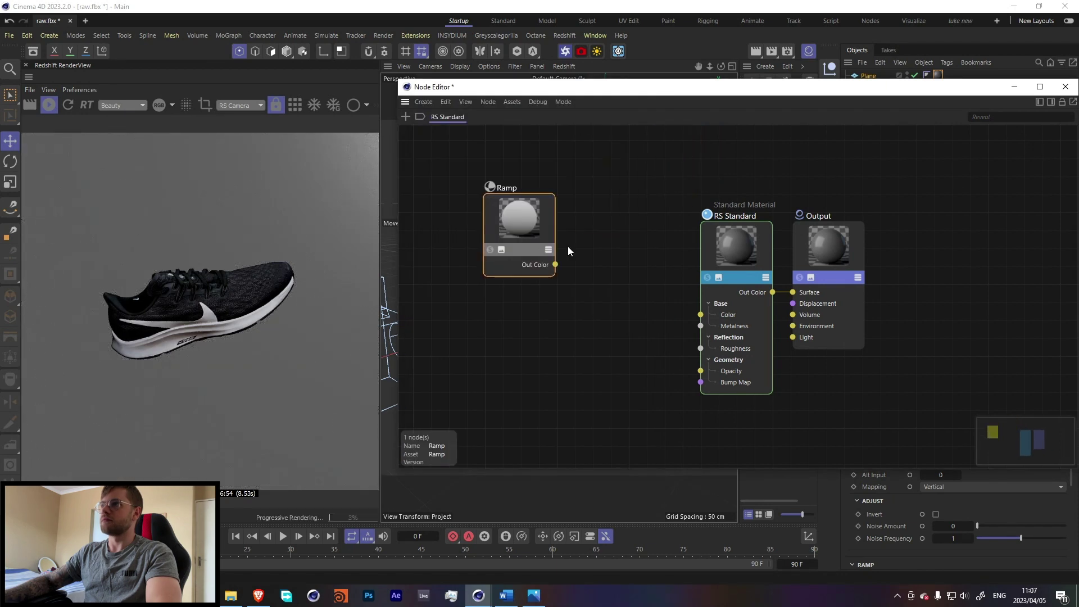
left_click_drag(658, 283, 701, 315)
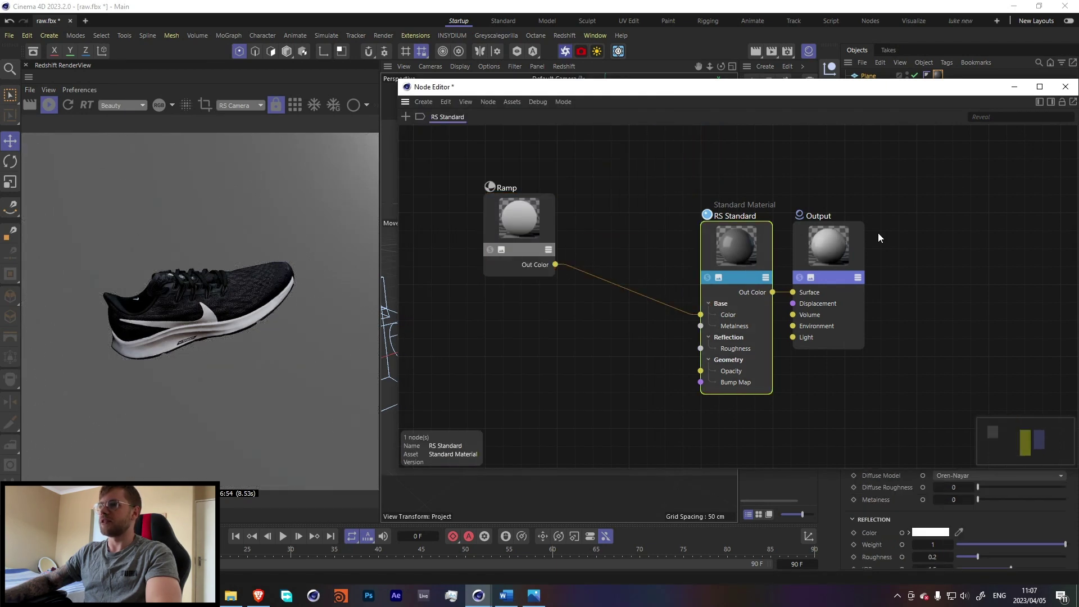
left_click(1050, 103)
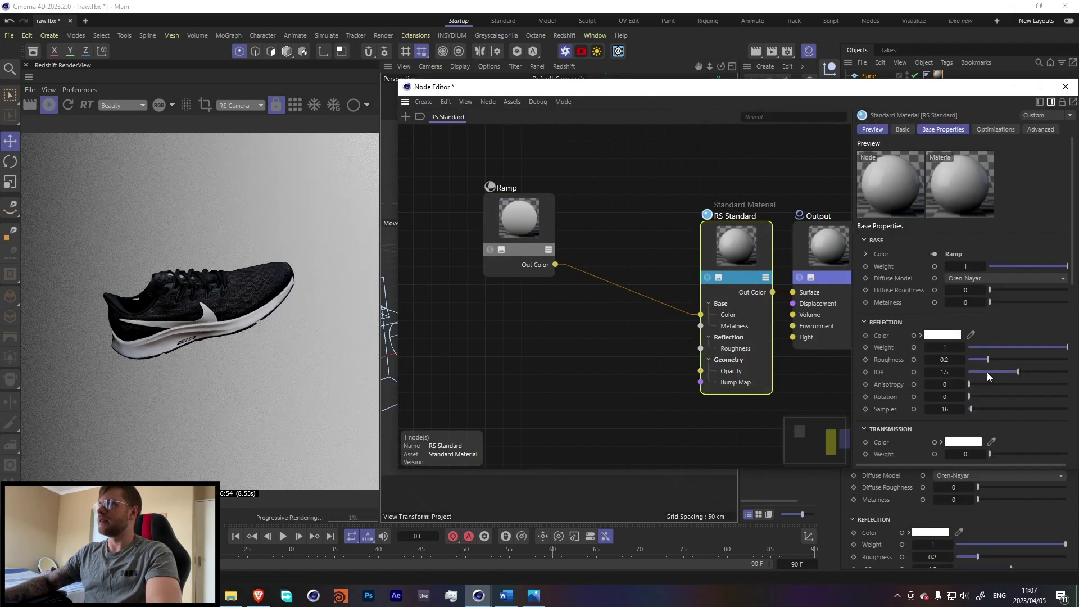
- Recolor the ramp's white end knot with the copied lime-green hex value and close the node graph
left_click(541, 219)
left_click(1059, 405)
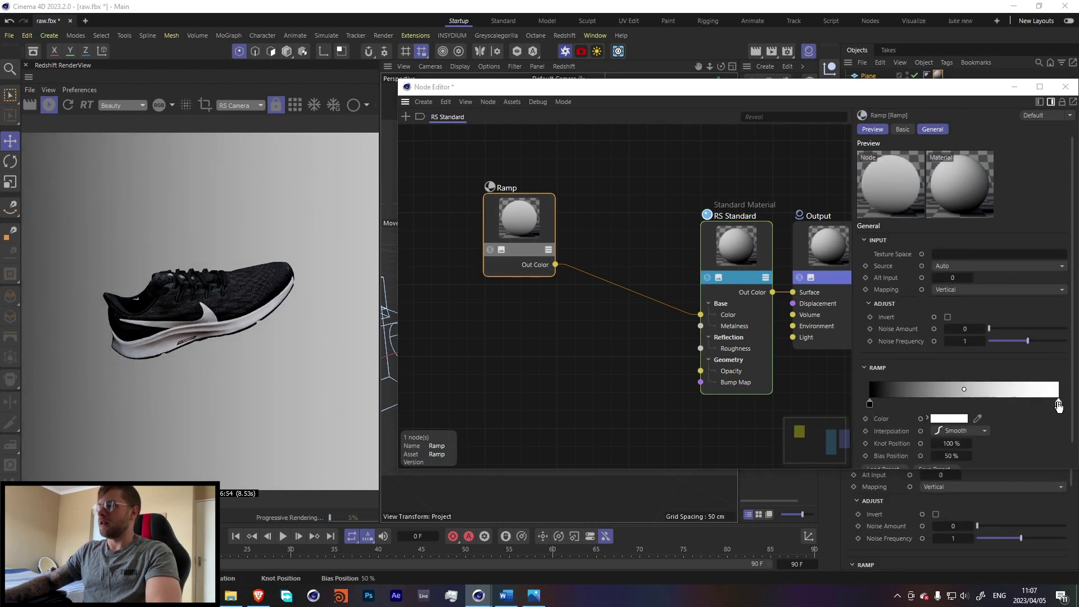
double_click(1058, 405)
left_click_drag(755, 414, 691, 417)
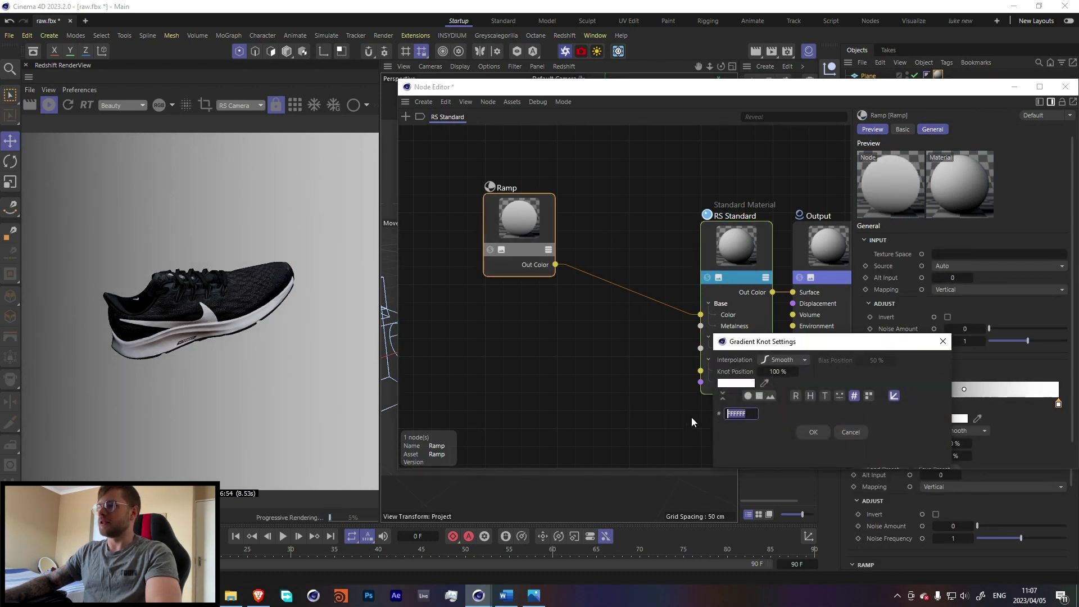
type("70E000")
left_click(813, 433)
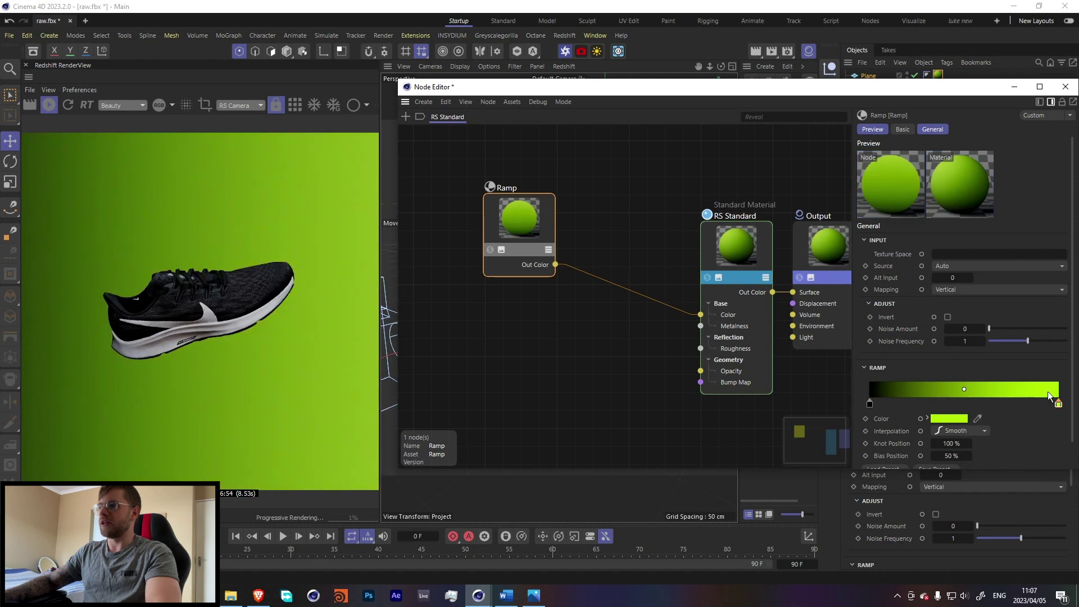
left_click(1064, 87)
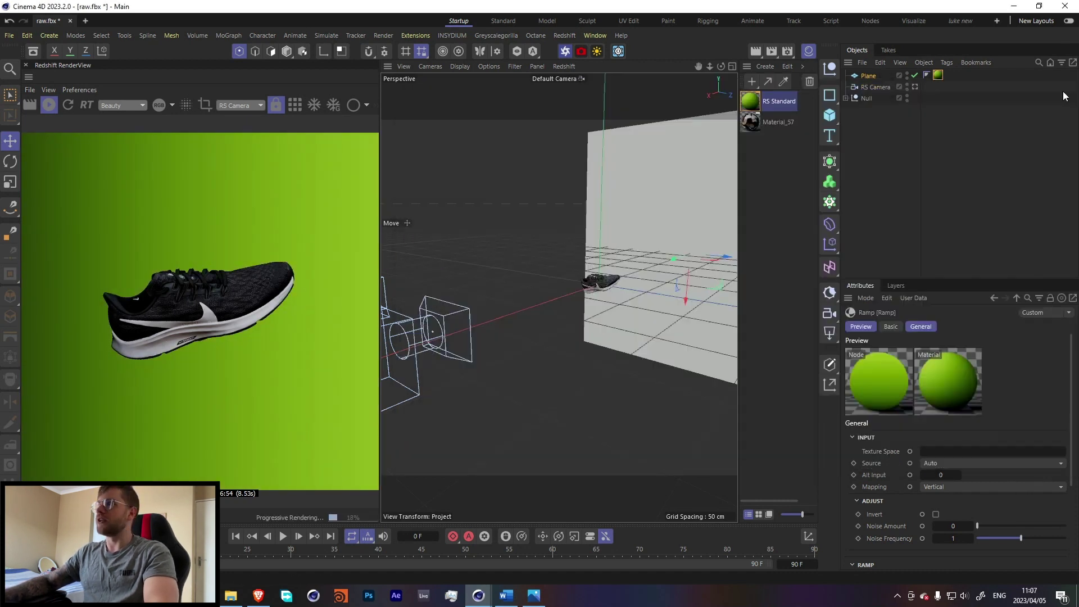
- Rotate the backdrop plane so its gradient runs vertically, dark at the bottom and green at the top
key("r")
left_click_drag(710, 237, 677, 226)
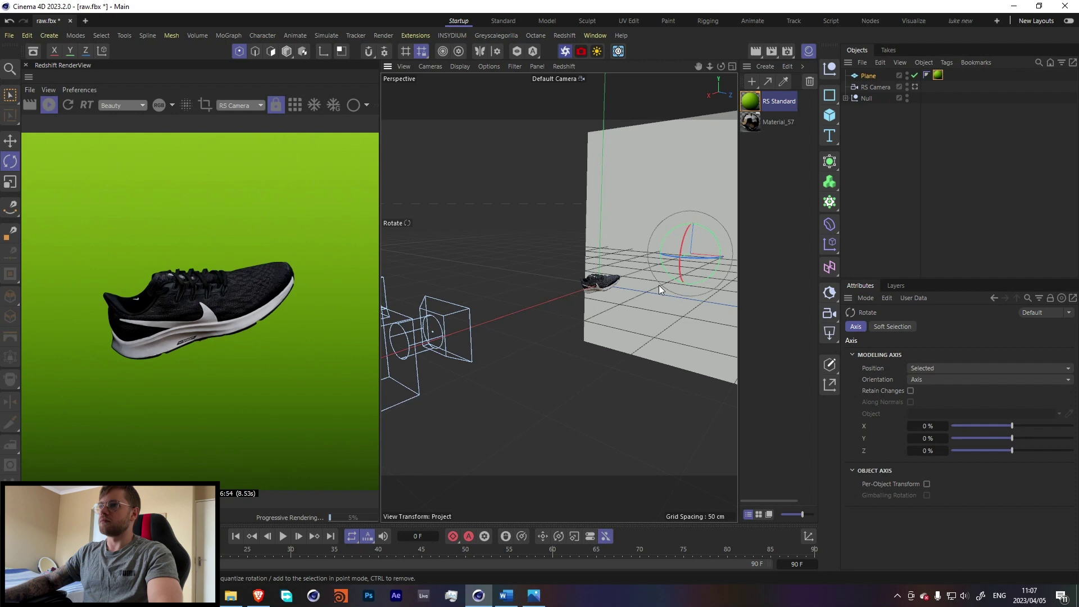
left_click_drag(658, 285, 709, 269, "alt")
- Move the black knot of the backdrop material's ramp inward to about 15.5%
double_click(750, 102)
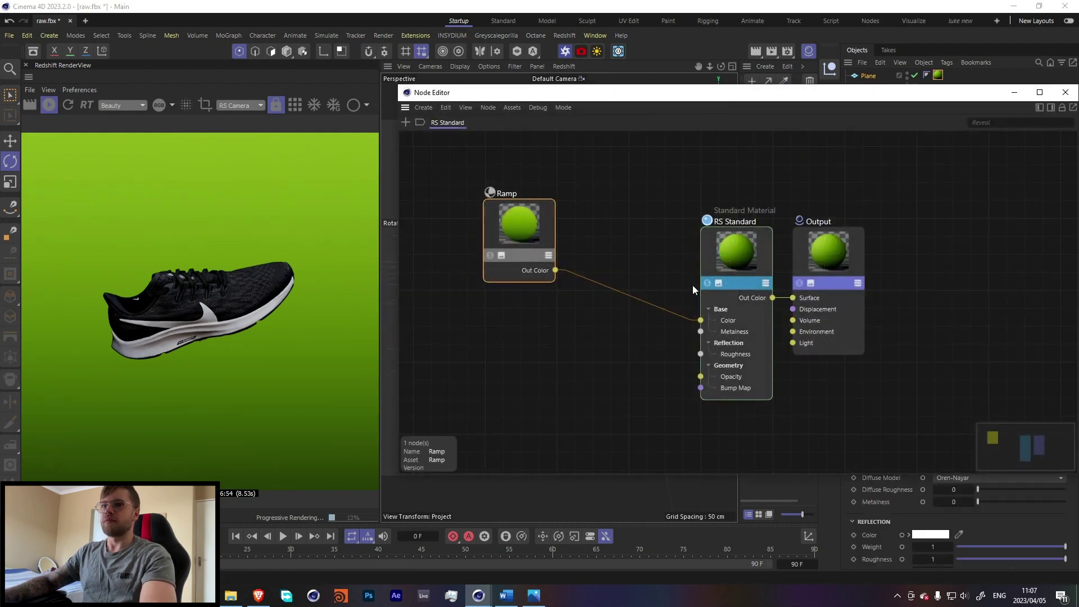
left_click(1050, 107)
left_click_drag(881, 409, 898, 409)
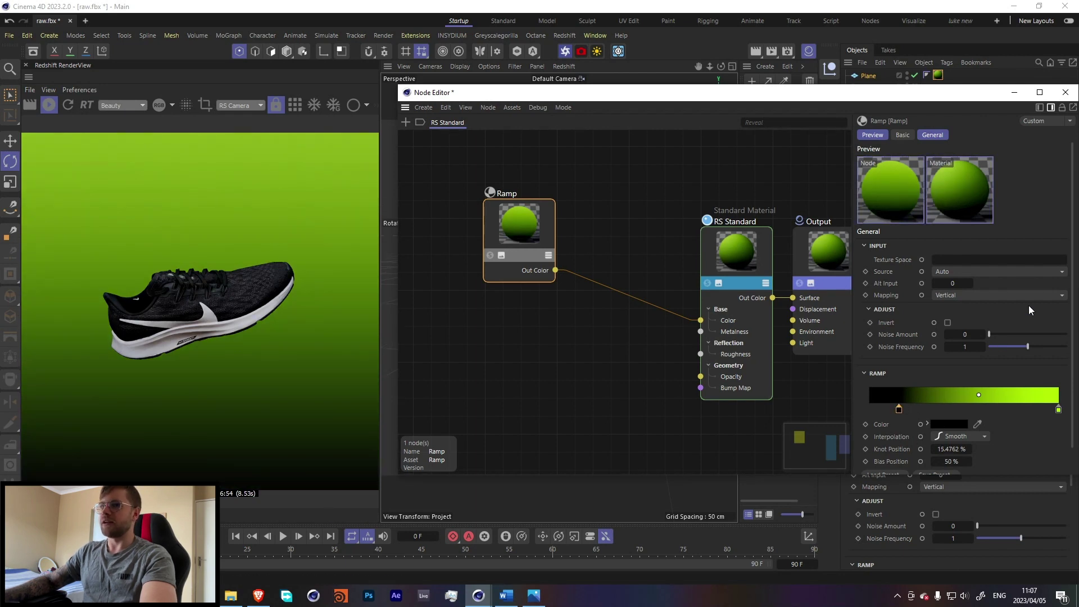
left_click(1065, 92)
- Add a Redshift area light to the scene
left_click_drag(658, 223, 586, 240, "alt")
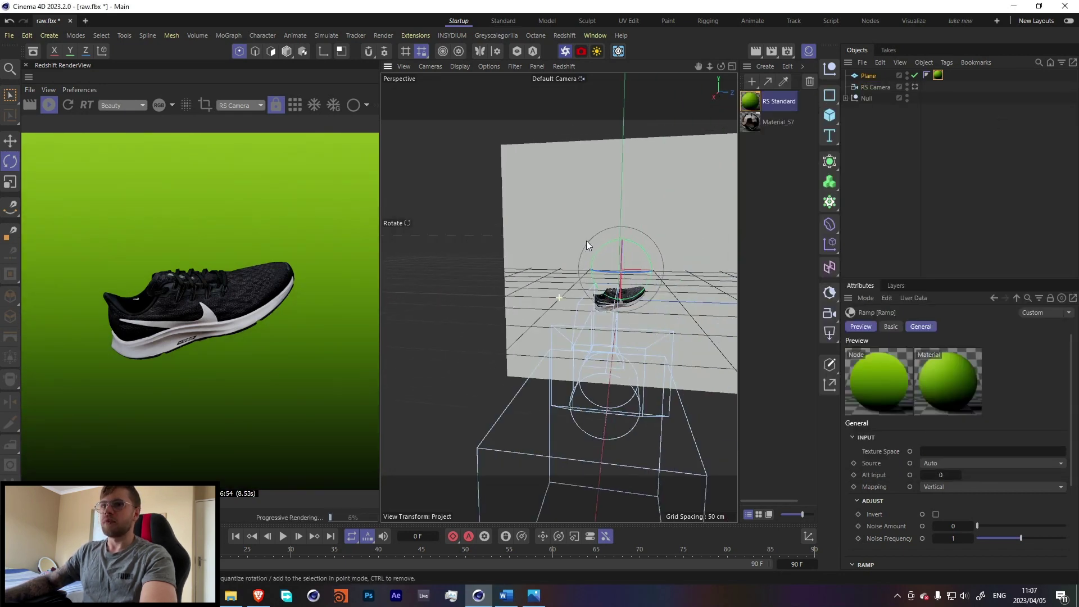
left_click(563, 36)
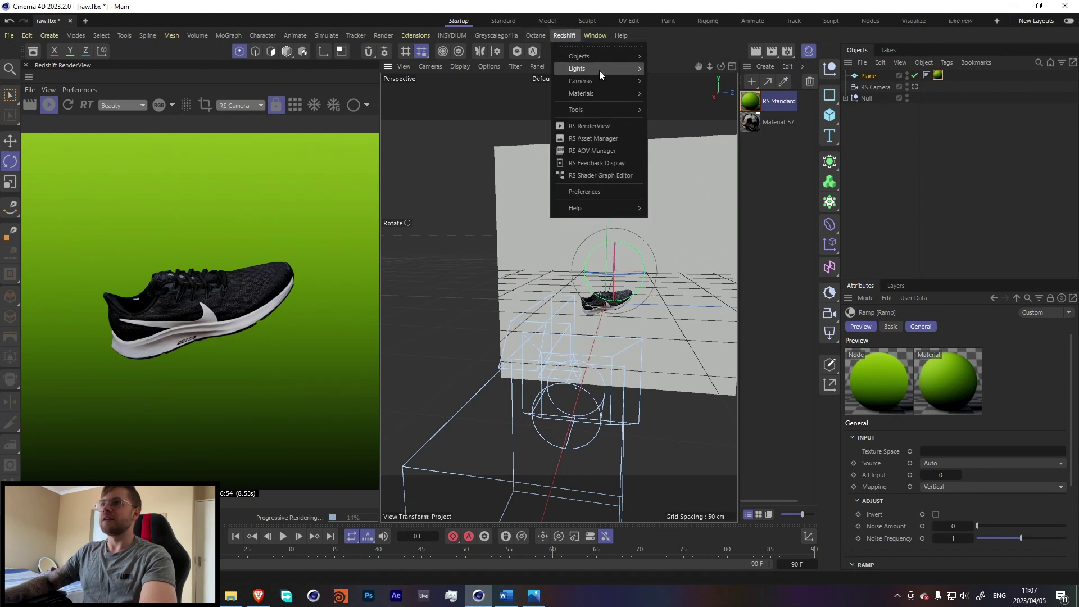
mouse_move(599, 68)
left_click(675, 116)
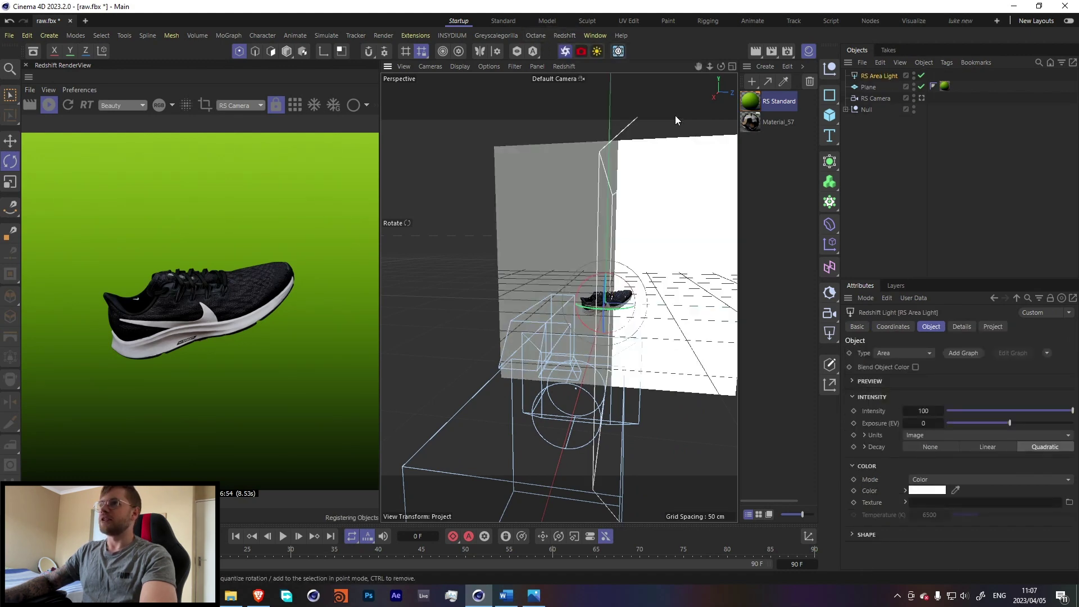
- Add a Redshift dome light and set its intensity to 0
left_click(564, 35)
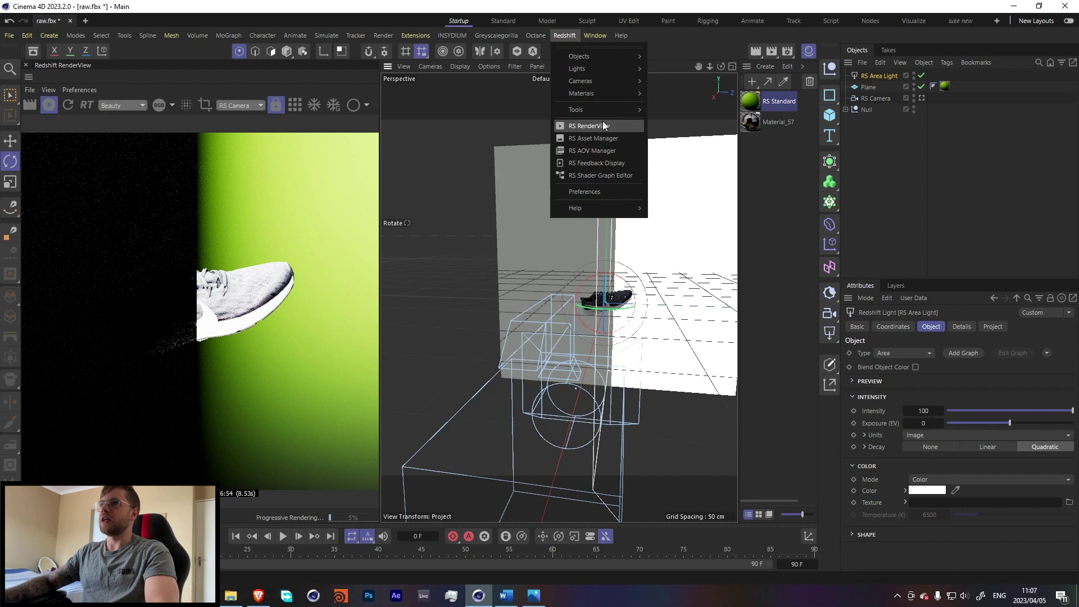
mouse_move(618, 69)
left_click(667, 126)
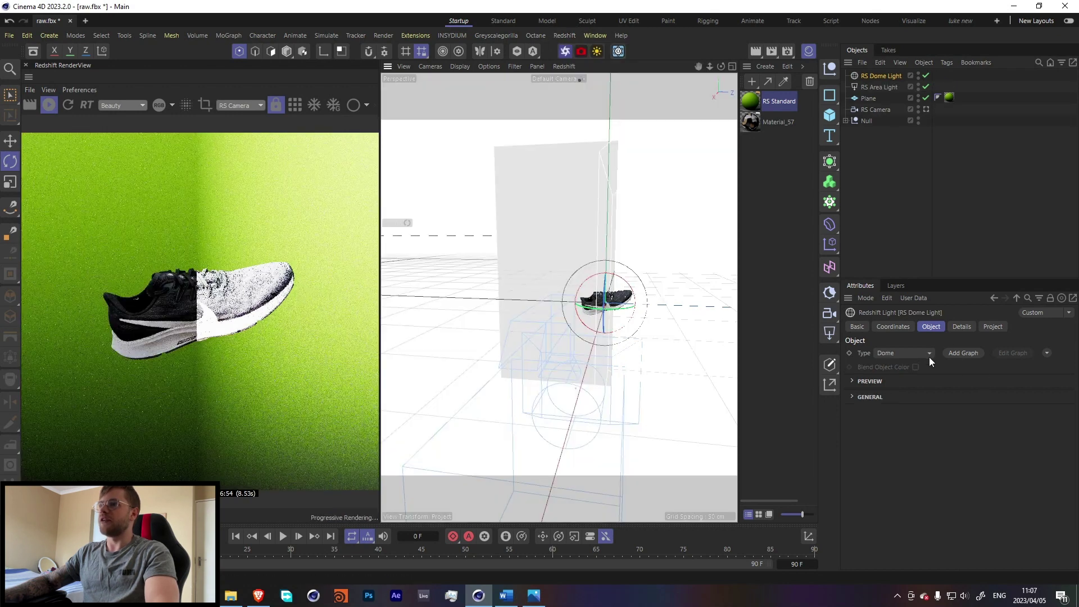
left_click(854, 397)
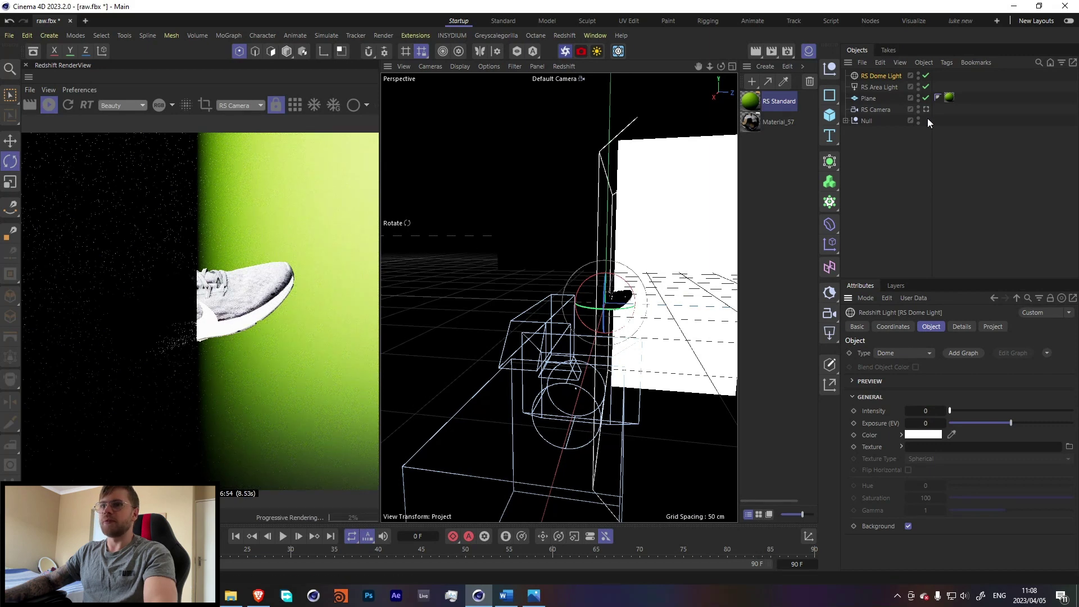
- Resize the area light to 20 cm in both Size X and Size Y
left_click(878, 87)
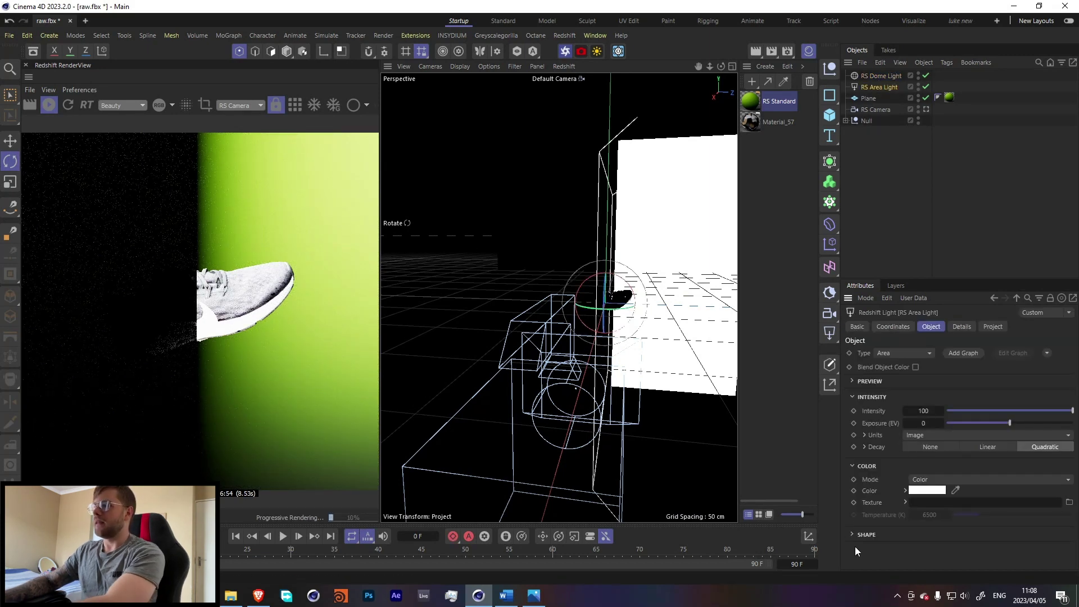
left_click(916, 537)
left_click(933, 560)
type("20")
key("Return")
scroll(975, 560, "down", 2)
left_click(937, 516)
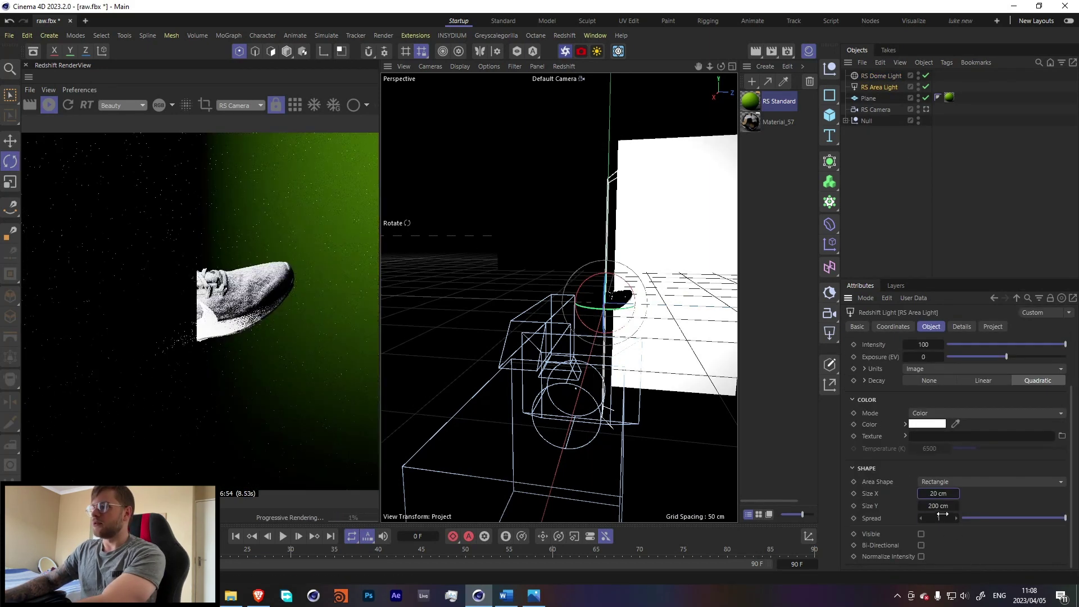
type("20")
key("Return")
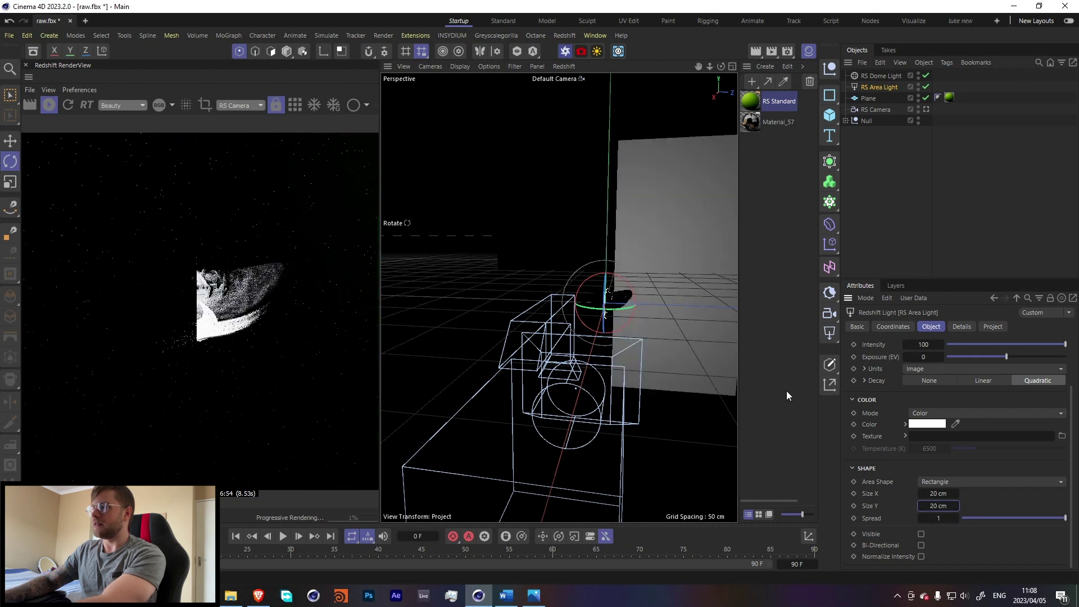
- Move the area light along the shoe's length until it sits just beyond the heel
key("e")
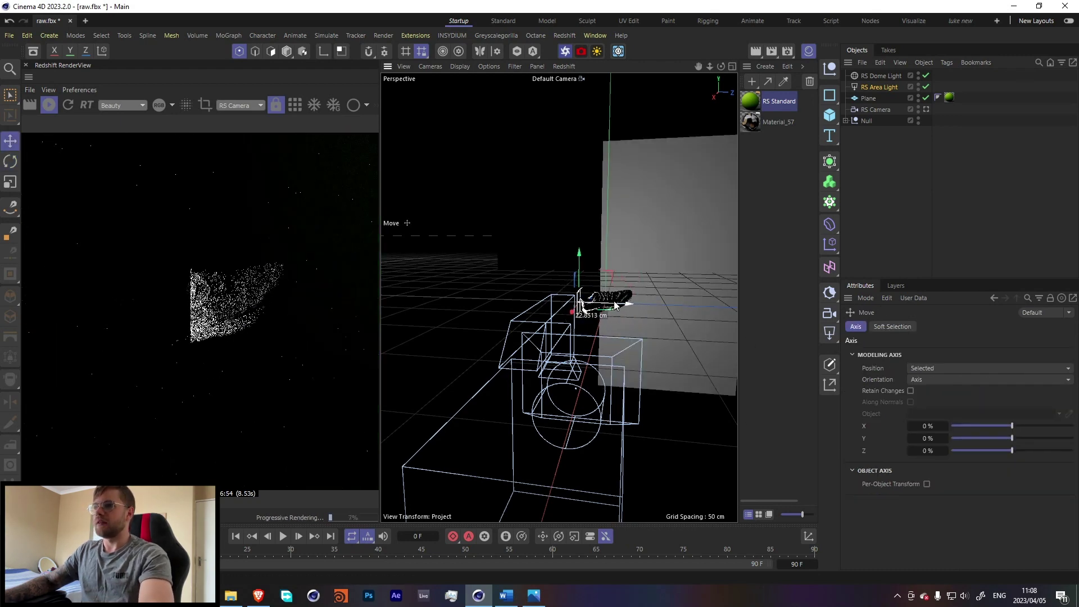
left_click_drag(635, 311, 579, 321, "alt")
left_click(903, 83)
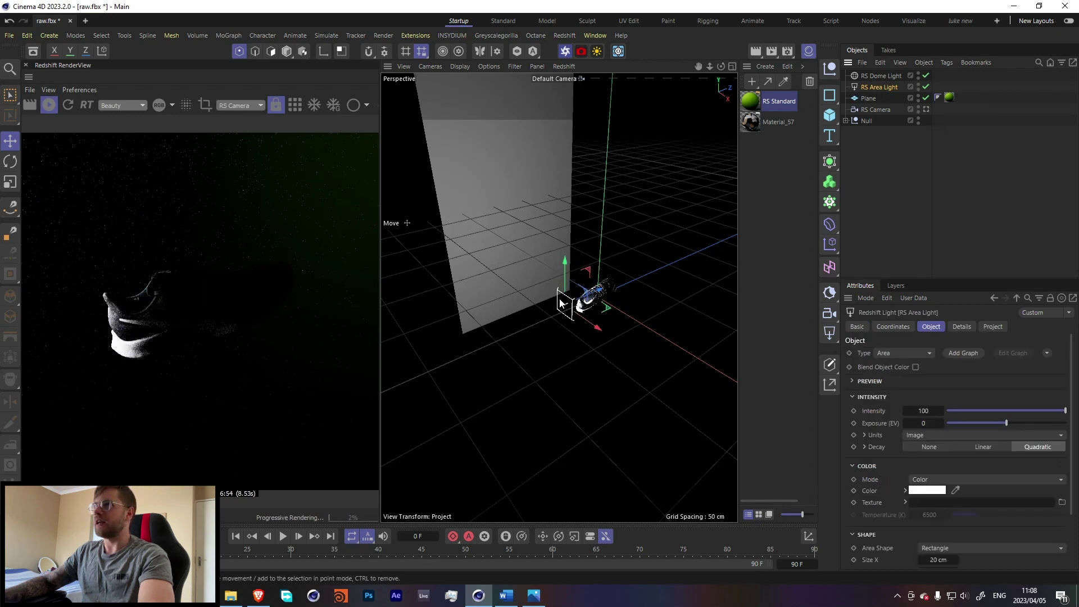
- Duplicate the heel area light and rotate the copy to face along the side of the shoe
left_click(286, 51)
scroll(580, 318, "up", 3)
left_click_drag(563, 308, 595, 300)
key("r")
key("e")
key("r")
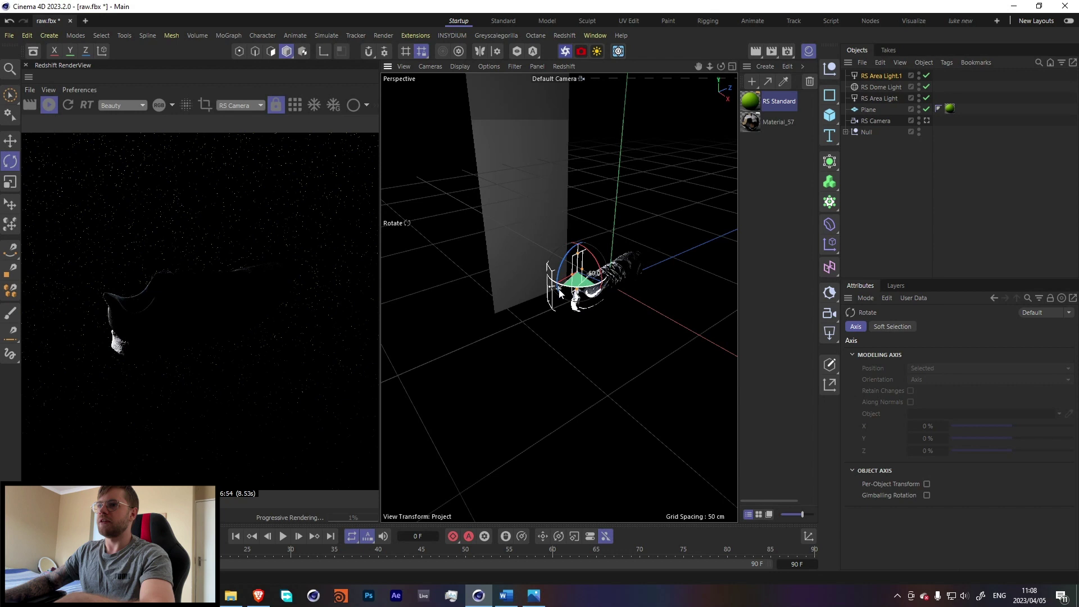
- Raise the duplicated area light and shift it toward the toe so it rims the shoe's upper edge
key("e")
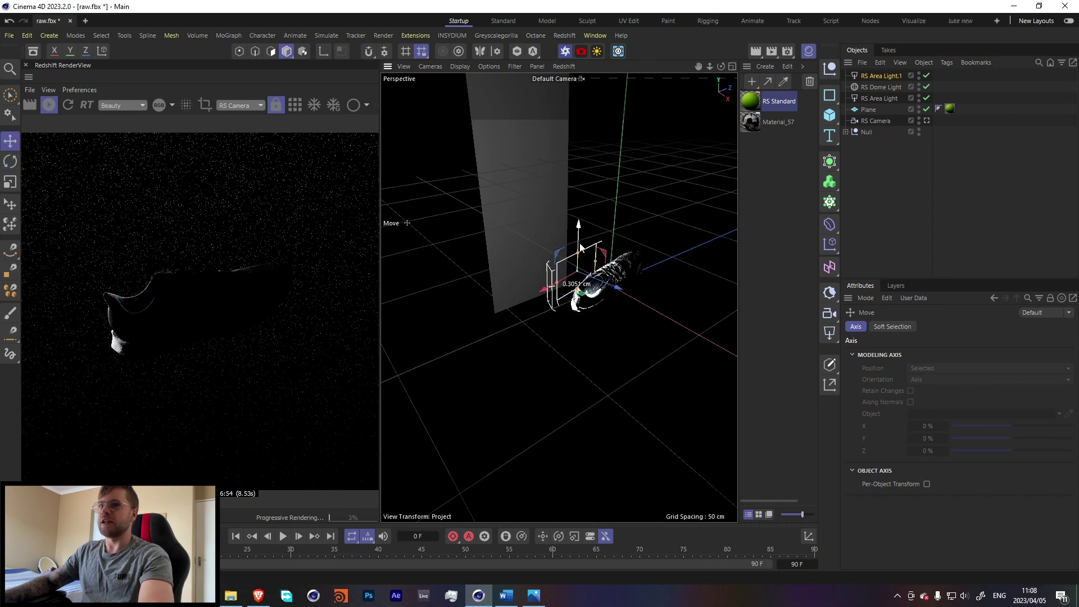
left_click_drag(582, 247, 558, 260)
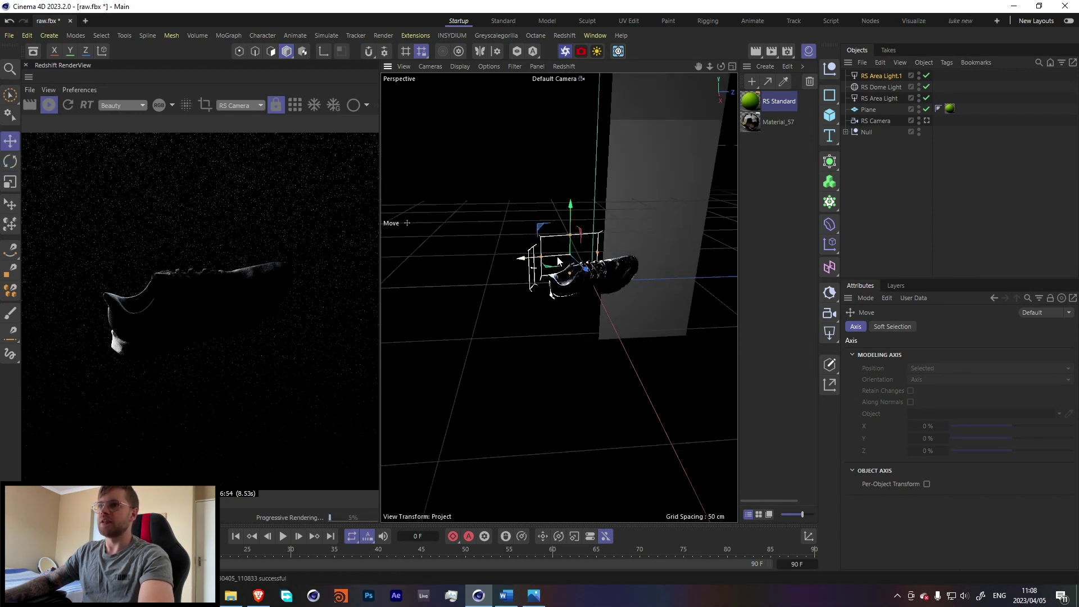
left_click_drag(572, 218, 580, 211)
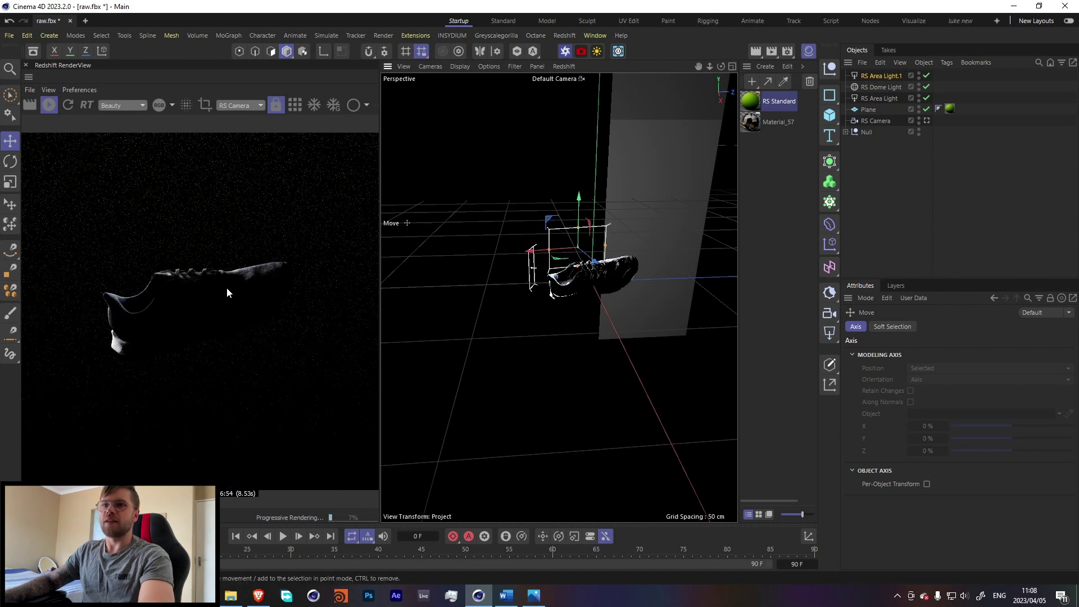
left_click_drag(607, 245, 578, 249)
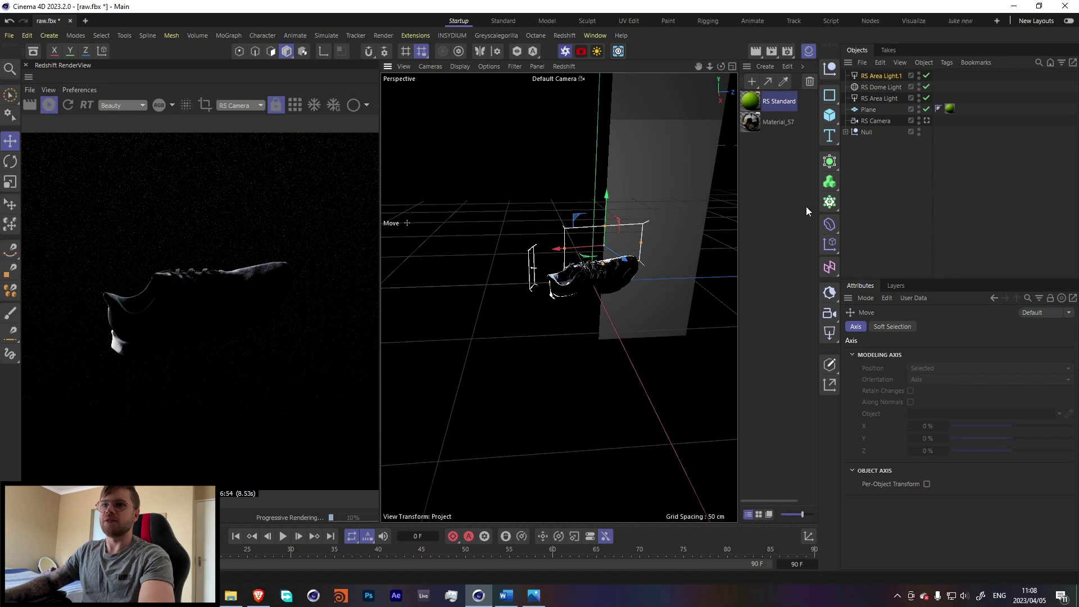
- Add another Redshift area light and set its Size X and Size Y to 20 cm
left_click(564, 35)
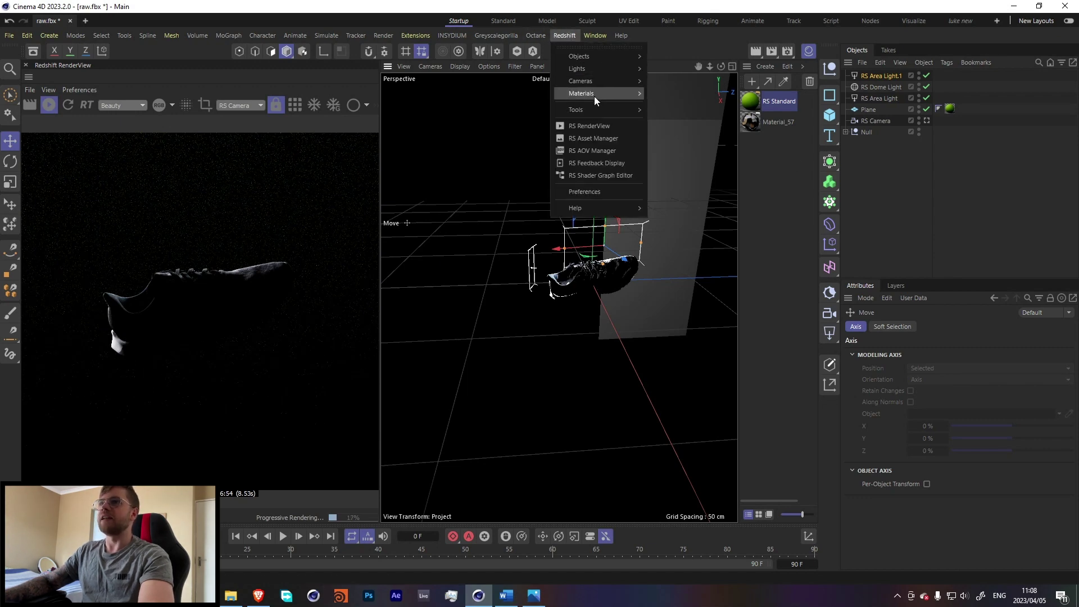
mouse_move(633, 74)
left_click(677, 112)
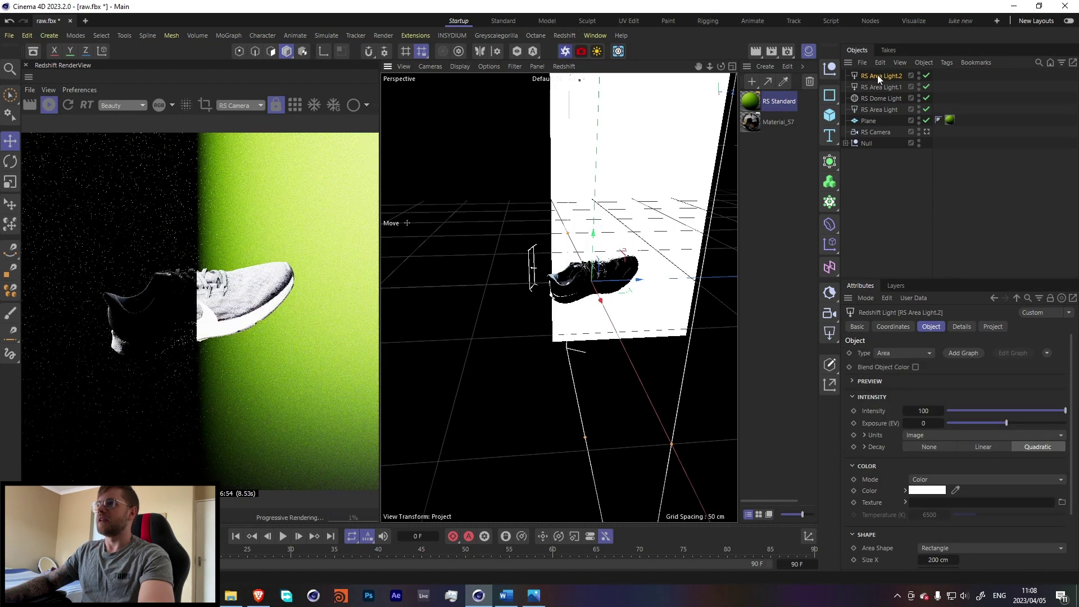
scroll(894, 465, "down", 3)
double_click(937, 490)
type("20")
key("Tab")
type("20")
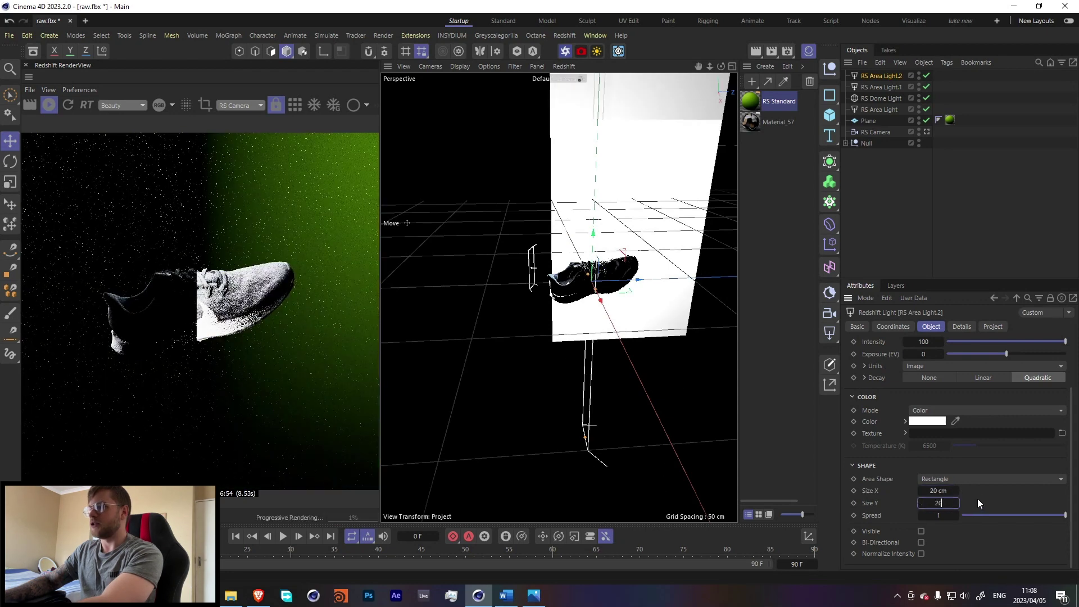
key("Return")
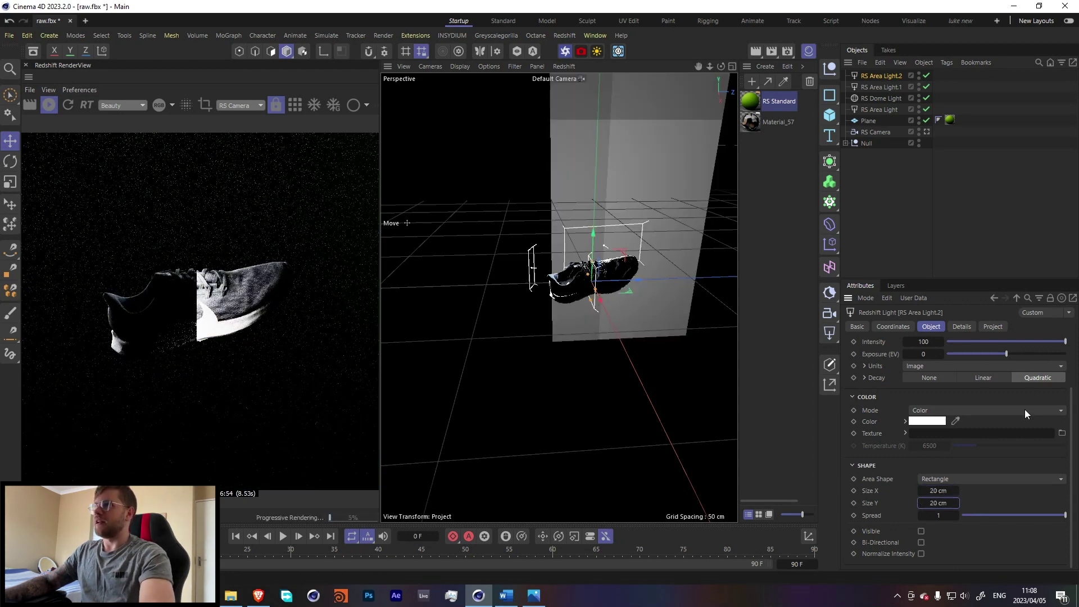
left_click(932, 328)
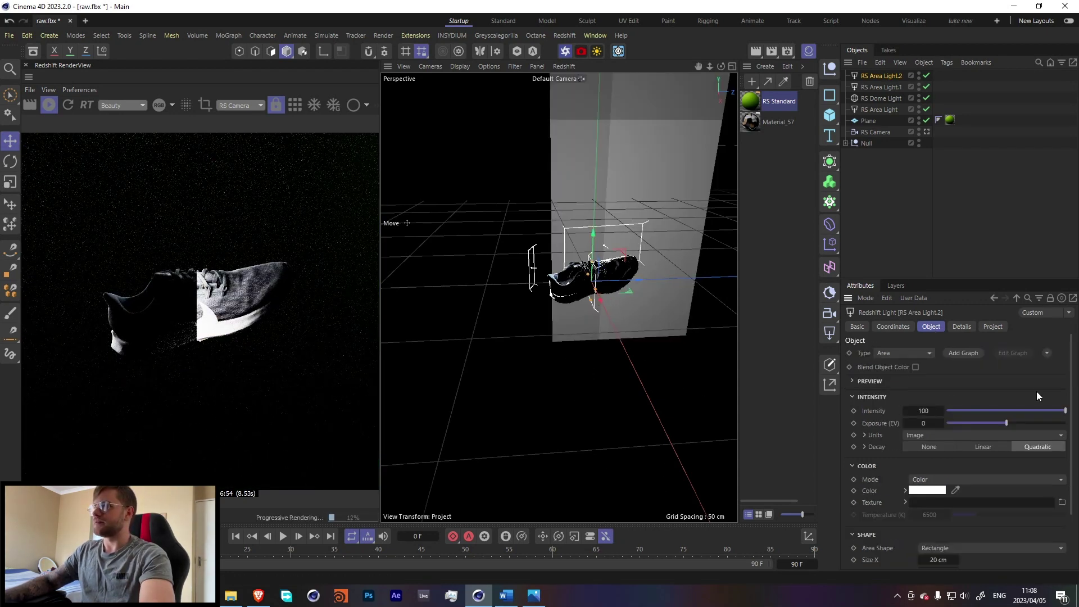
- Add a Target tag to the newest area light, aim it at node_id4, and move the light away from the shoe's side
left_click(1027, 368)
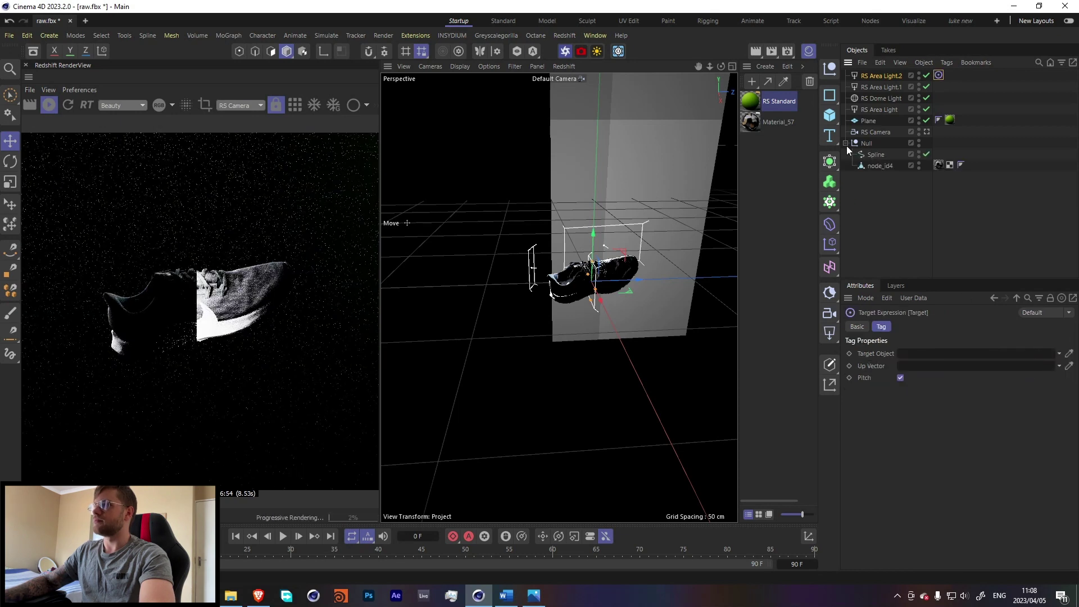
left_click_drag(948, 364, 949, 354)
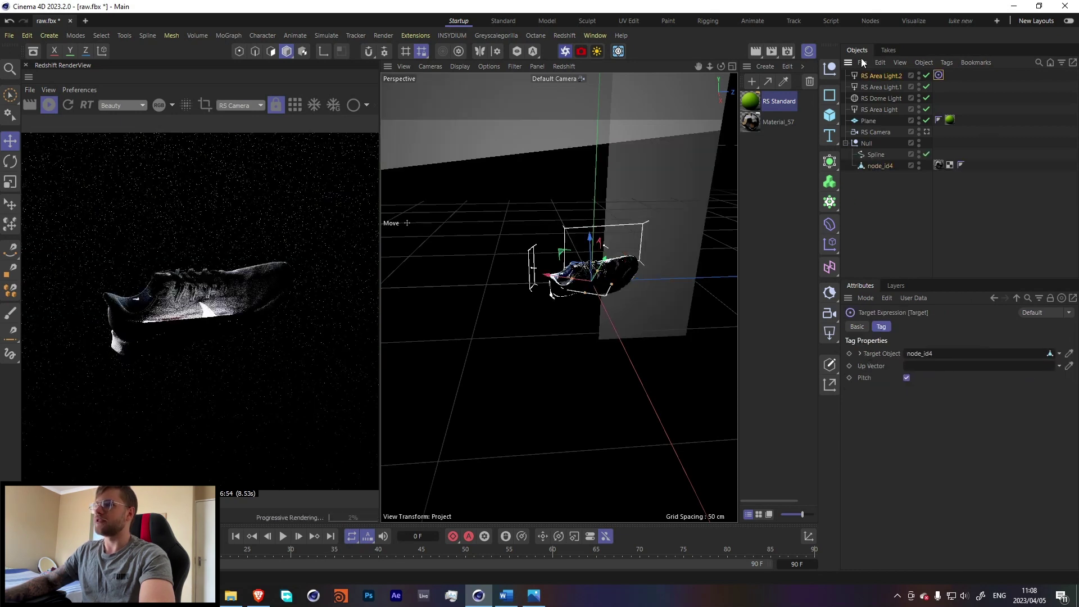
left_click_drag(590, 261, 436, 275)
left_click(893, 78)
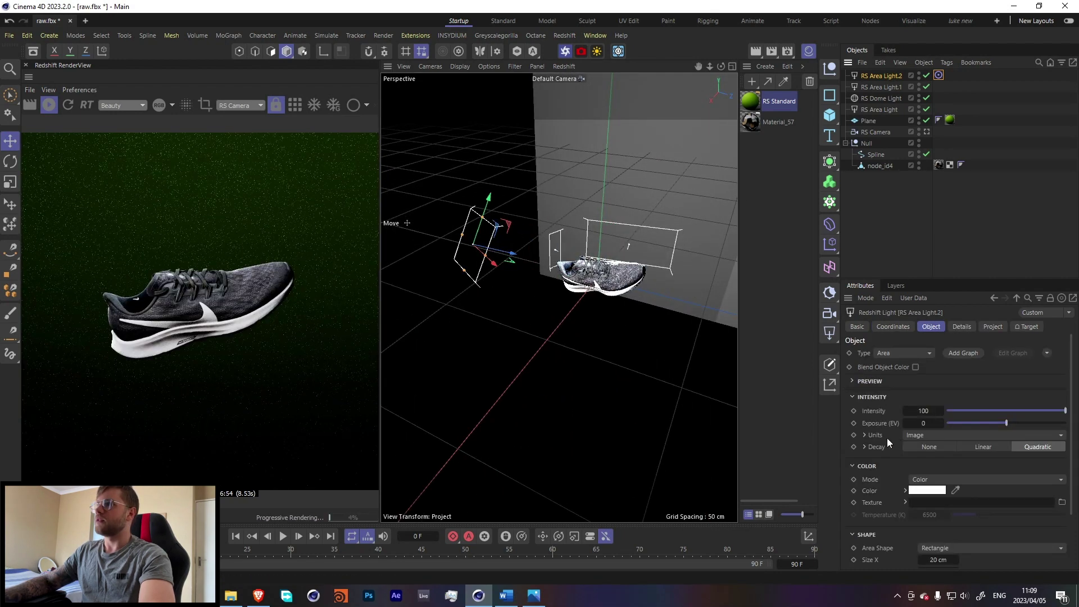
- Make the targeted light a narrow, tall strip with spread 0, intensity about 28 and exposure about -2.35, and reposition it beside the laces
left_click_drag(1008, 516, 961, 515)
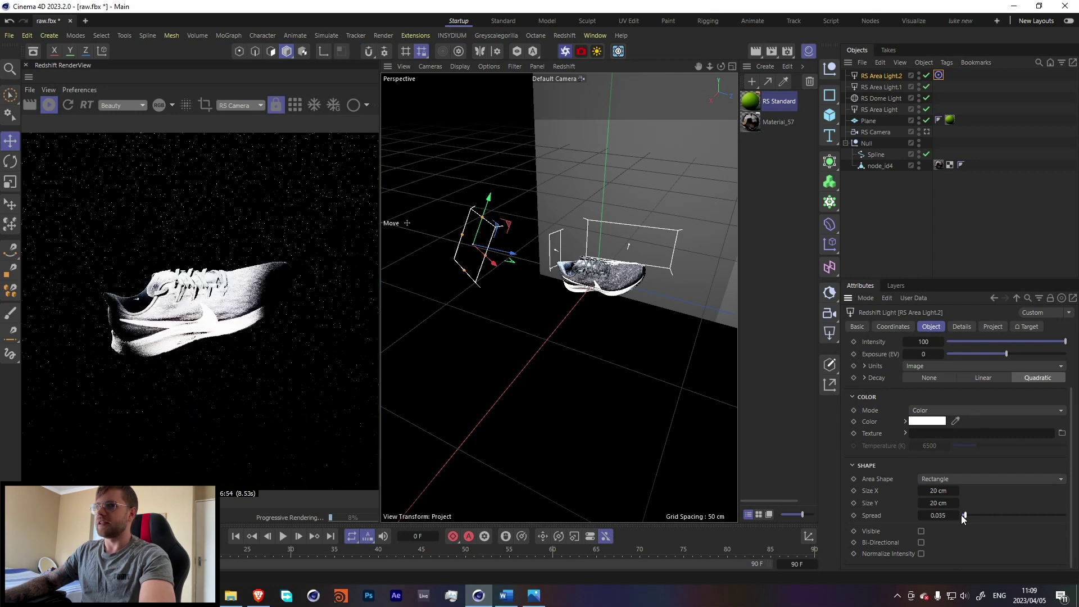
left_click_drag(487, 256, 453, 303)
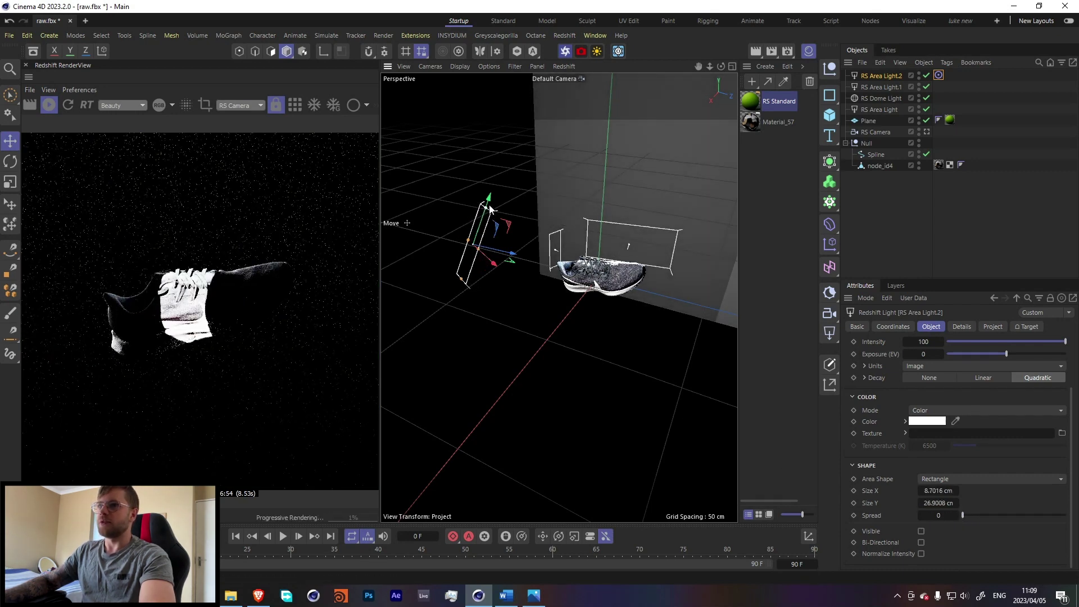
left_click_drag(1065, 342, 992, 353)
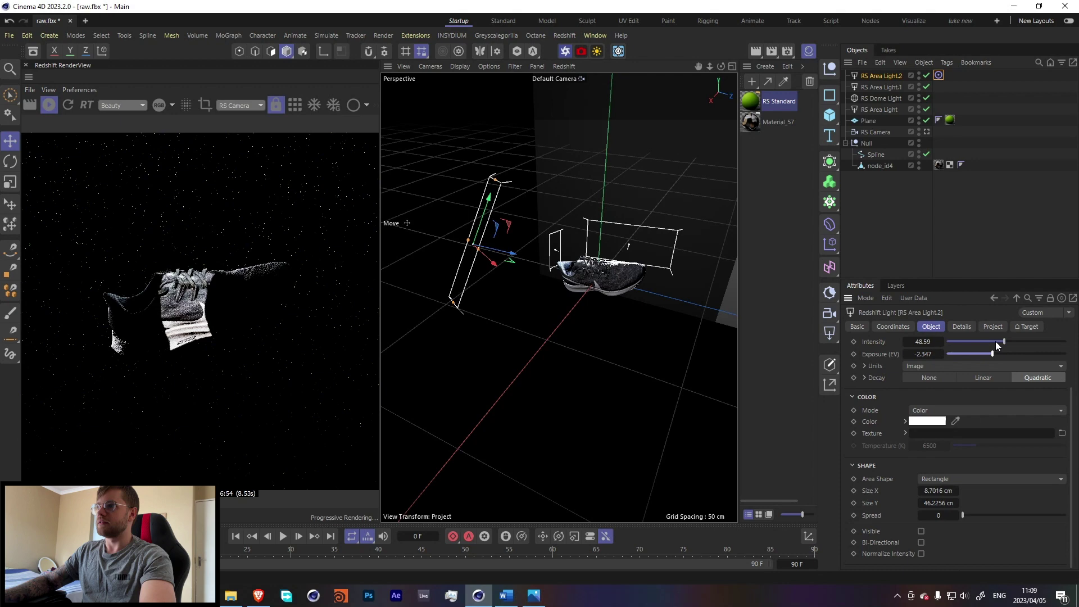
left_click_drag(494, 262, 536, 220)
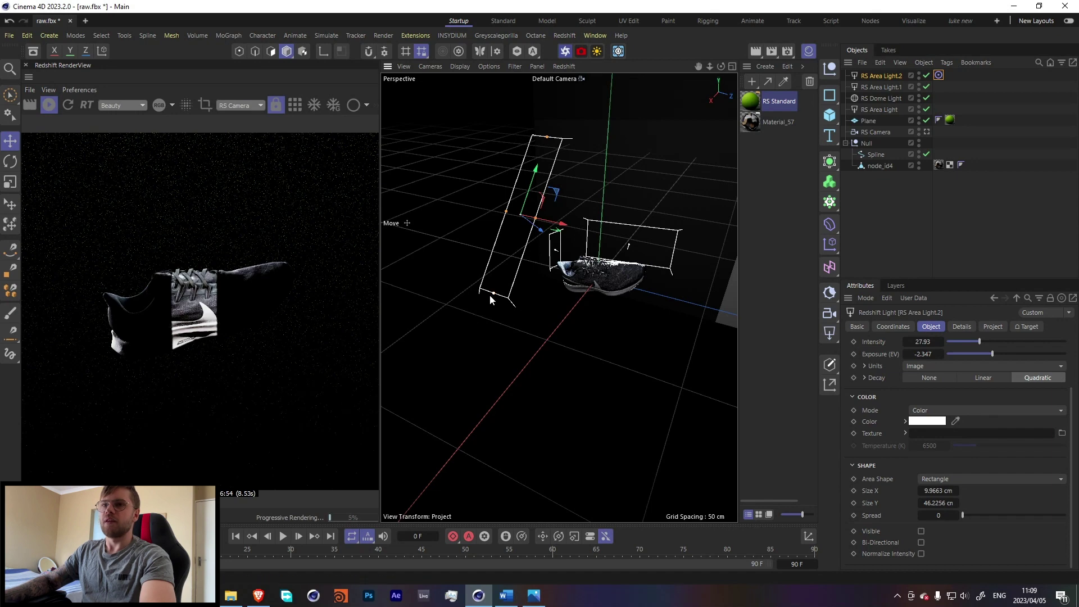
- Add another Redshift area light, rotate it to face the backdrop and move it in front of the plane
left_click(565, 35)
mouse_move(584, 68)
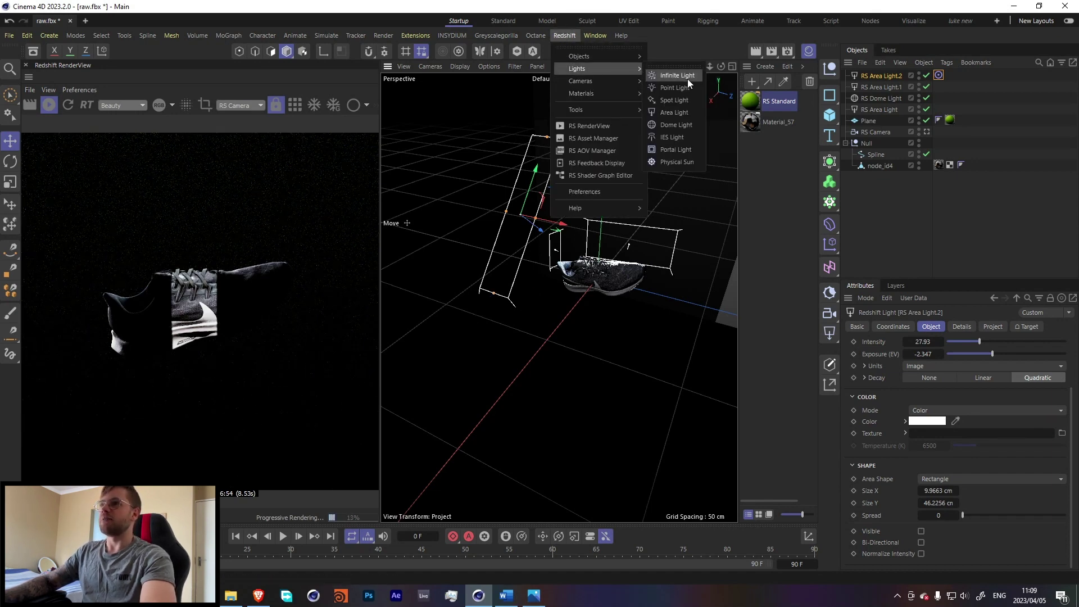
left_click(680, 112)
key("o")
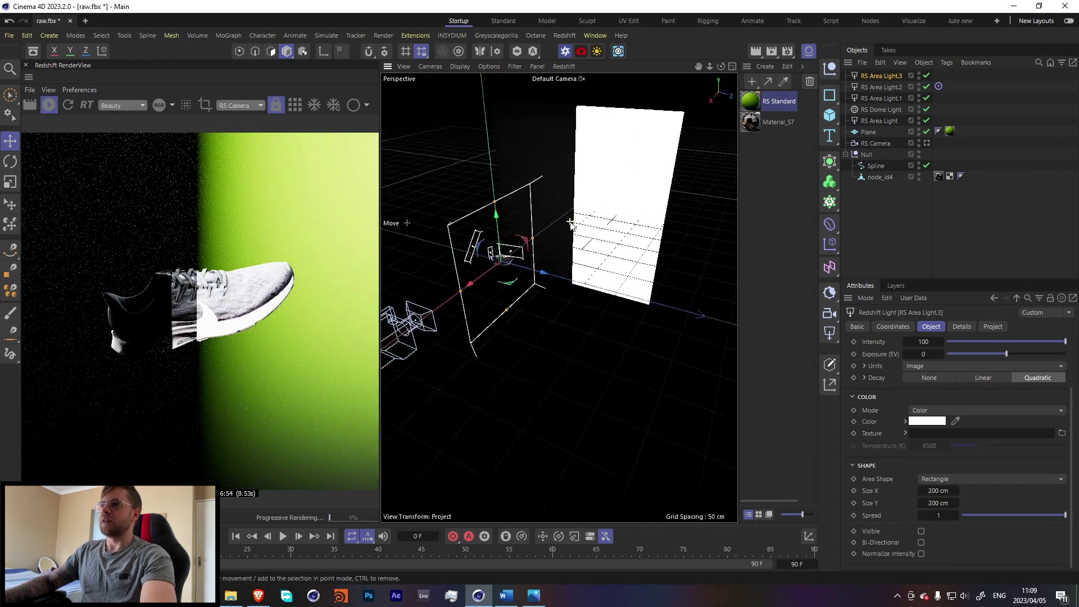
key("r")
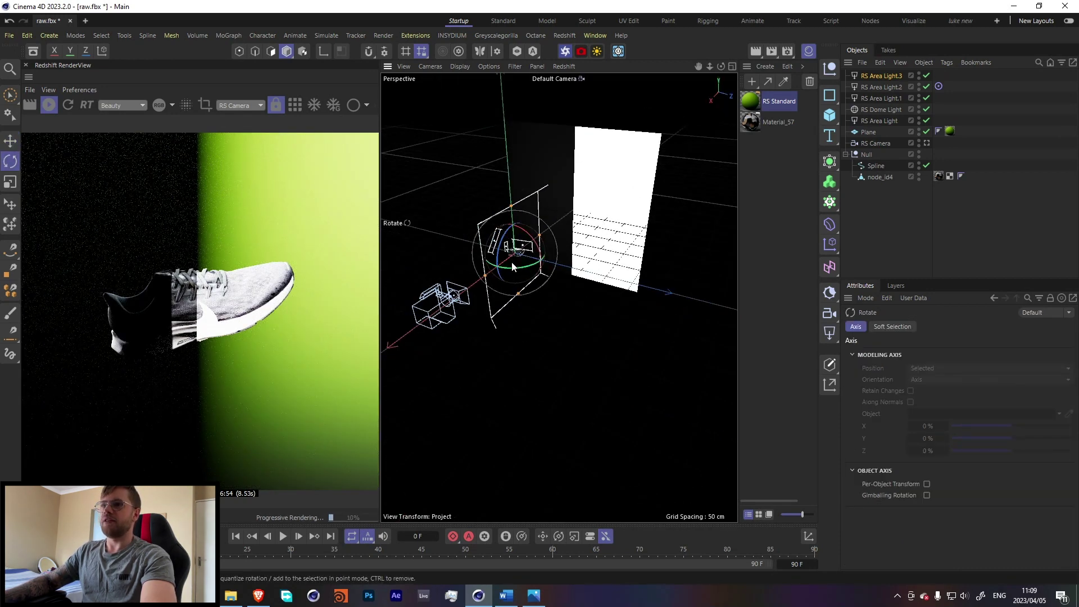
left_click(513, 273)
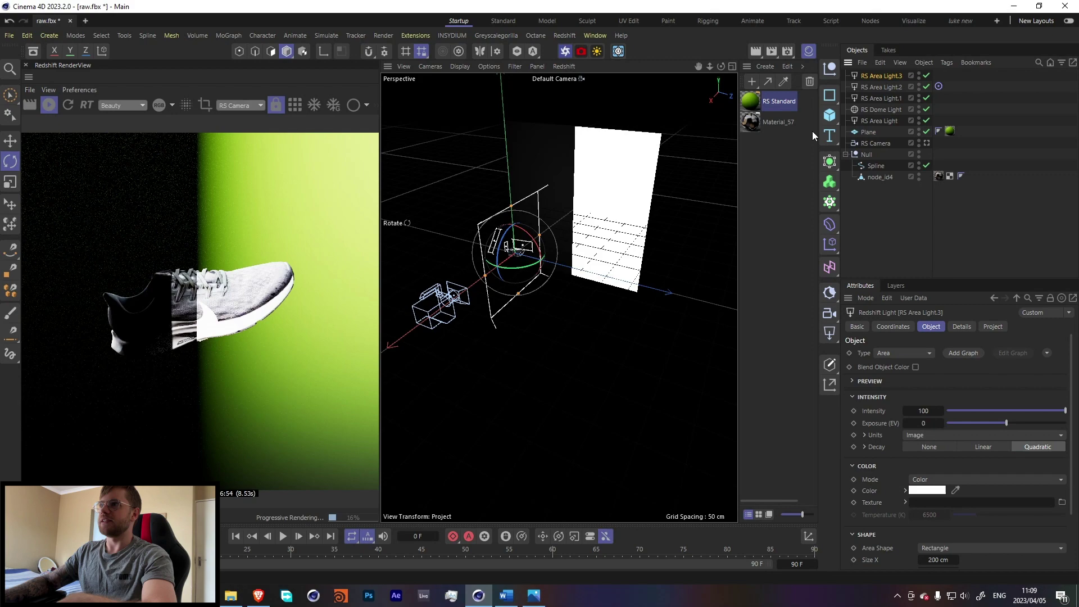
left_click_drag(514, 275, 567, 216)
key("e")
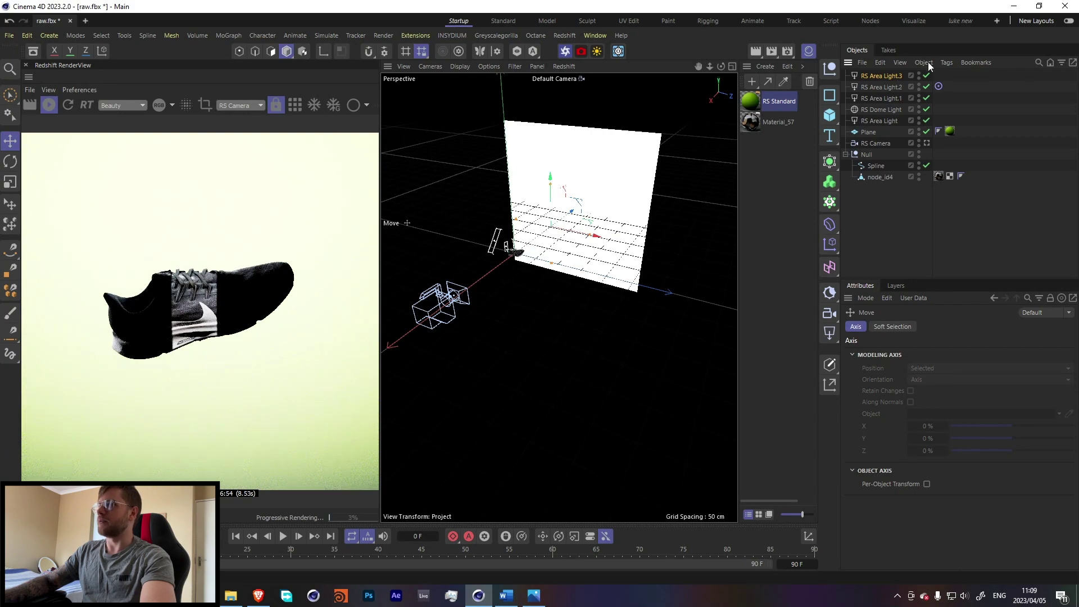
- Lower the backdrop light to the plane's base and set its intensity to about 24.65
left_click(992, 299)
left_click_drag(1025, 411, 966, 411)
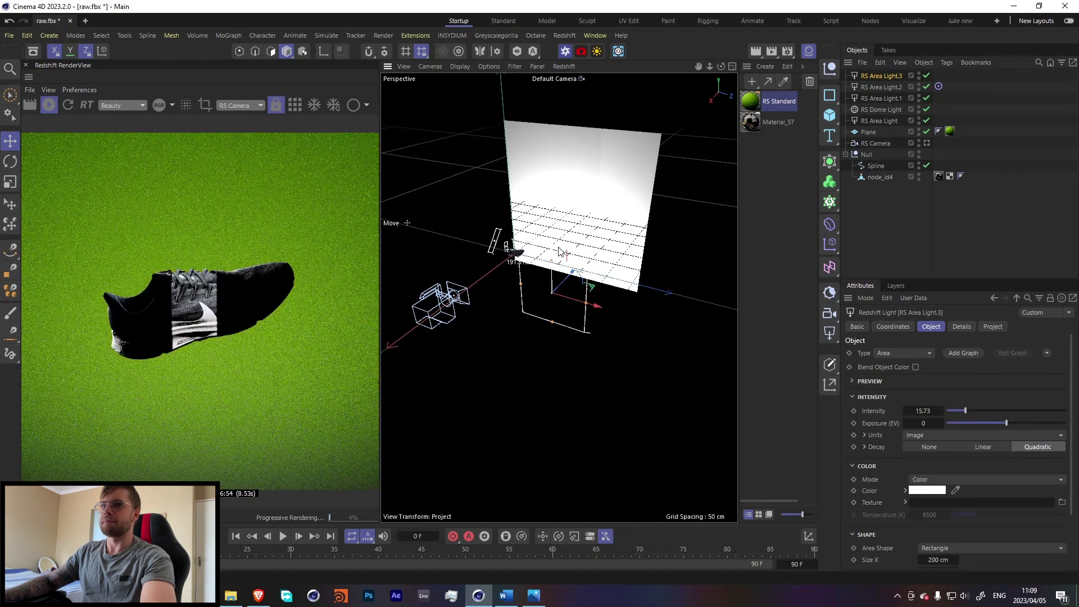
left_click(976, 411)
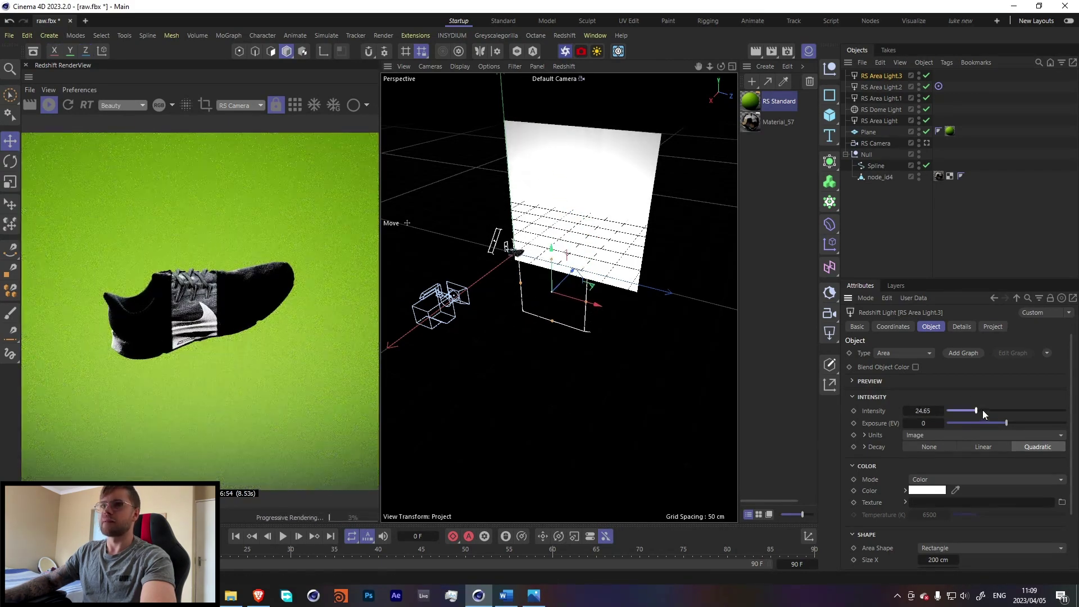
- Connect the Ramp node to the backdrop material's emission color and set the emission weight to about 1.14
double_click(756, 103)
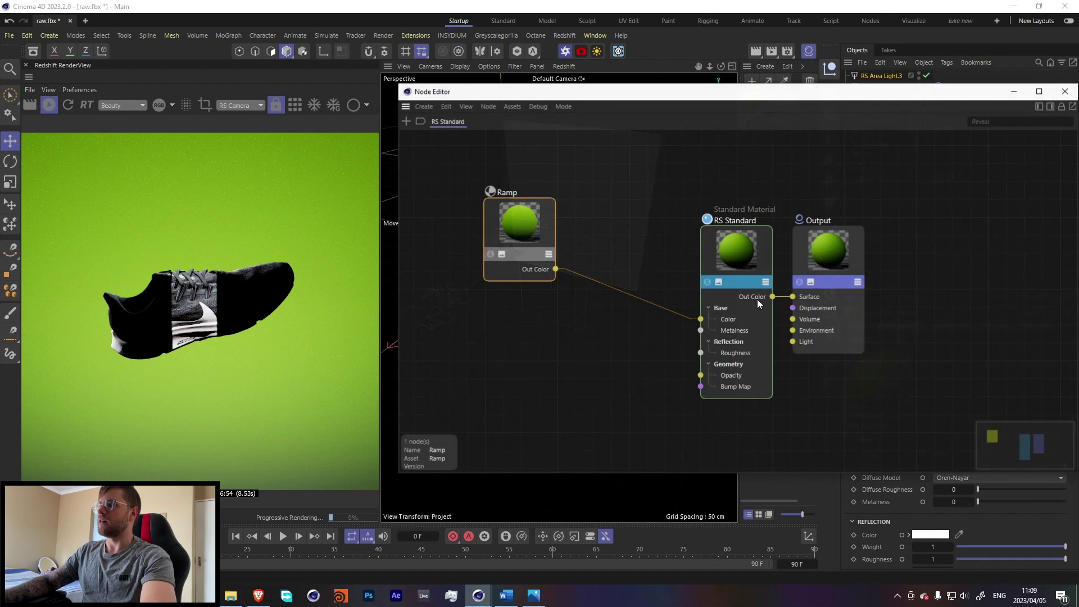
left_click_drag(734, 265, 735, 265)
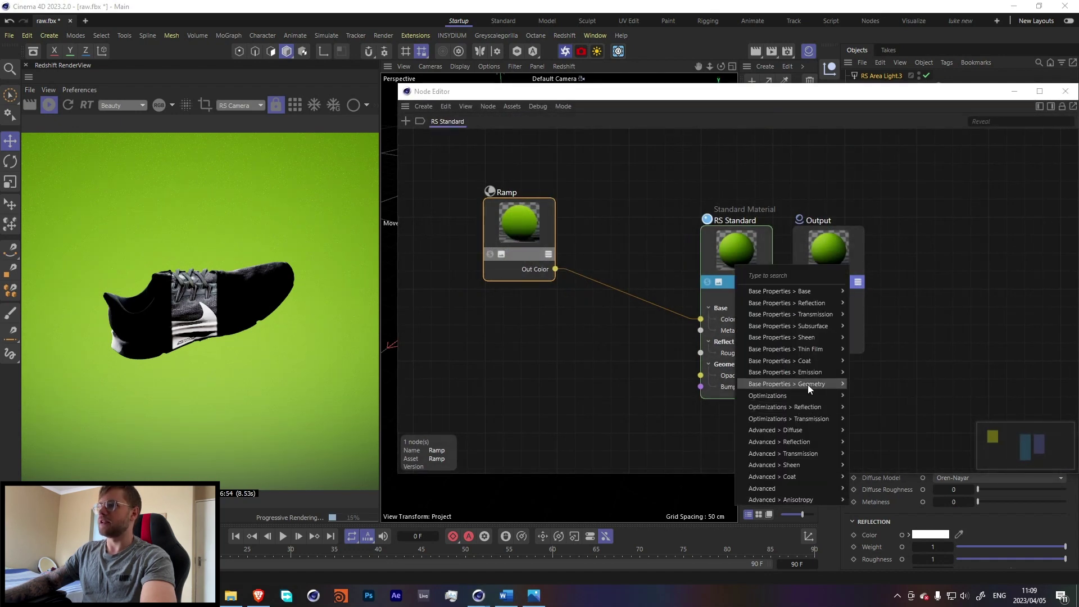
mouse_move(832, 372)
left_click(867, 374)
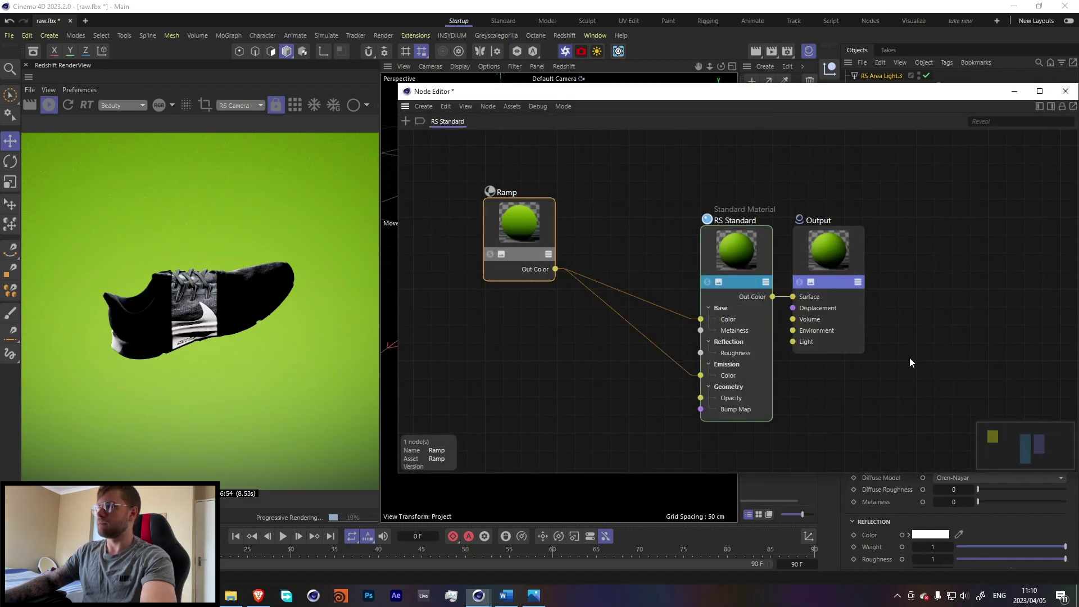
left_click(1066, 92)
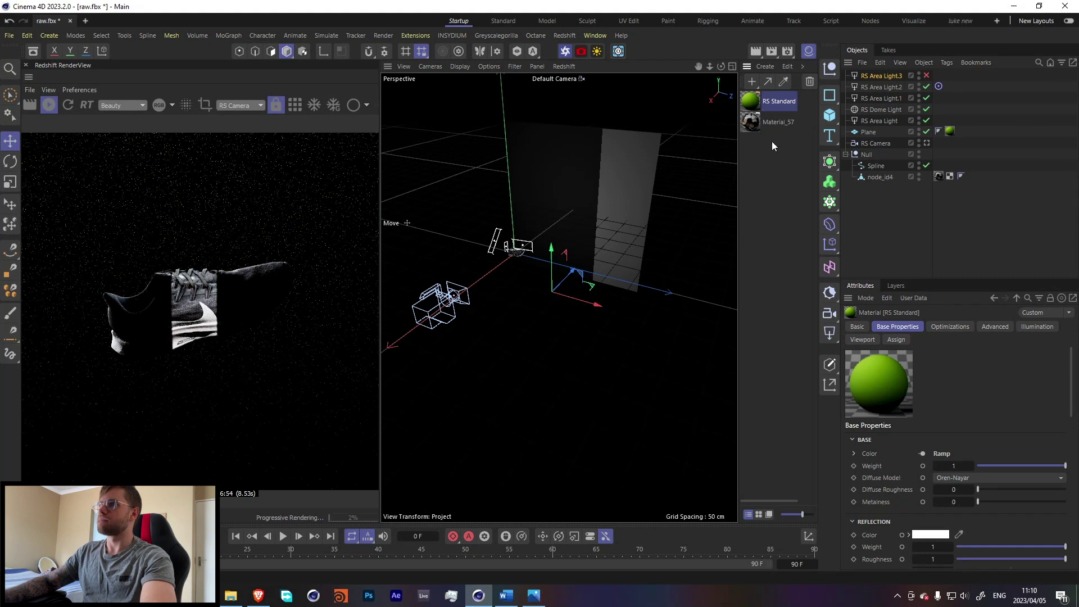
scroll(887, 466, "down", 5)
left_click_drag(960, 478, 1016, 475)
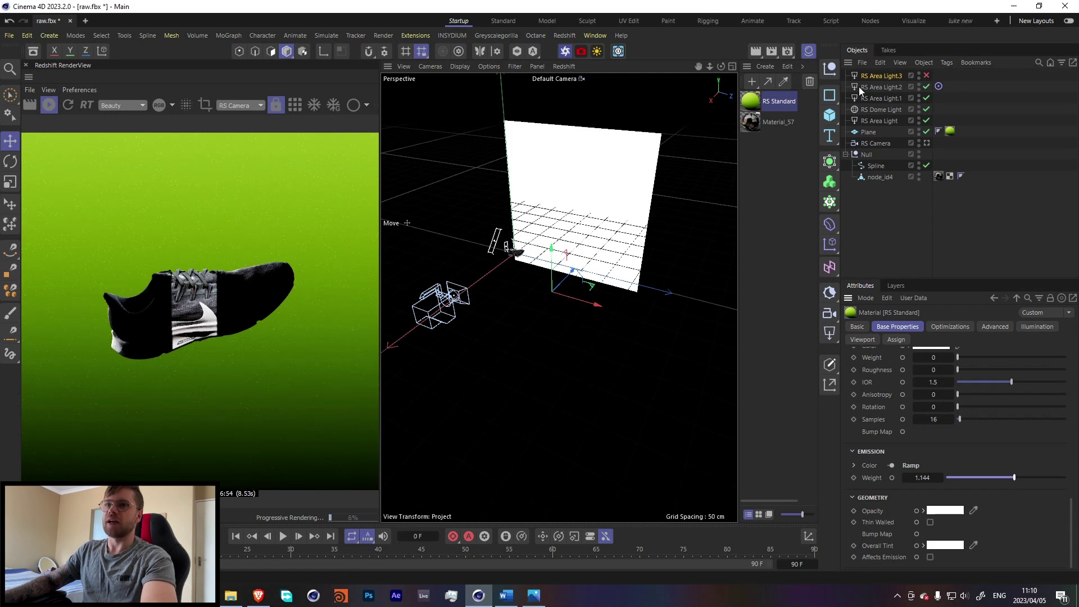
- Delete the area light placed in front of the backdrop
key("ctrl+z")
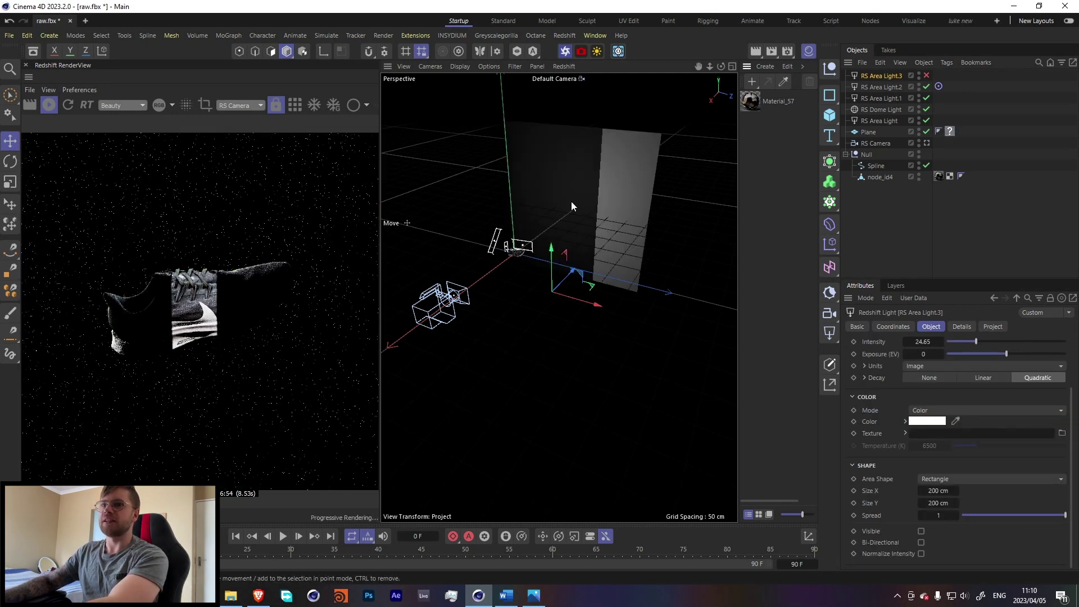
key("ctrl+y")
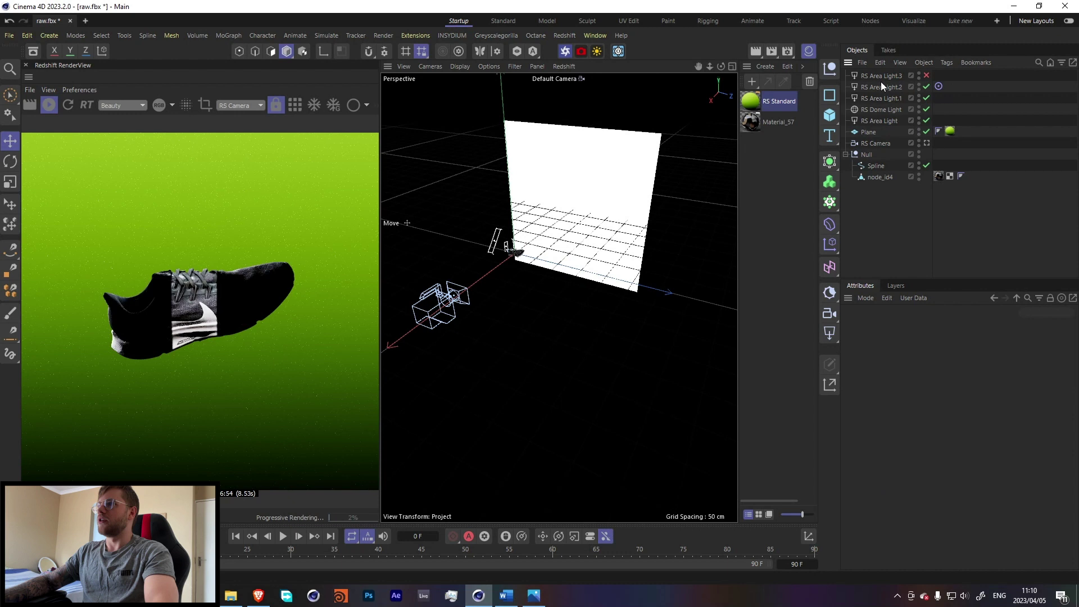
key("Delete")
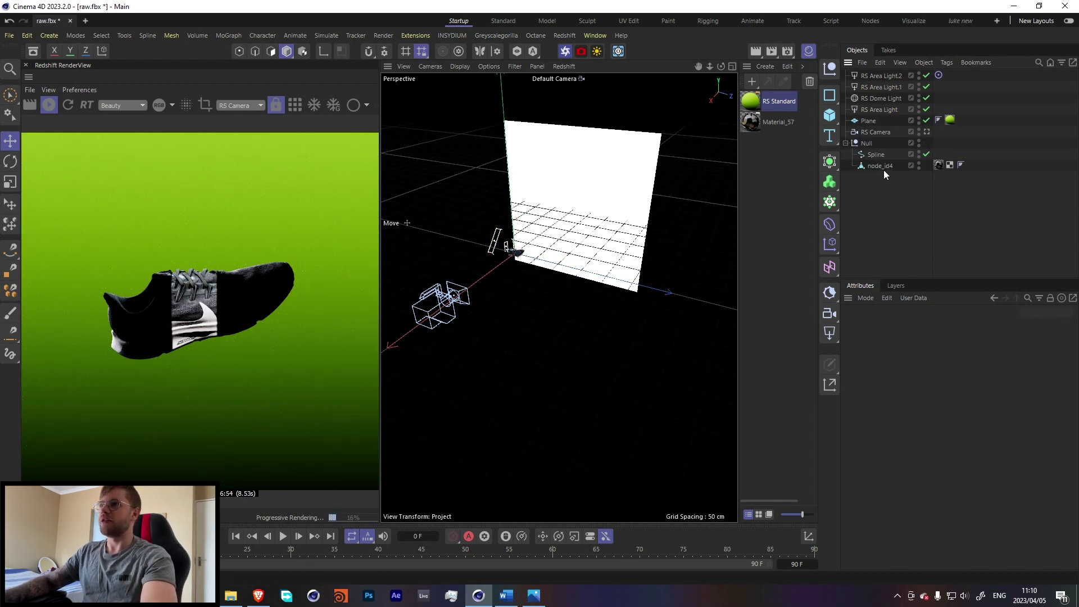
- Put the shoe outline spline into an Extrude object and set its offset to 0.5 cm
left_click(875, 155)
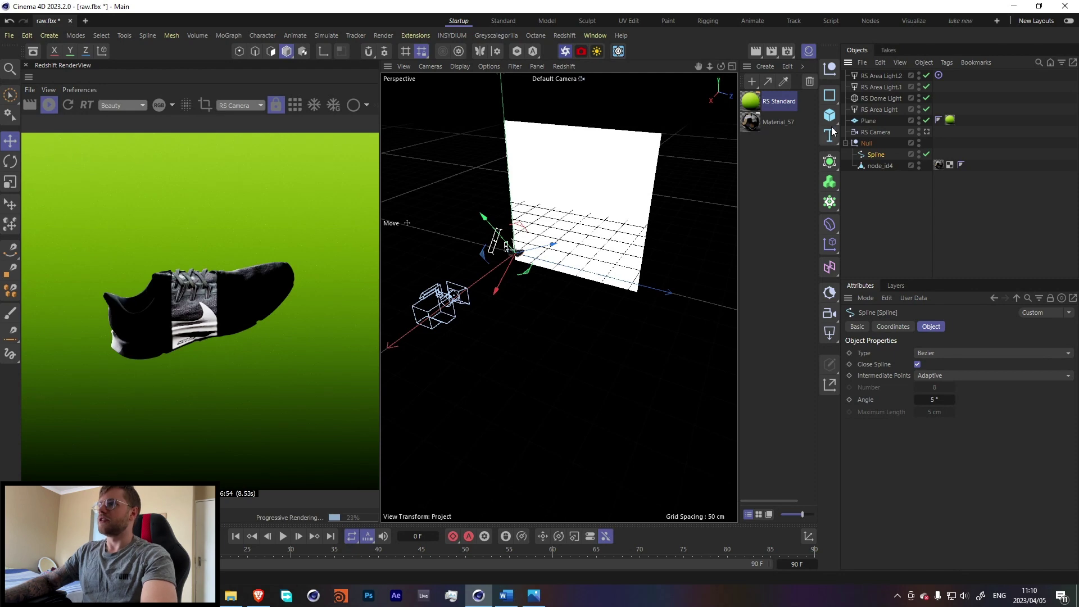
left_click(830, 162)
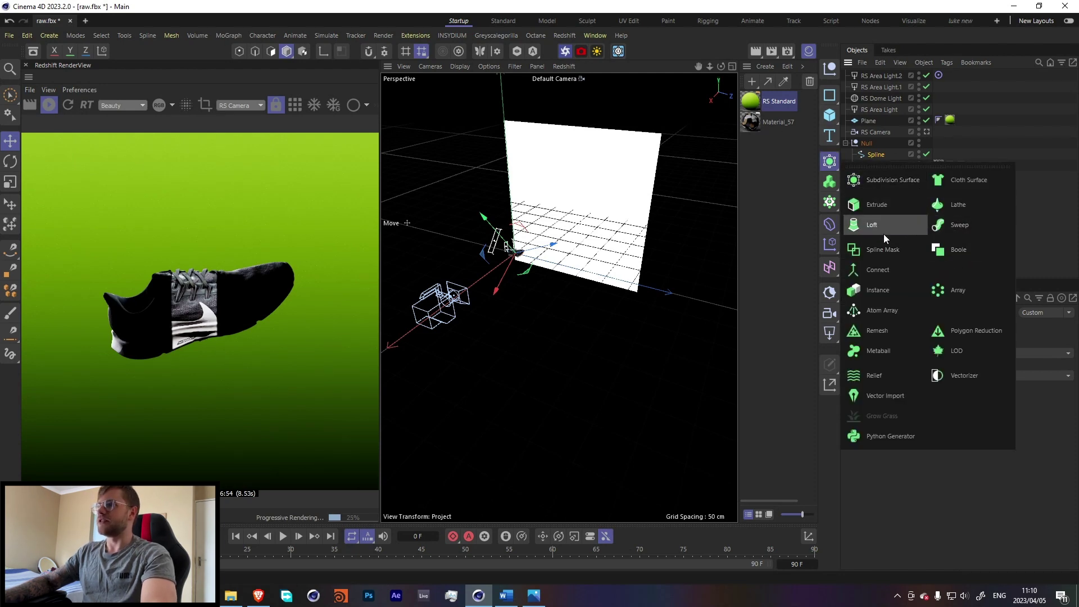
left_click(878, 208)
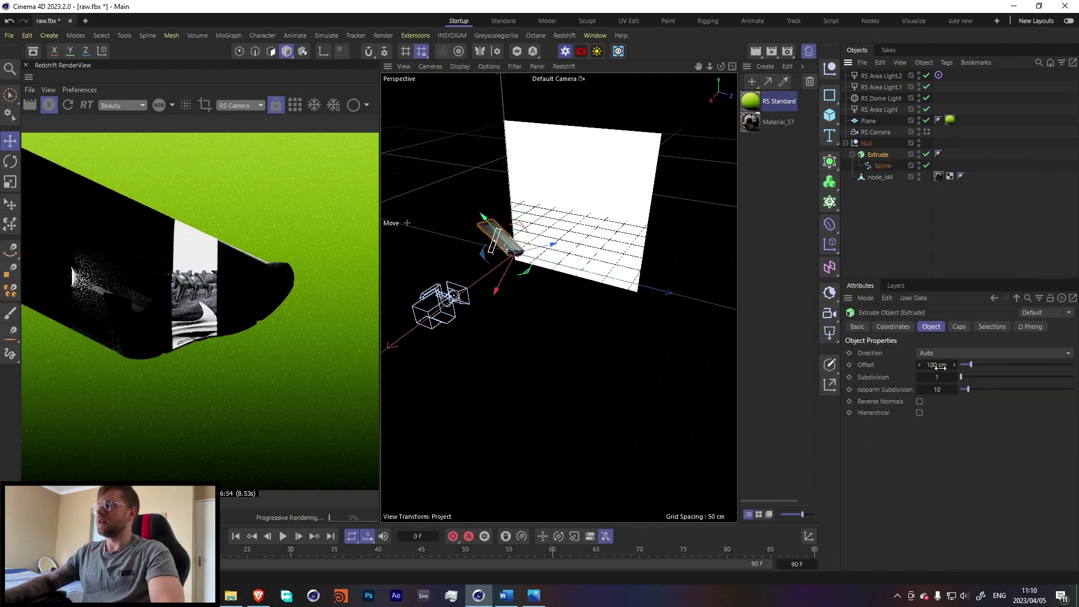
type("0.5")
key("Return")
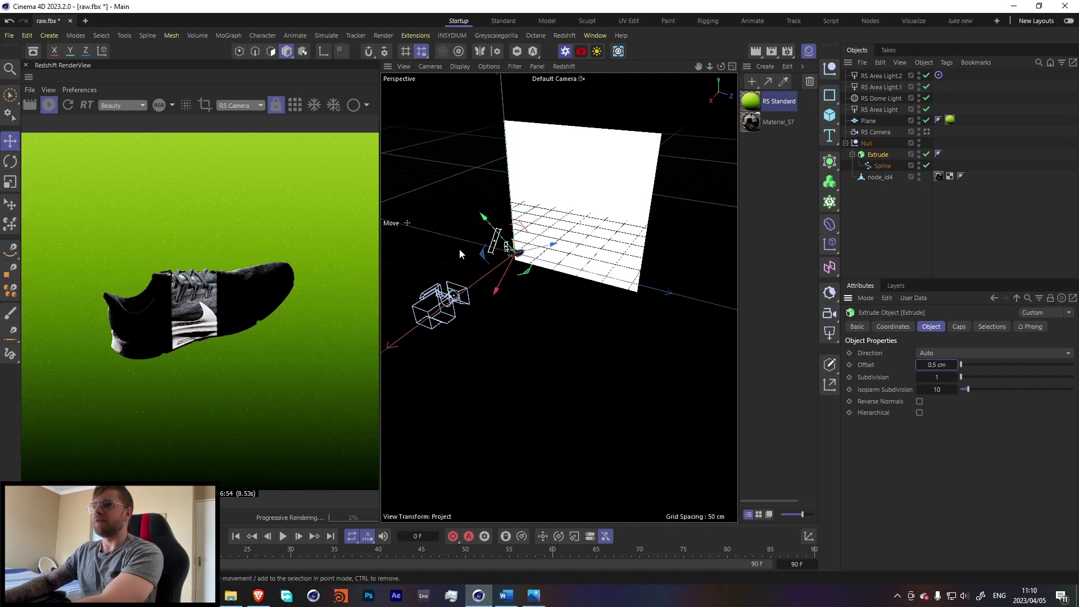
- Create an X-Particles system with an emitter, set its emitter shape to Object and assign the Extrude as the source object
left_click(620, 52)
left_click(885, 132)
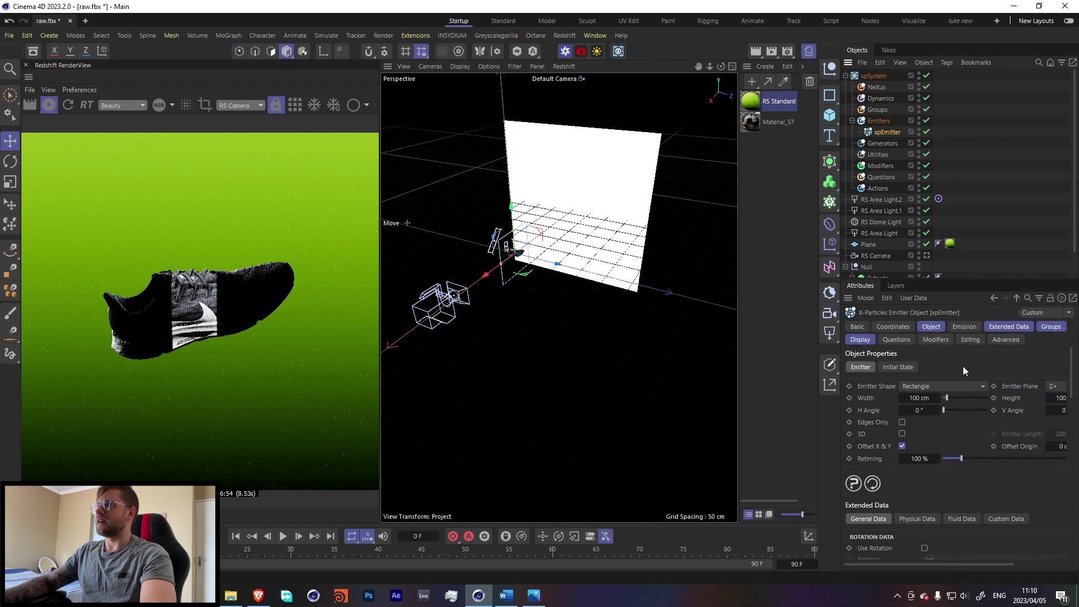
left_click(930, 387)
left_click(926, 494)
scroll(880, 254, "down", 2)
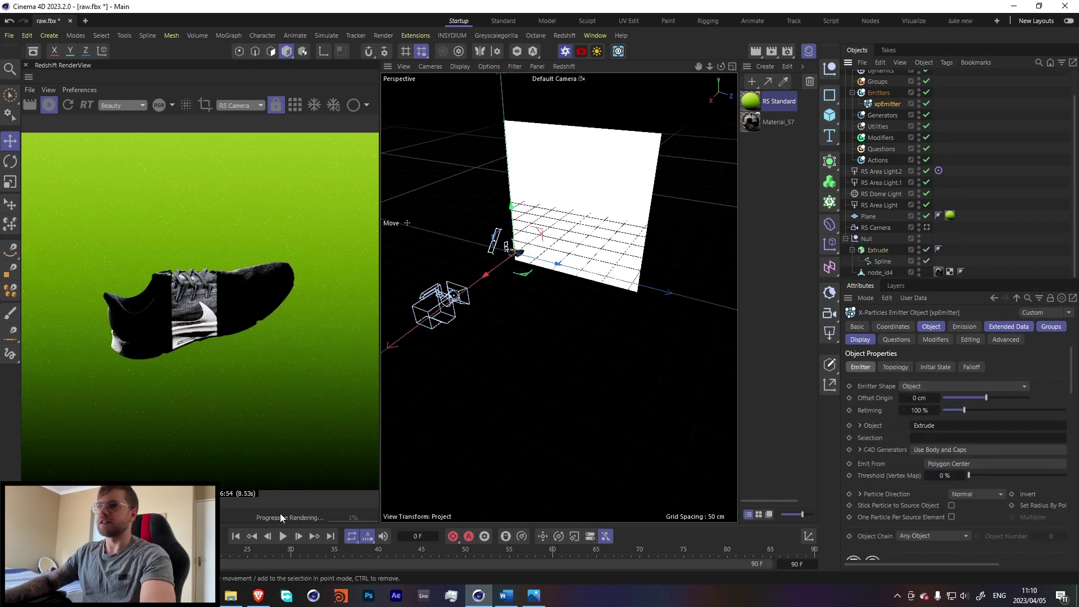
- Preview the particles, set the emitter's particle direction to Y- Axis and set it to emit from Polygon Area
left_click(289, 538)
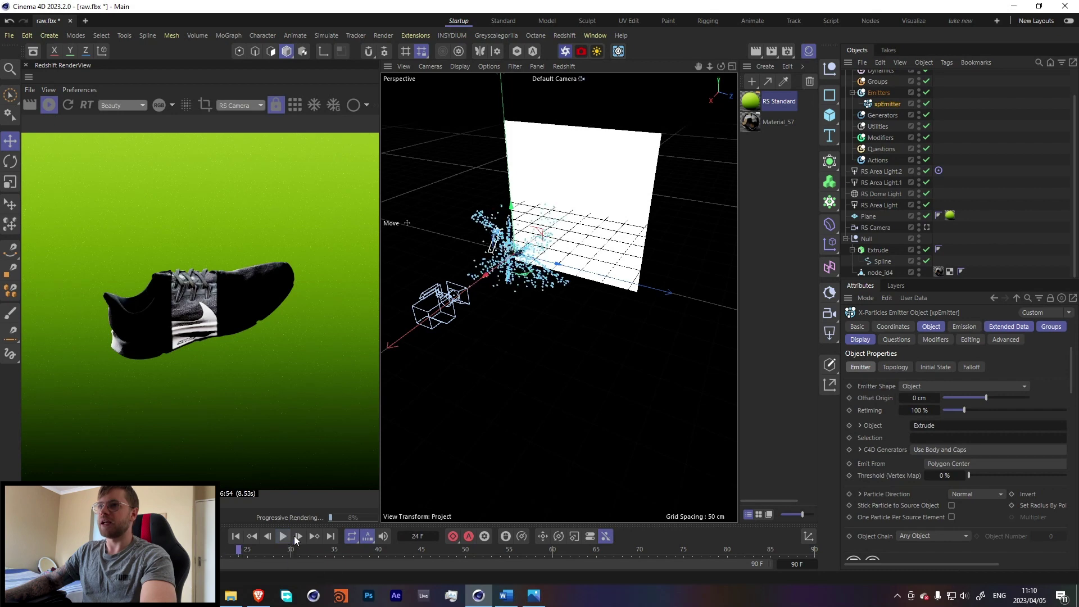
scroll(562, 239, "up", 3)
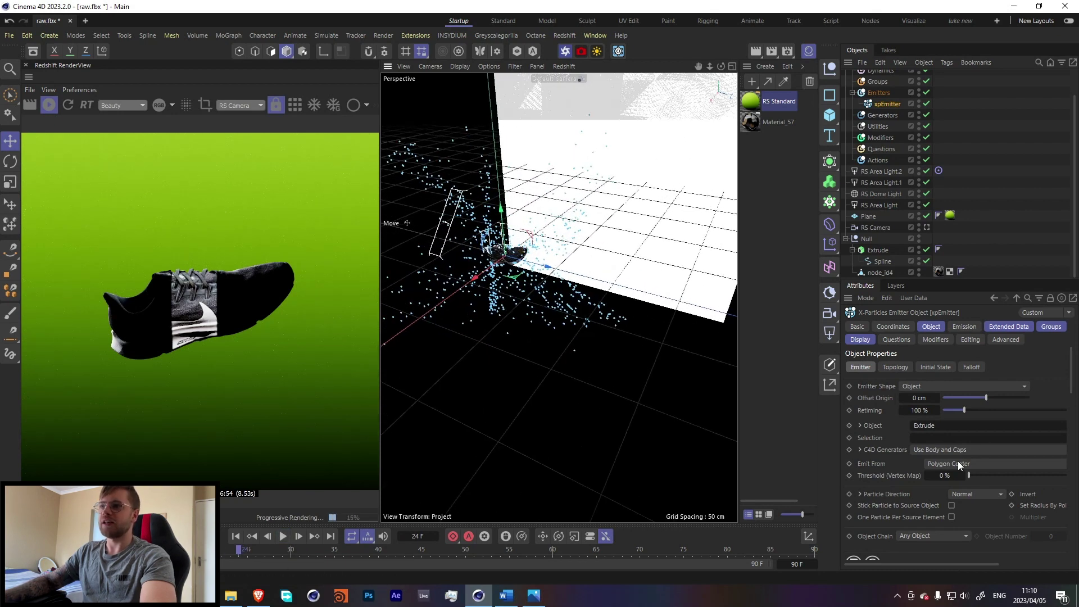
left_click(969, 493)
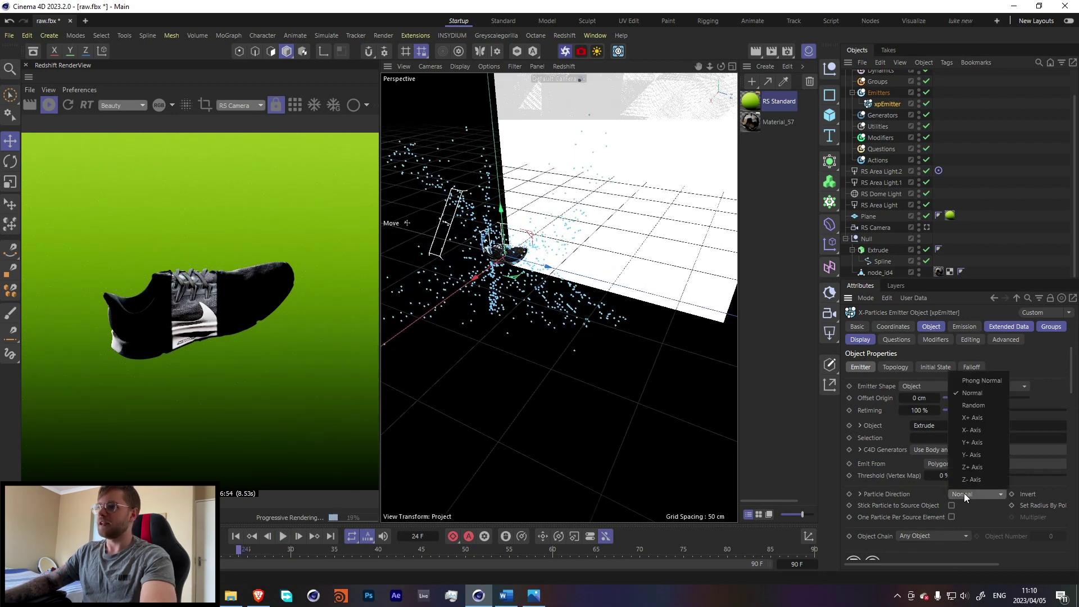
left_click(976, 454)
left_click(236, 537)
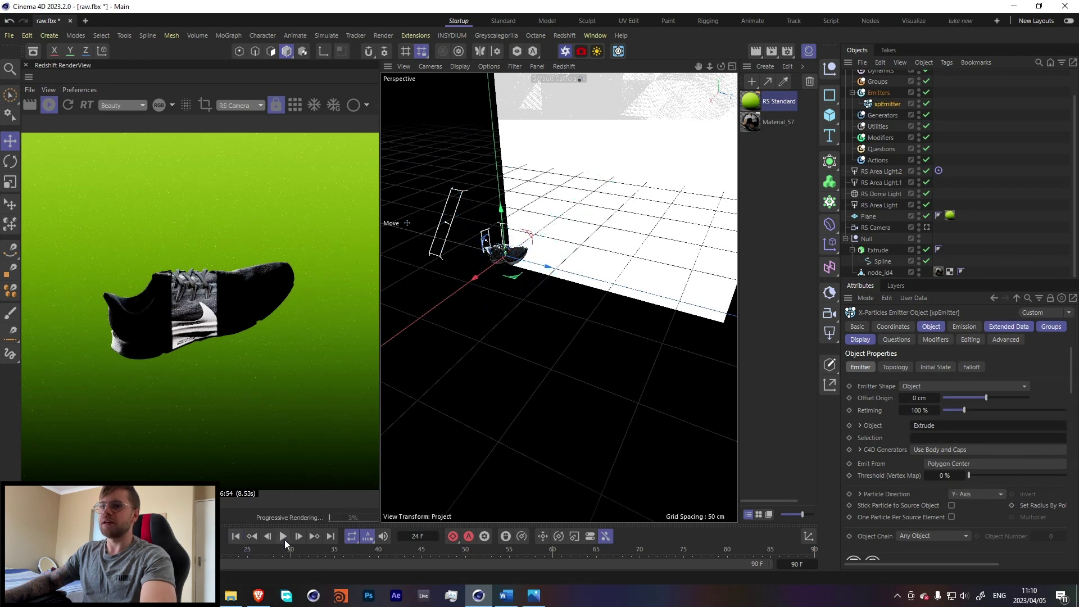
left_click(283, 536)
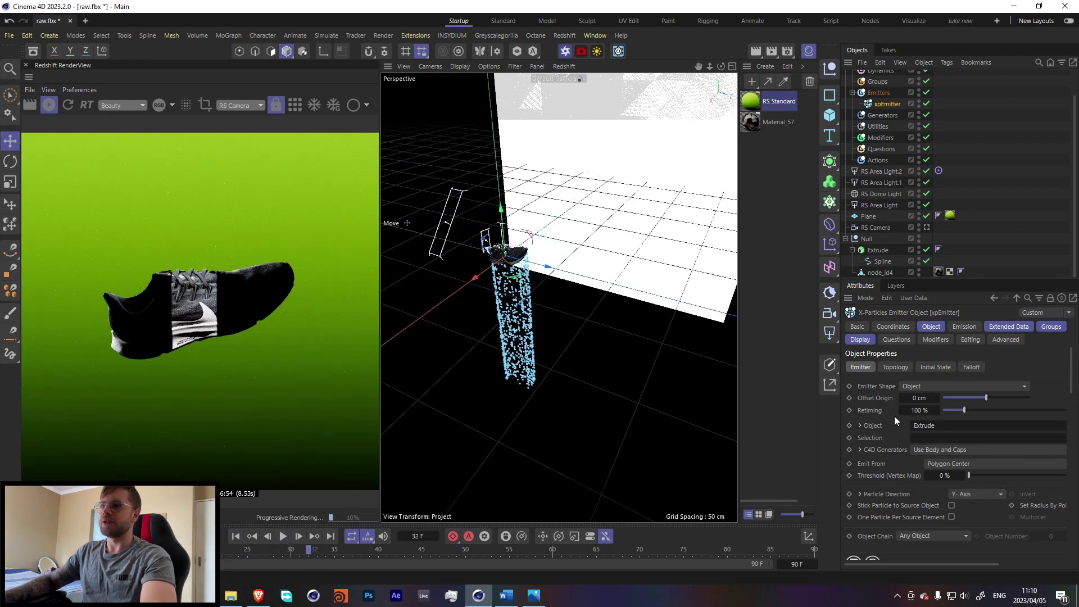
left_click(944, 466)
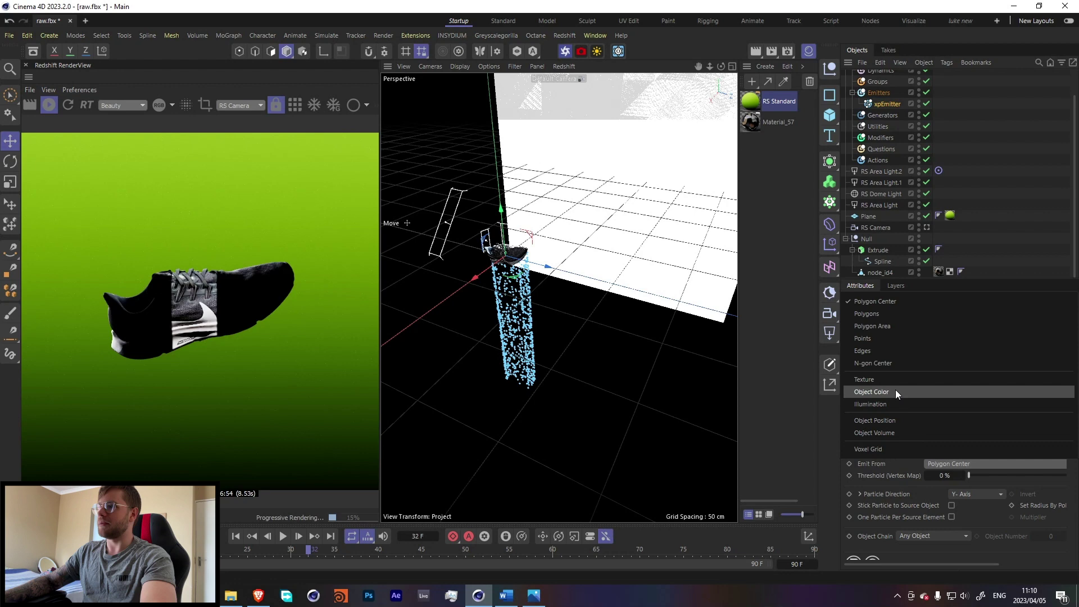
left_click(886, 326)
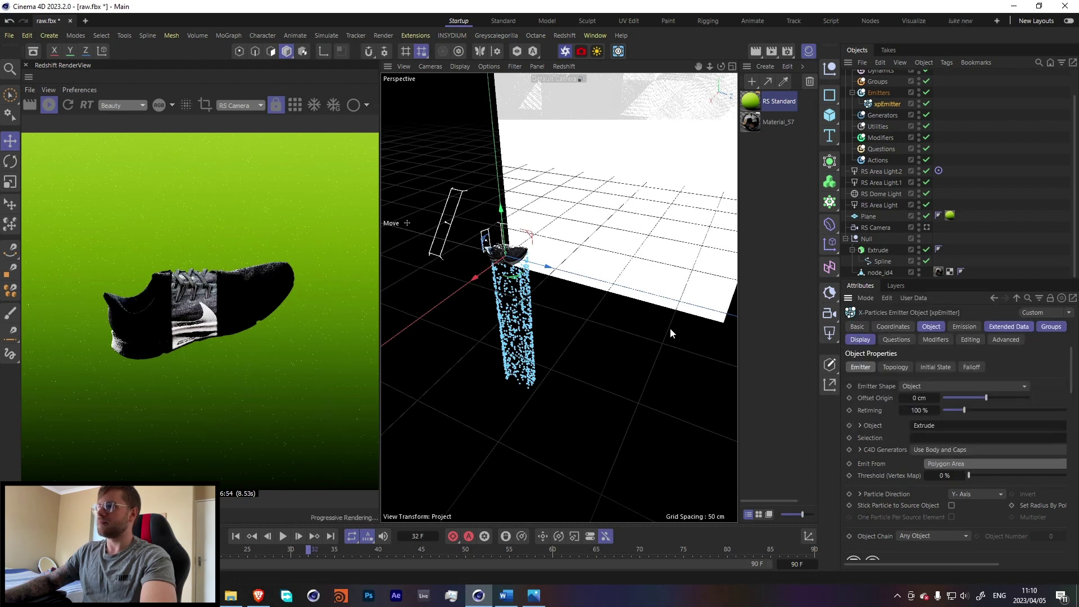
- Set the emitter's emission to Shot and preview the particles from the start of the timeline
left_click(959, 327)
left_click(921, 404)
left_click(923, 415)
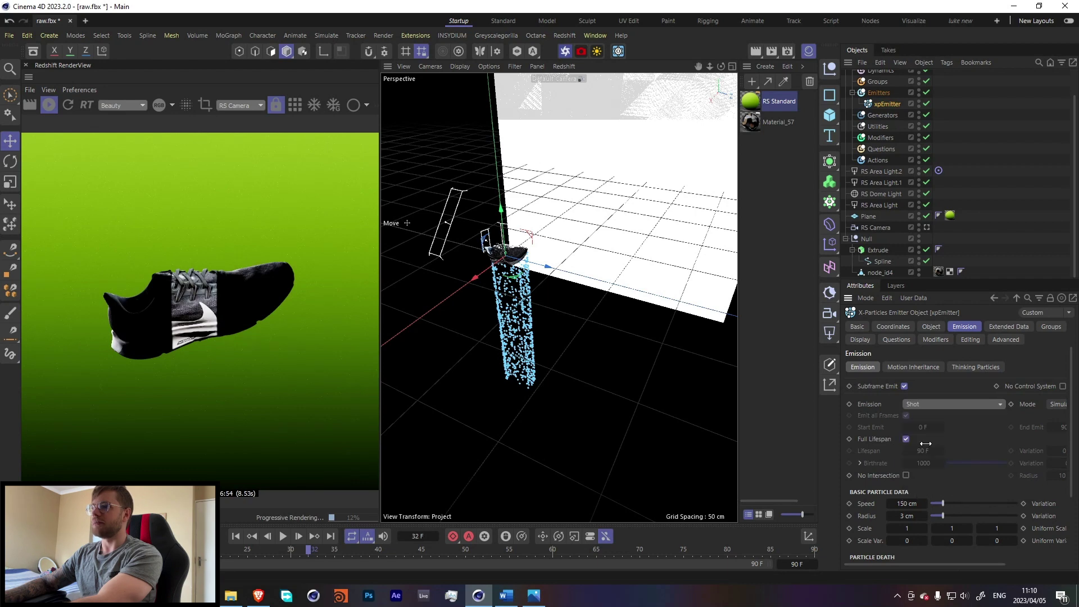
left_click(236, 536)
left_click(283, 536)
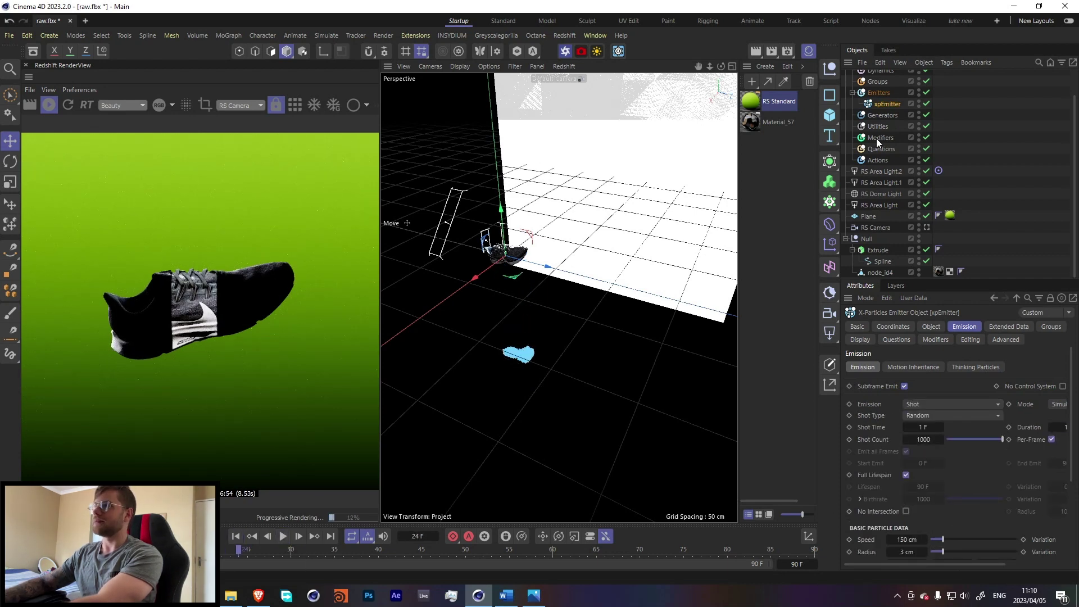
- Set the emitter's particle display color mode to Gradient (Random) and delete the gradient's middle blue knot
left_click(859, 339)
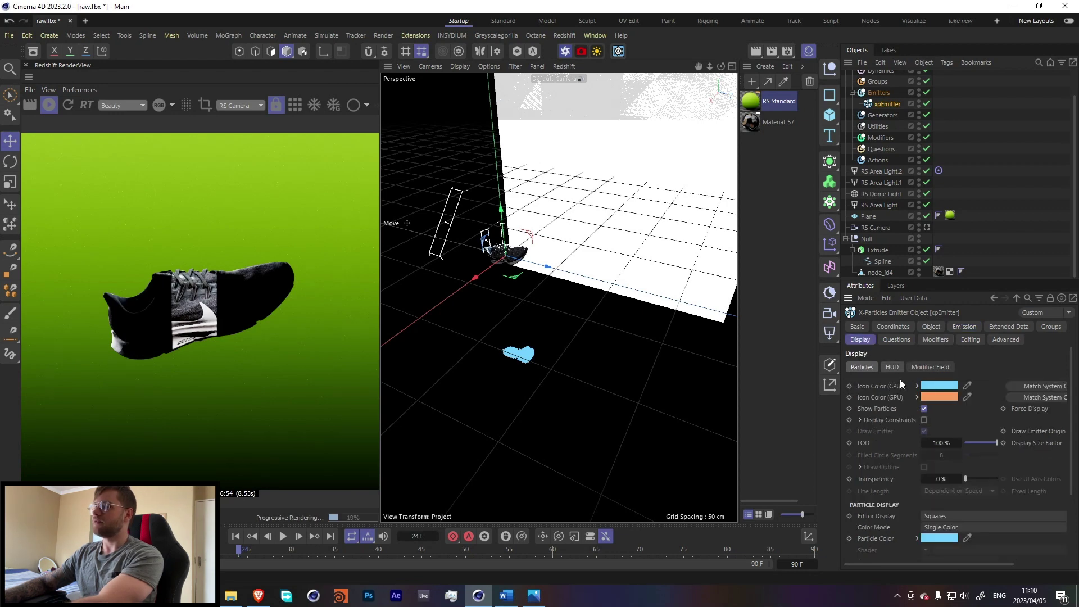
left_click(935, 526)
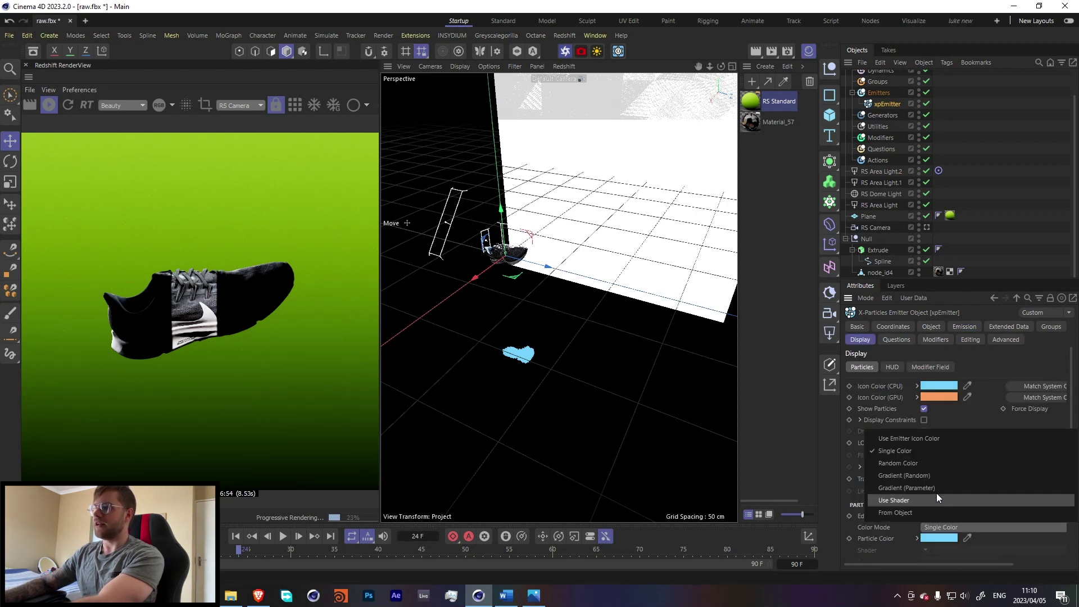
left_click(909, 476)
scroll(902, 503, "down", 3)
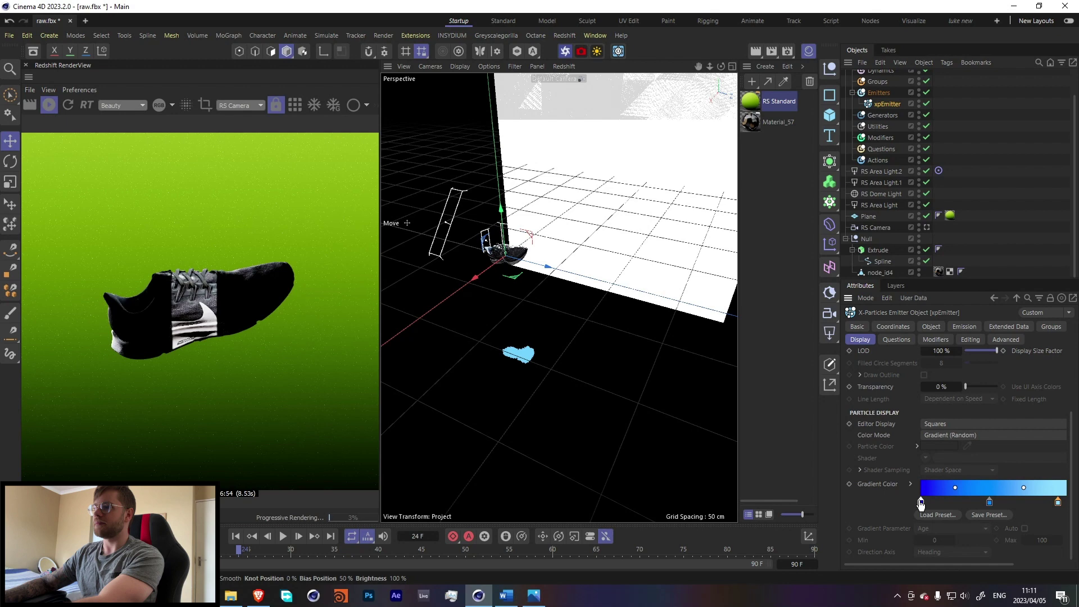
left_click(988, 502)
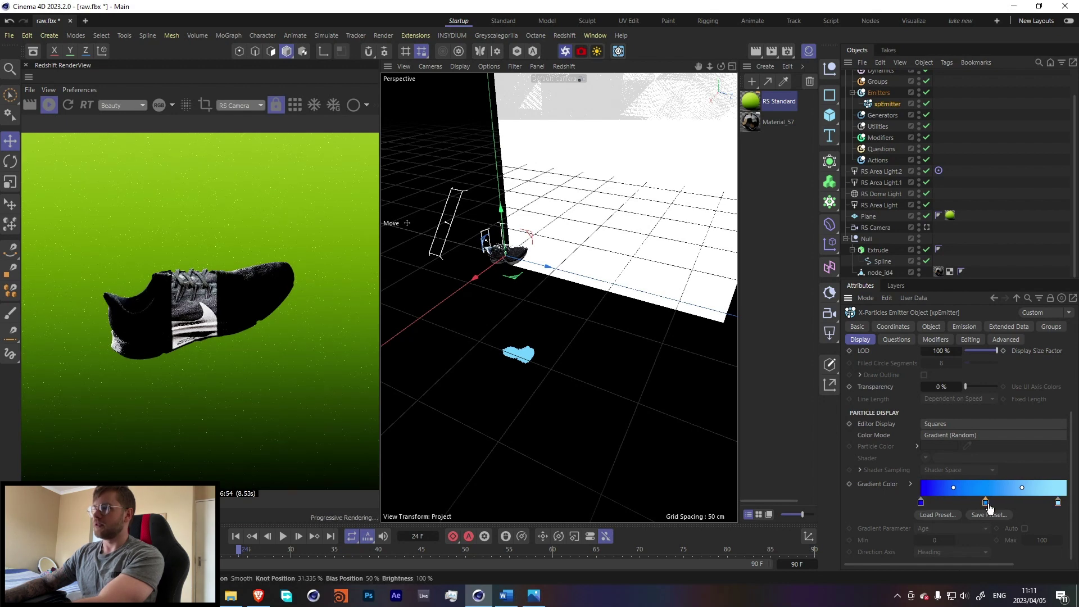
key("Delete")
- Change the first knot of the particle gradient to the copied bright green
double_click(920, 502)
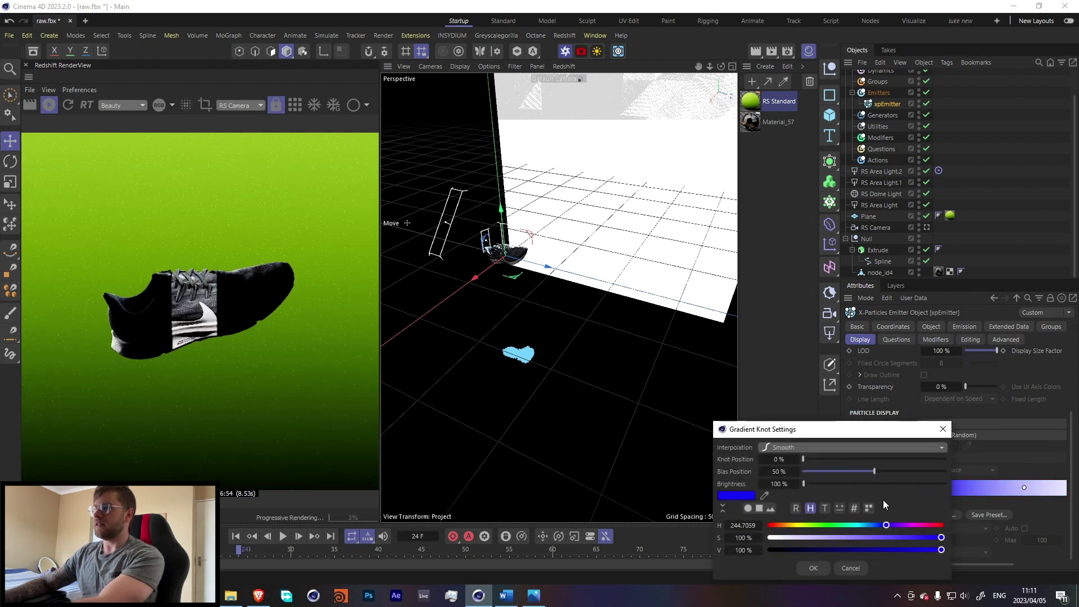
double_click(738, 526)
key("ctrl+v")
left_click(817, 544)
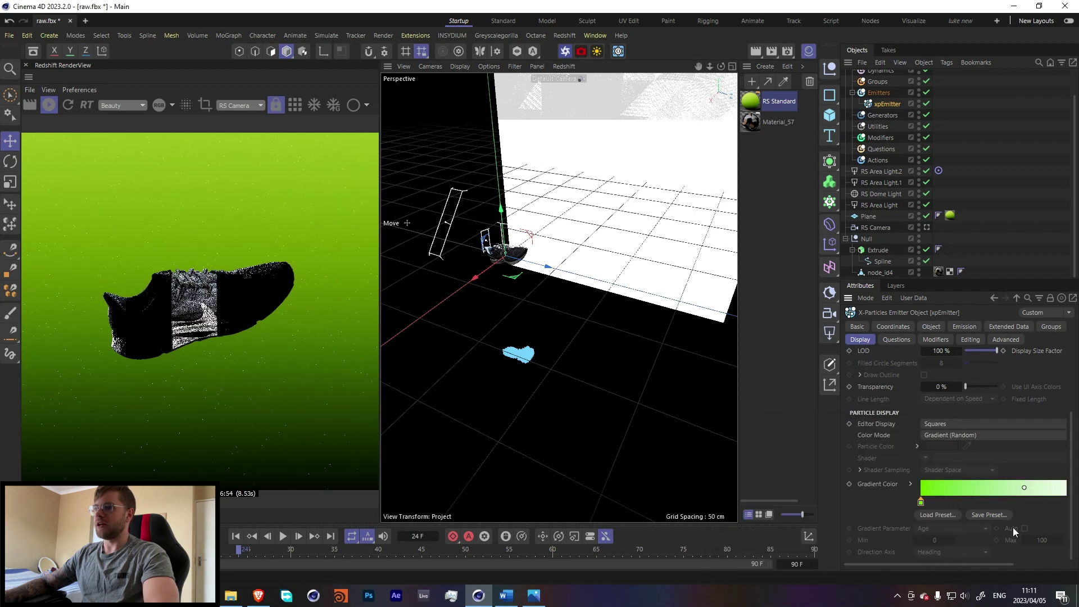
- Add a knot near the middle of the particle gradient, make it black and shift it toward the white end
left_click(1023, 502)
double_click(1024, 502)
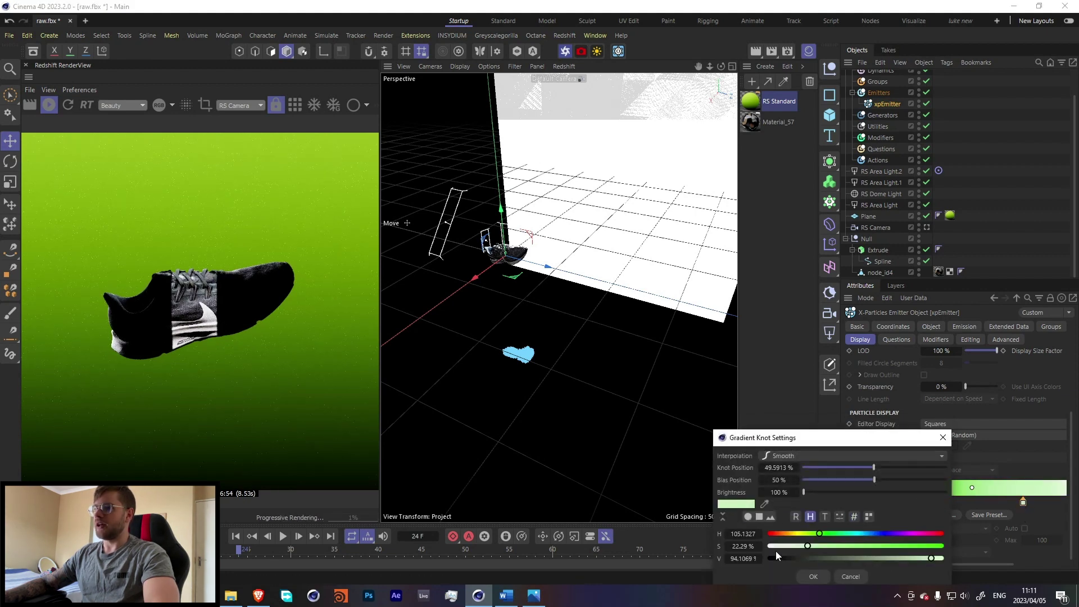
left_click_drag(776, 558, 765, 558)
left_click(820, 576)
left_click_drag(988, 564, 1043, 565)
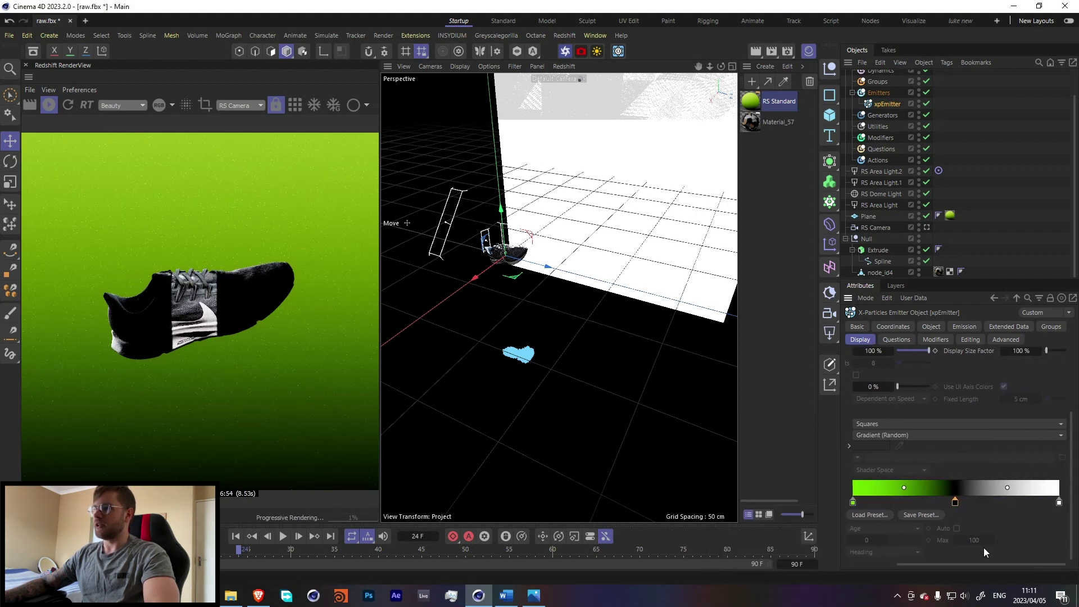
left_click_drag(981, 498, 1048, 505)
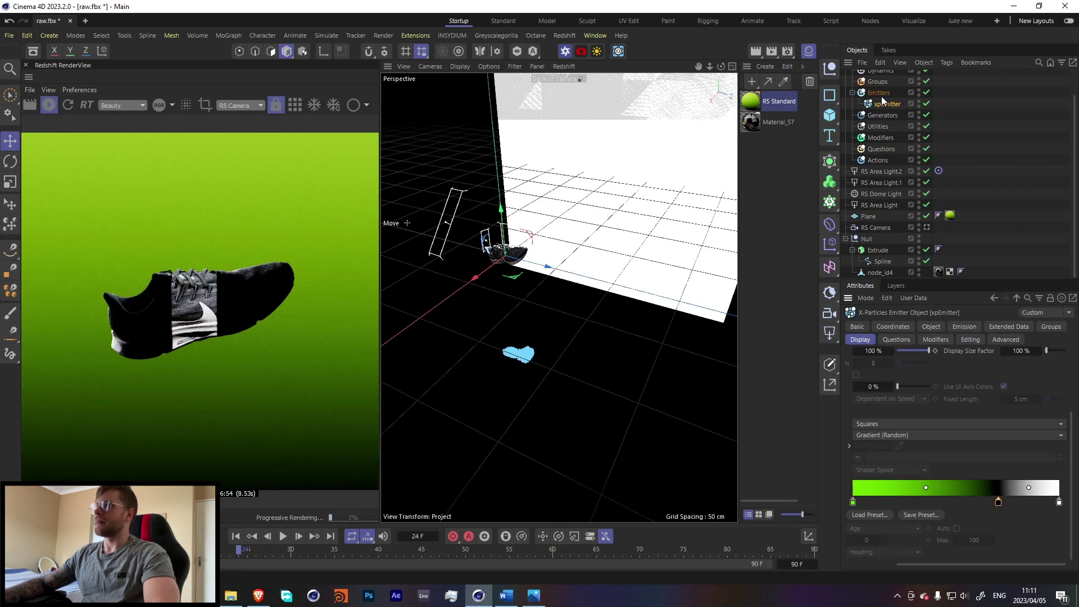
- Add an xpTrail generator, assign xpEmitter as its emitter and preview the trails from the start of the timeline
left_click(881, 116)
left_click(1067, 380)
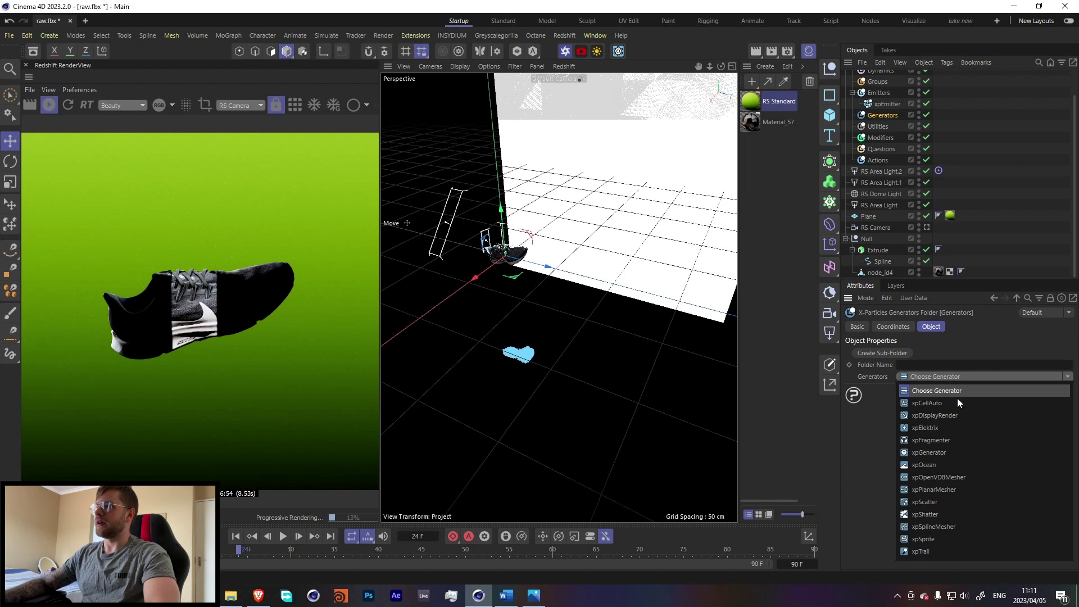
left_click(919, 551)
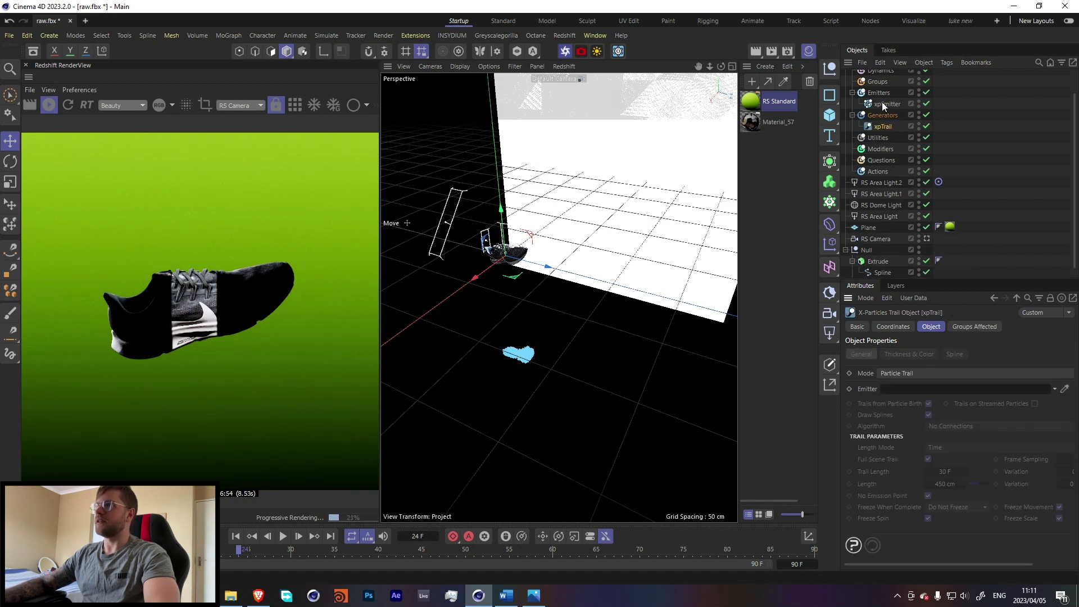
left_click(235, 536)
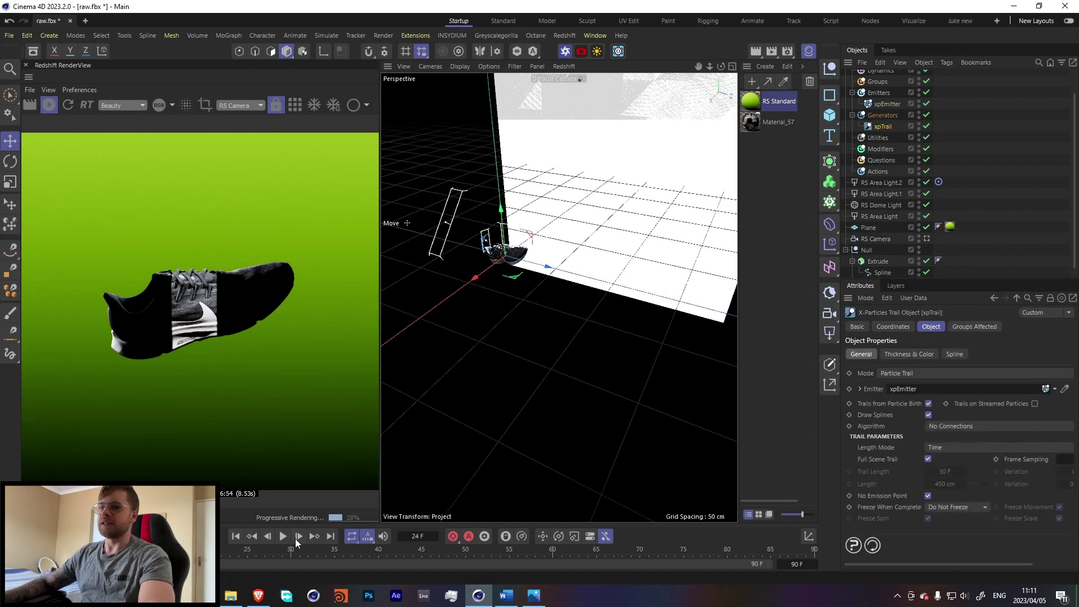
left_click(283, 536)
left_click(283, 536)
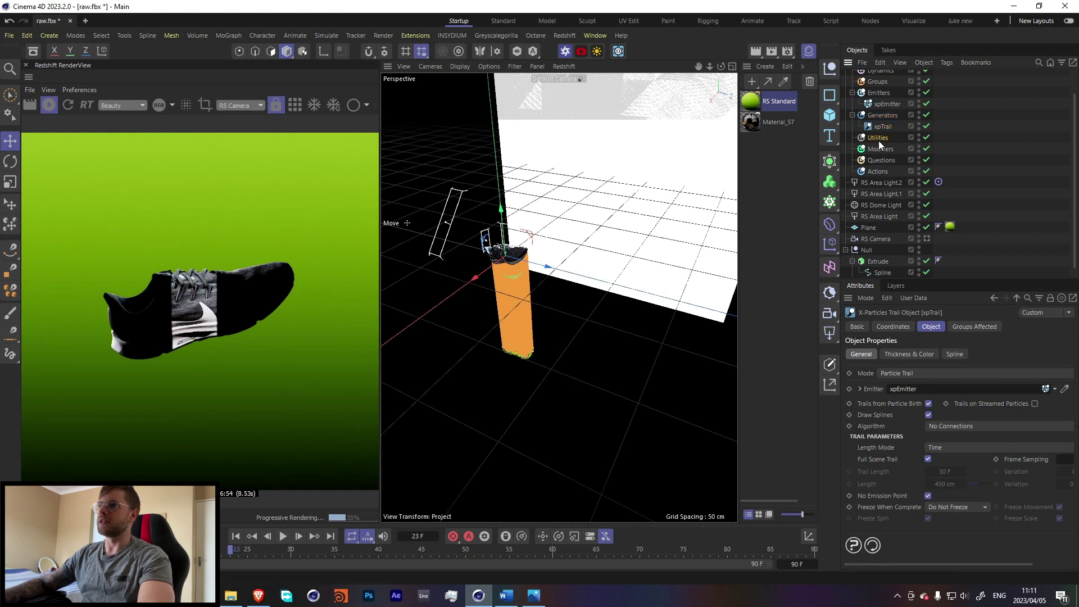
- Add an xpWind modifier, move it away to one side of the shoe, orient it toward the trails and preview the effect
left_click(880, 148)
left_click(1068, 387)
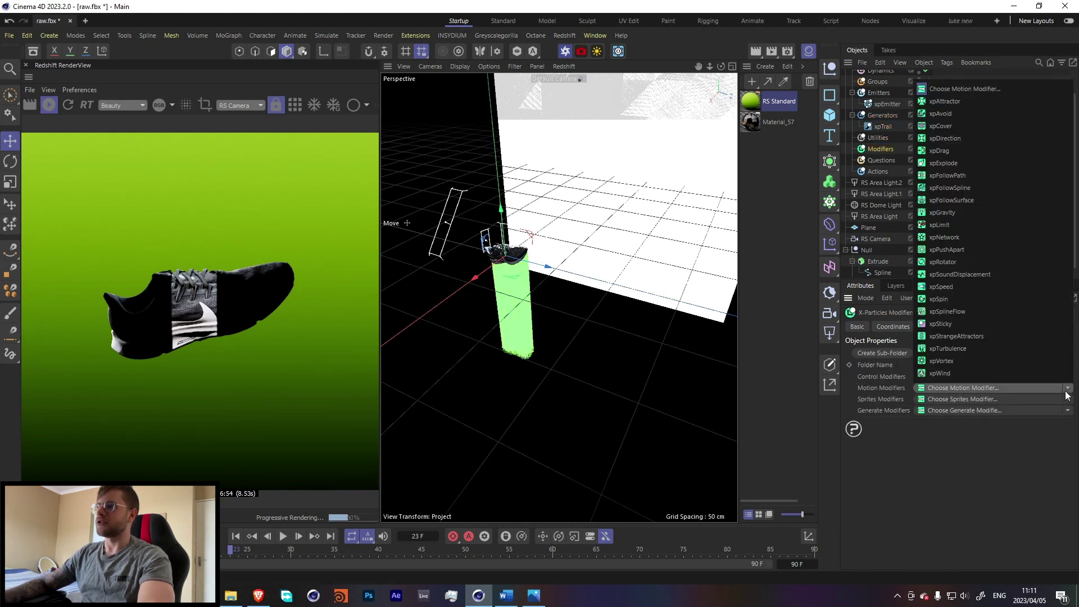
left_click(957, 375)
left_click_drag(530, 258, 424, 280)
key("r")
key("e")
left_click(236, 535)
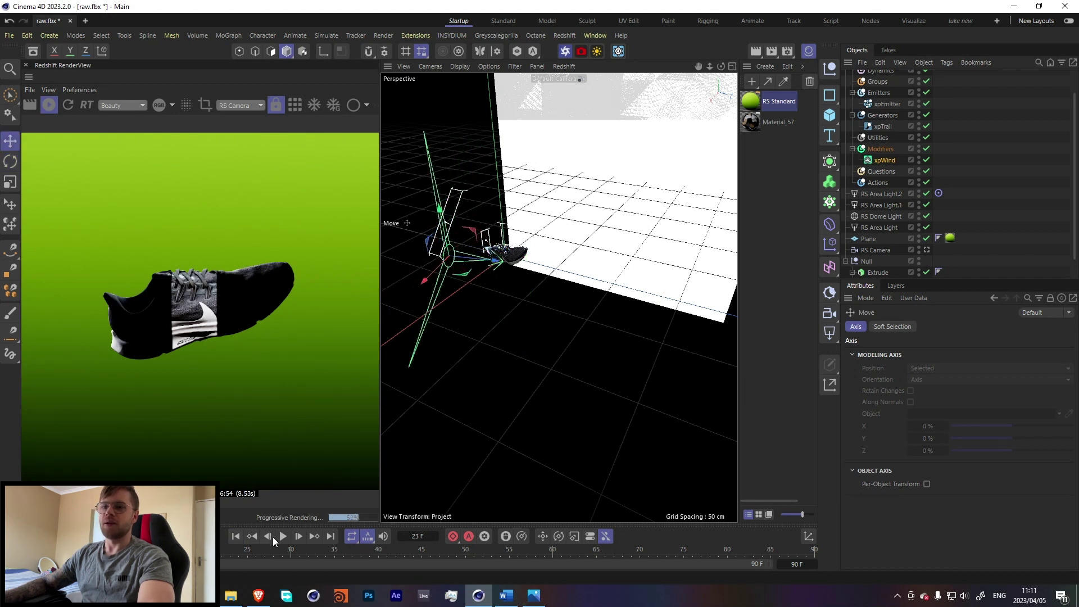
left_click(283, 536)
- View the scene through the RS Camera and set the xpWind modifier's wind strength to 300 cm
scroll(905, 225, "down", 2)
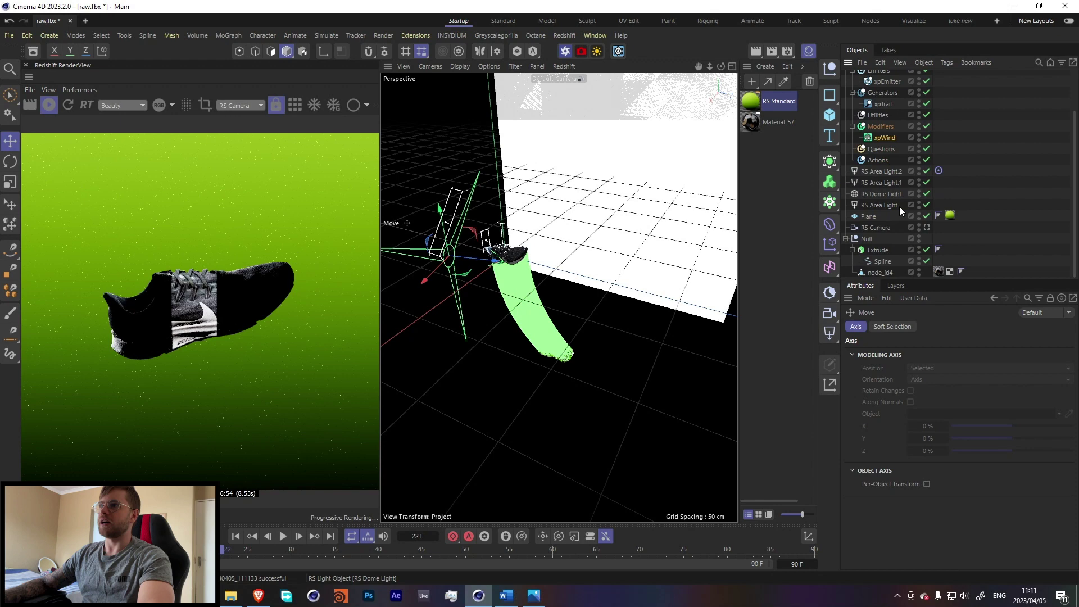
left_click(926, 228)
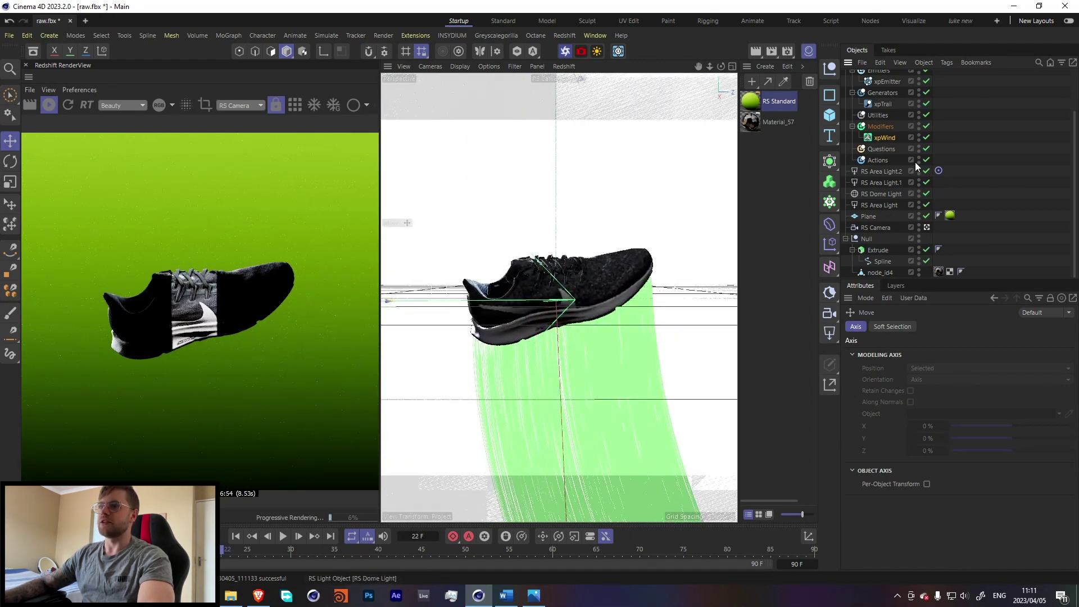
left_click(899, 138)
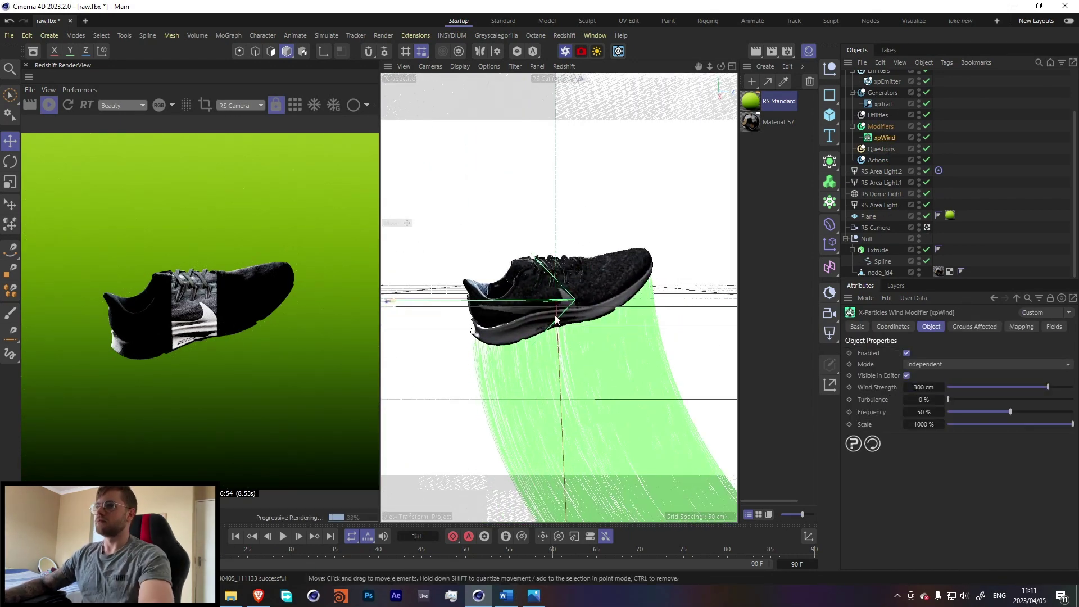
- Try rotating the Null that holds the shoe and its outline, checking the trails outside the camera view
middle_click(513, 332)
key("r")
middle_click(513, 270)
left_click(867, 238)
left_click(239, 537)
left_click(926, 228)
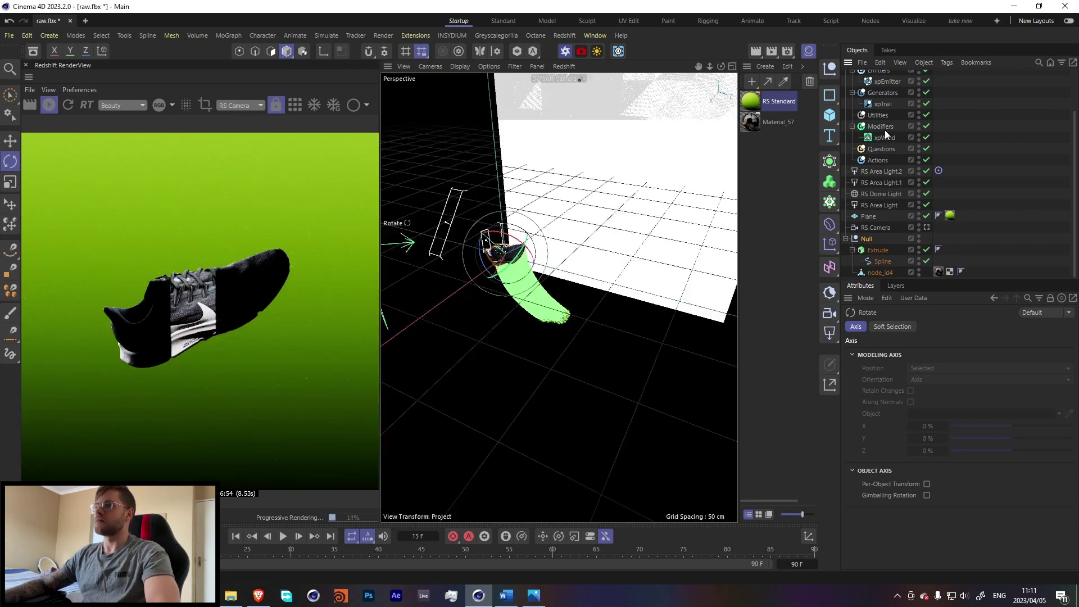
scroll(885, 135, "up", 2)
left_click(884, 188)
scroll(560, 298, "down", 3)
left_click_drag(559, 298, 585, 309, "alt")
key("e")
scroll(888, 186, "down", 2)
left_click(926, 227)
- Set the xpWind modifier's wind strength to 1000 cm and preview how the trails bend
left_click(887, 82)
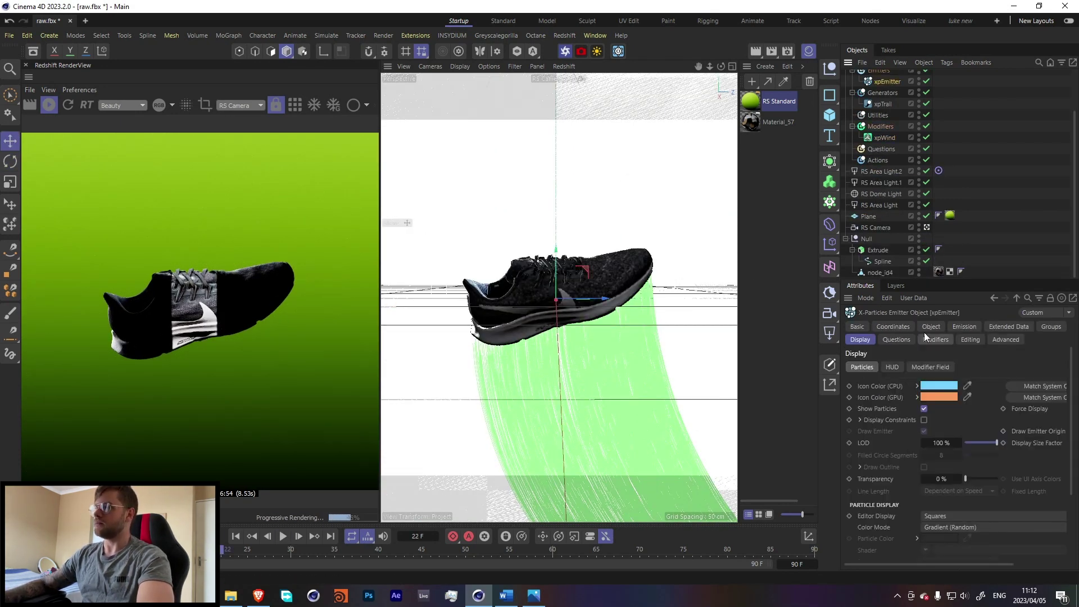
left_click(929, 327)
left_click(885, 138)
left_click(924, 387)
type("1000")
key("Return")
key("F8")
key("F8")
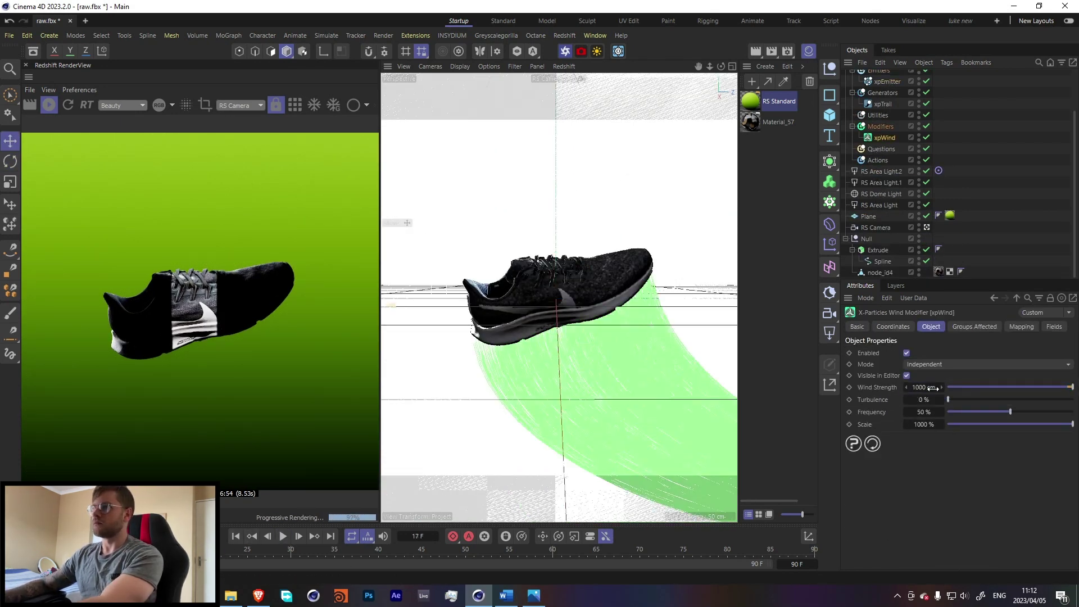
left_click(929, 387)
type("700")
key("Return")
key("Return")
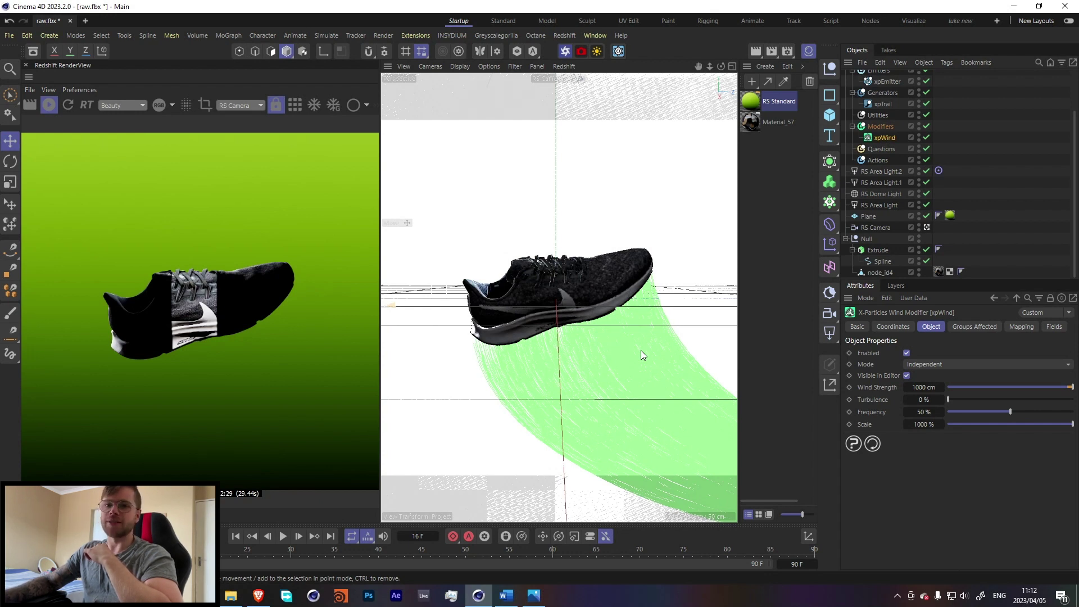
- Add an RS Object render tag to xpTrail, set its curve mode to Capsules and its thickness to 0.5
right_click(883, 106)
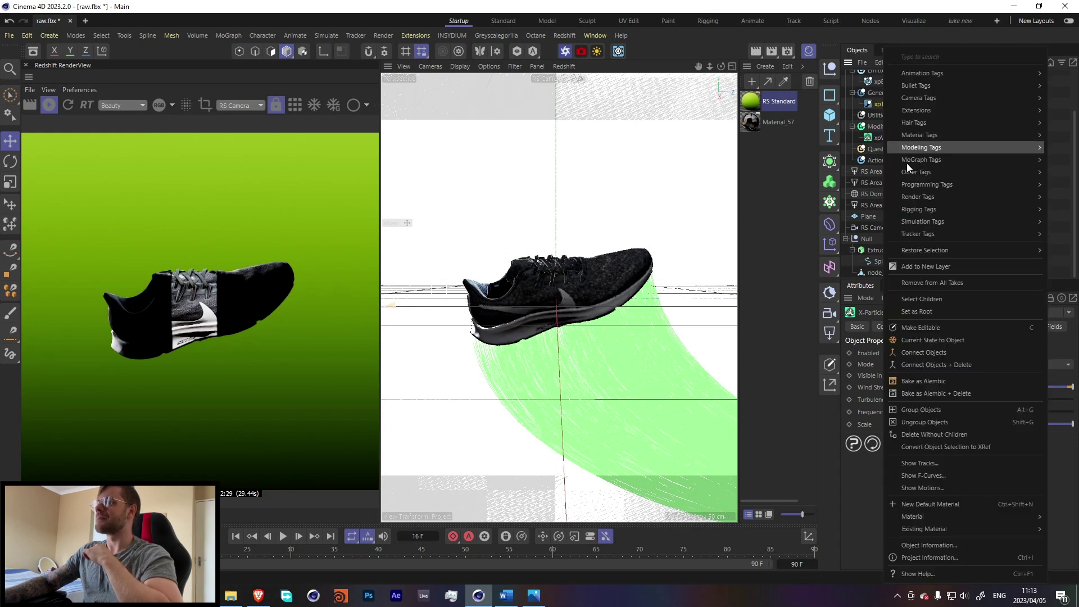
mouse_move(916, 194)
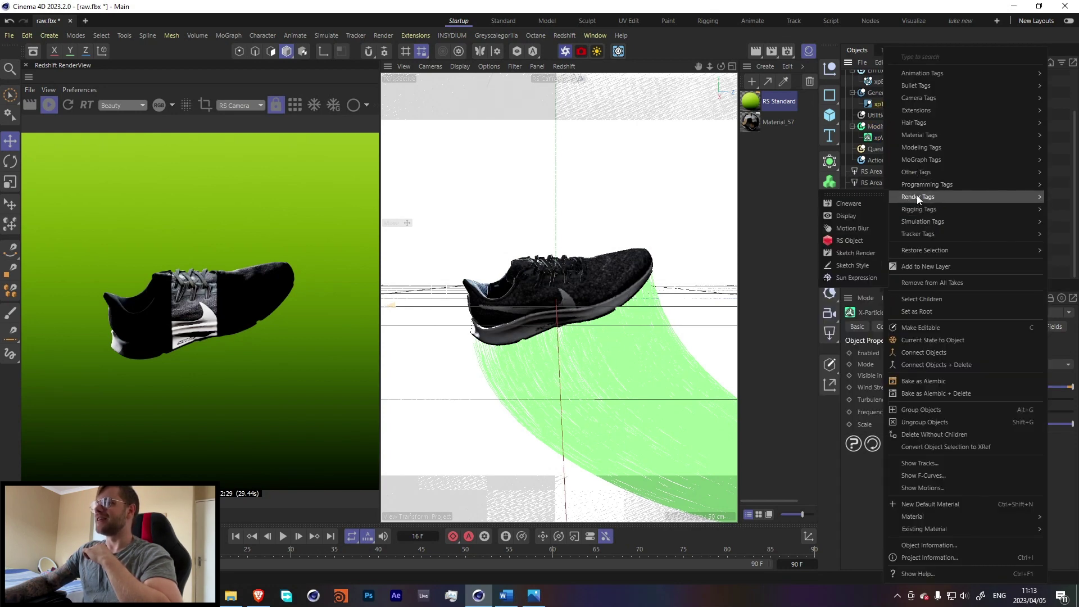
left_click(847, 241)
left_click(942, 365)
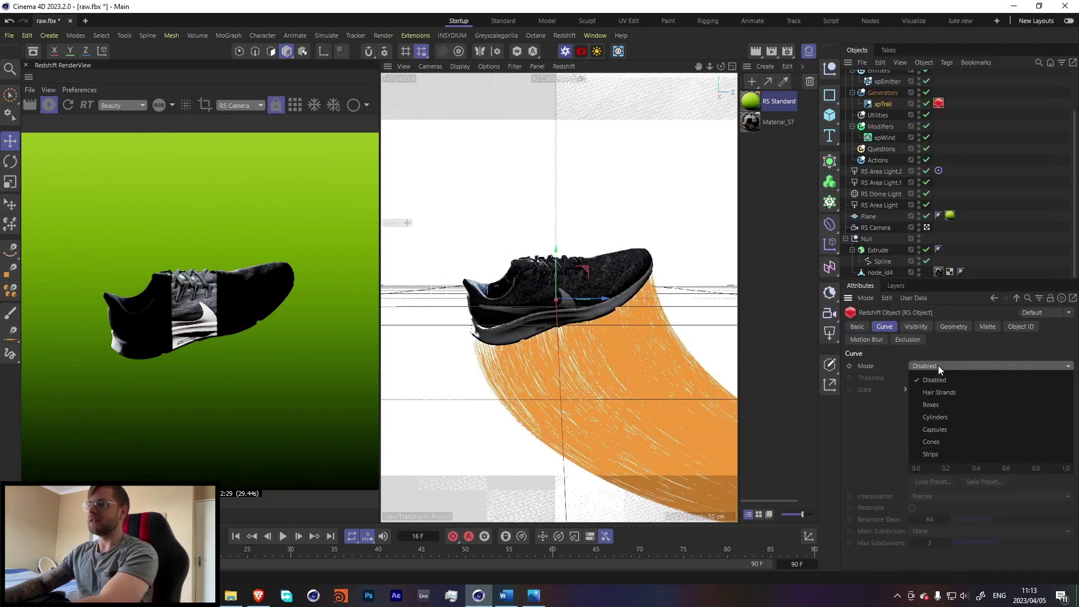
left_click(936, 429)
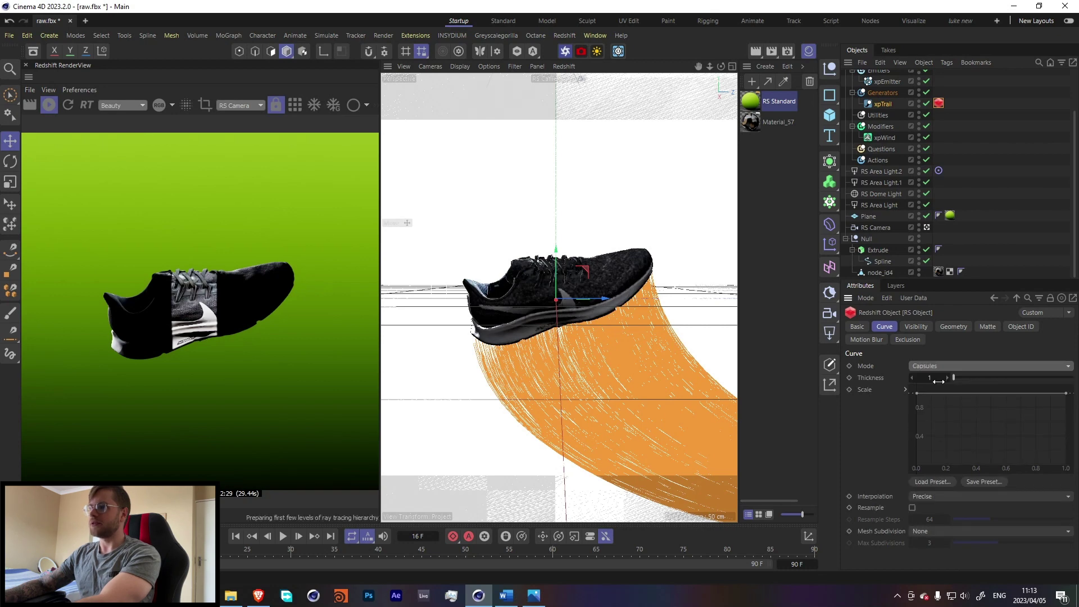
left_click(942, 378)
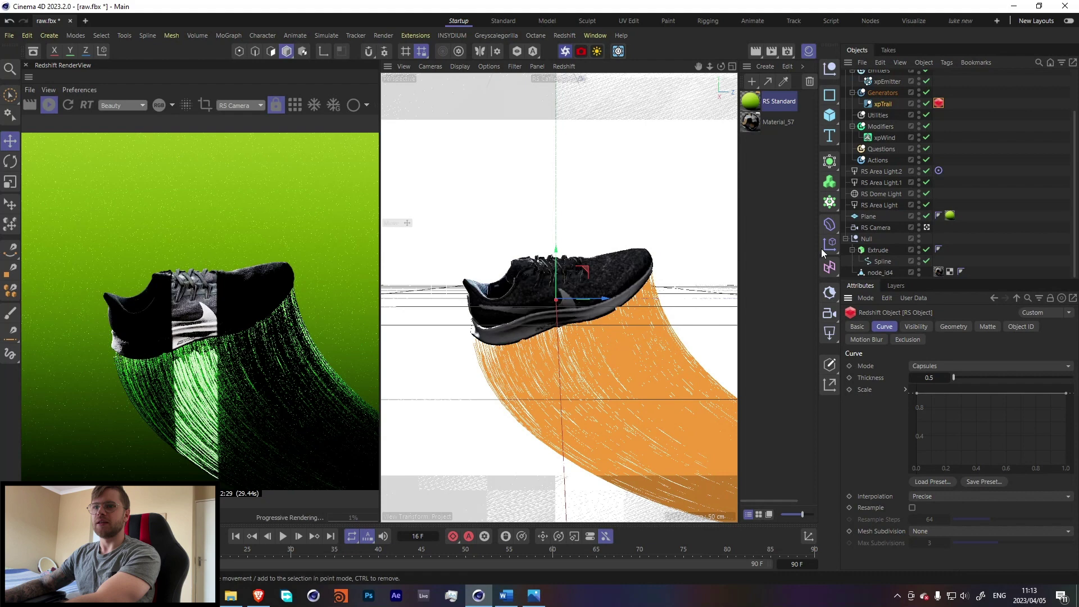
- Create a new Redshift Standard material and apply it to xpTrail
left_click(771, 68)
mouse_move(791, 124)
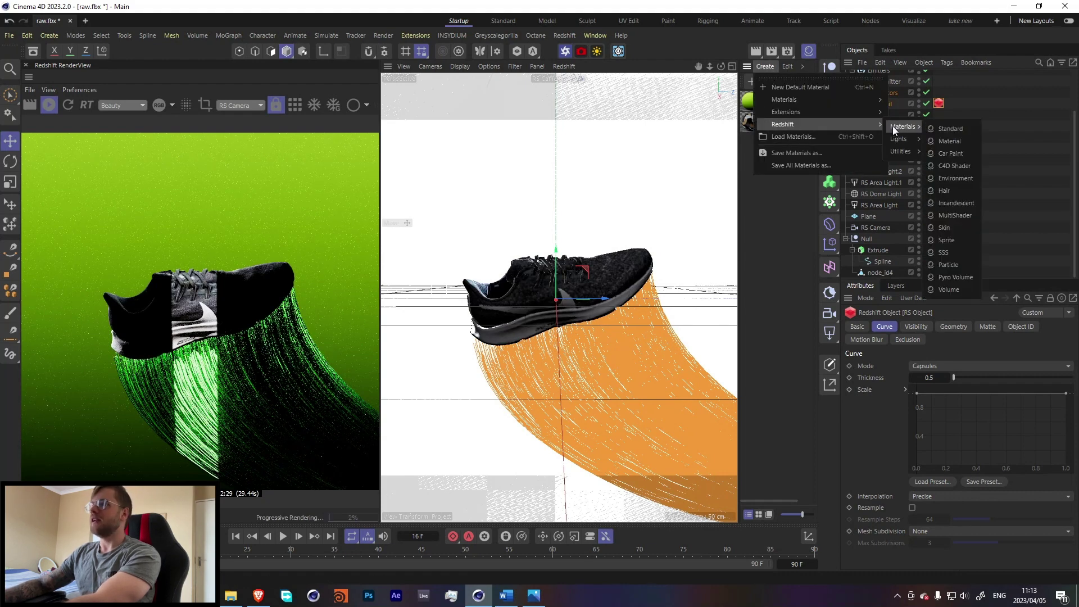
left_click(947, 127)
left_click_drag(748, 105, 891, 105)
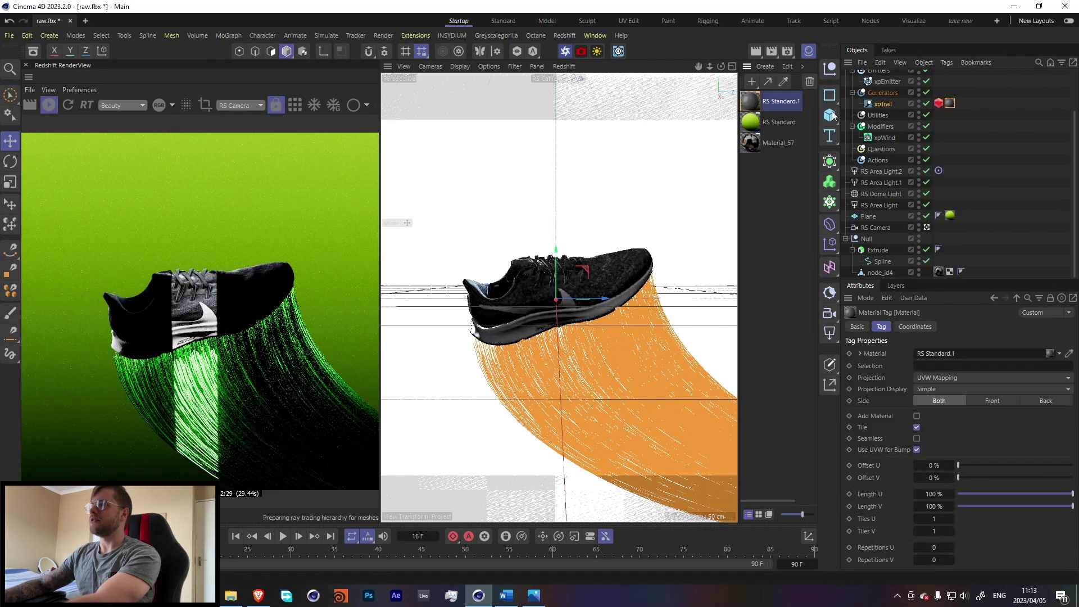
- Add a Vertex Attribute node to the trail material and connect its Out Color to the RS Standard base Color
double_click(743, 100)
left_click(411, 125)
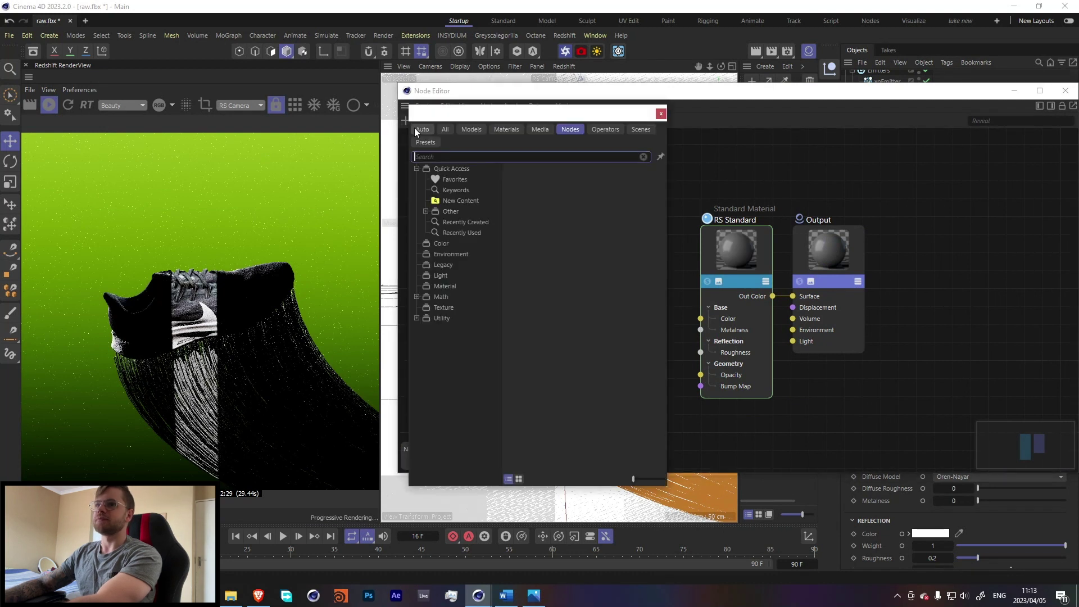
type("ver")
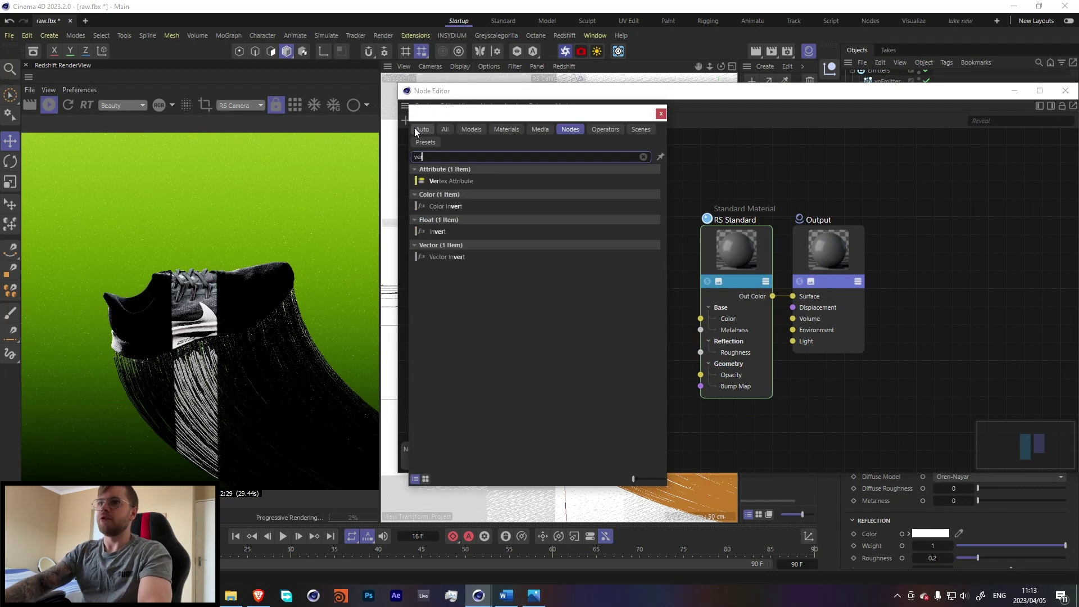
left_click_drag(472, 180, 478, 269)
left_click(660, 113)
left_click_drag(522, 304, 540, 316)
left_click_drag(703, 321, 701, 319)
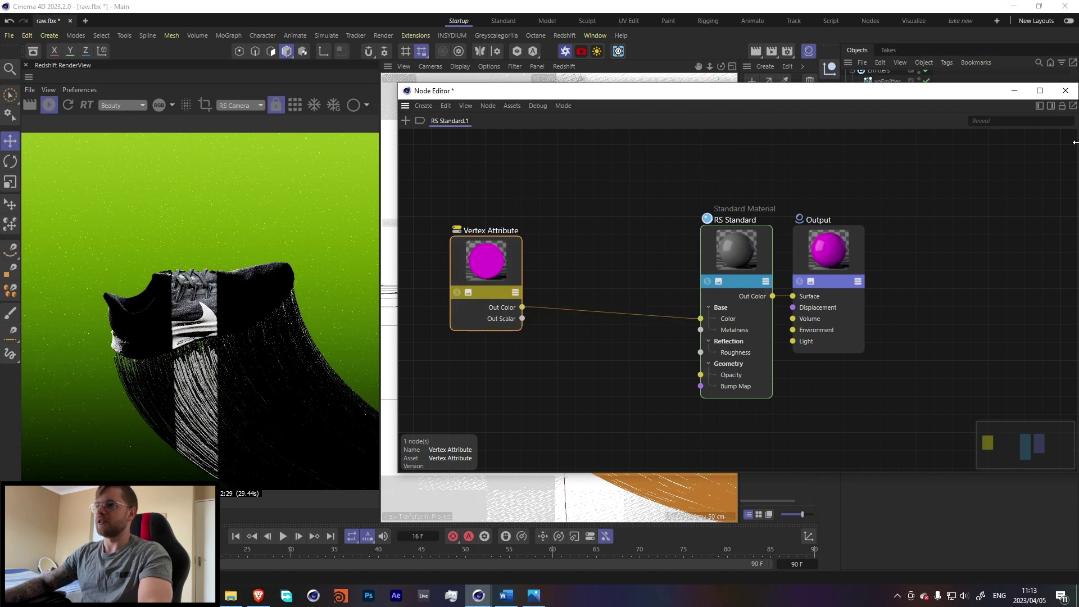
- Set the trail material's Vertex Attribute to the Curve Color (Polygon Curves Only) preset and close the node editor
left_click(1050, 106)
left_click(1052, 244)
mouse_move(1040, 251)
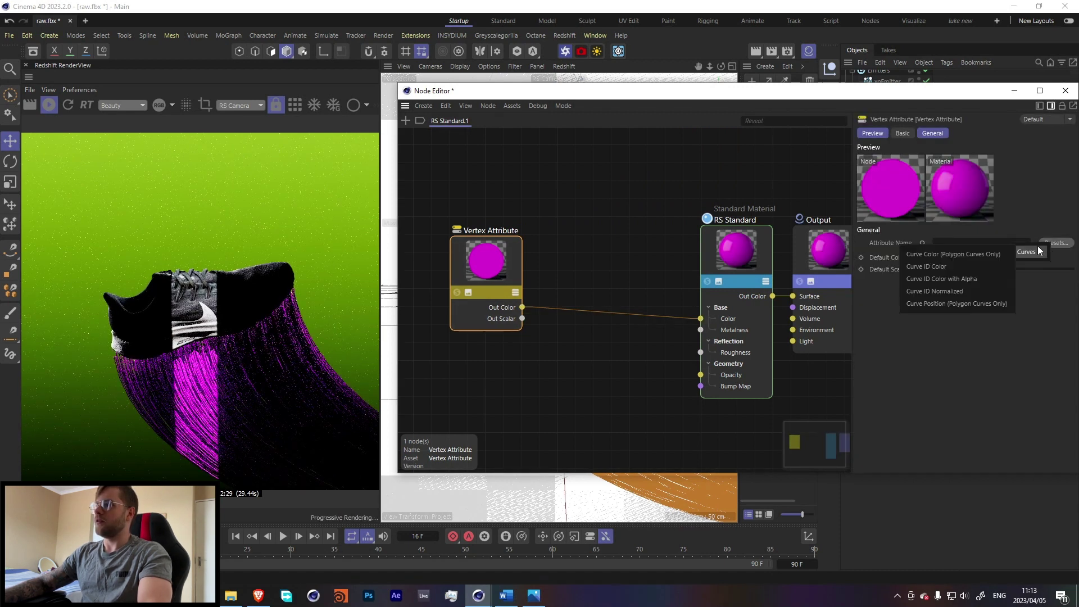
left_click(973, 254)
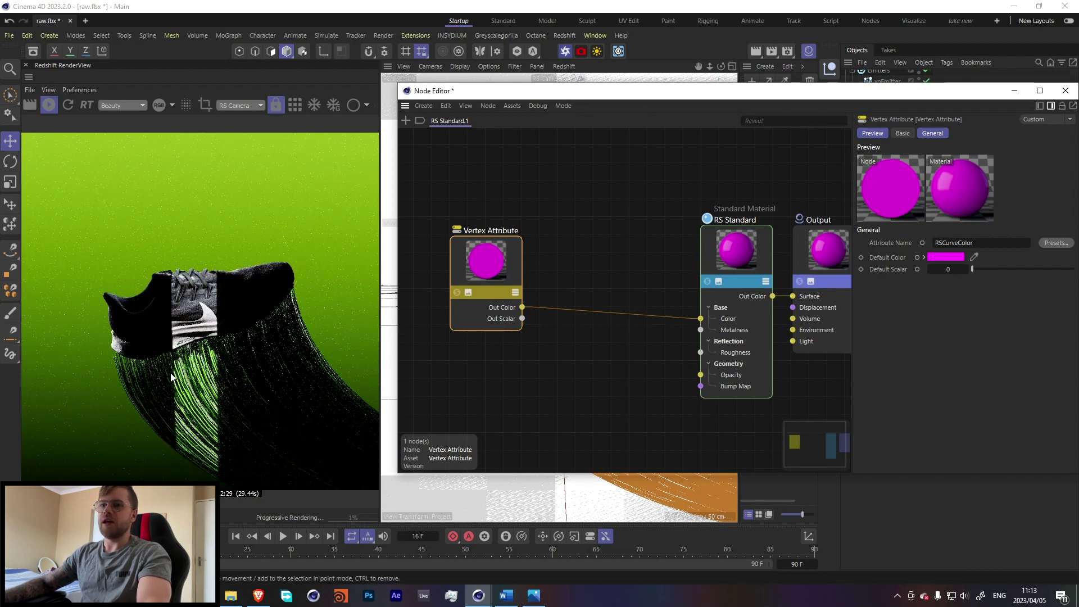
left_click(1063, 91)
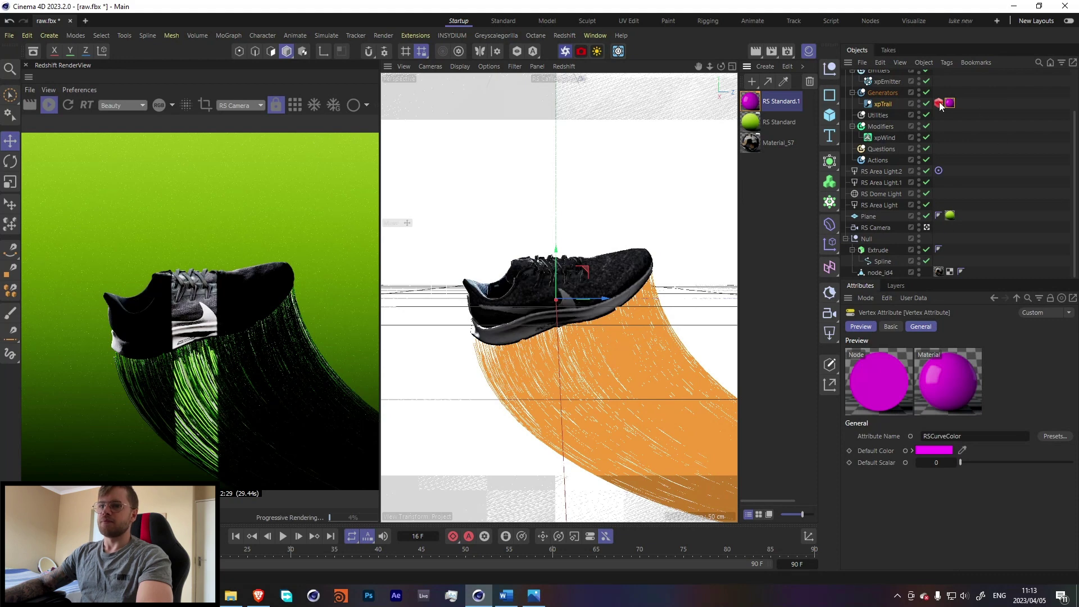
- Raise xpEmitter's shot count to 2000 and replay the simulation from the start to frame 13
scroll(888, 143, "up", 3)
left_click(887, 132)
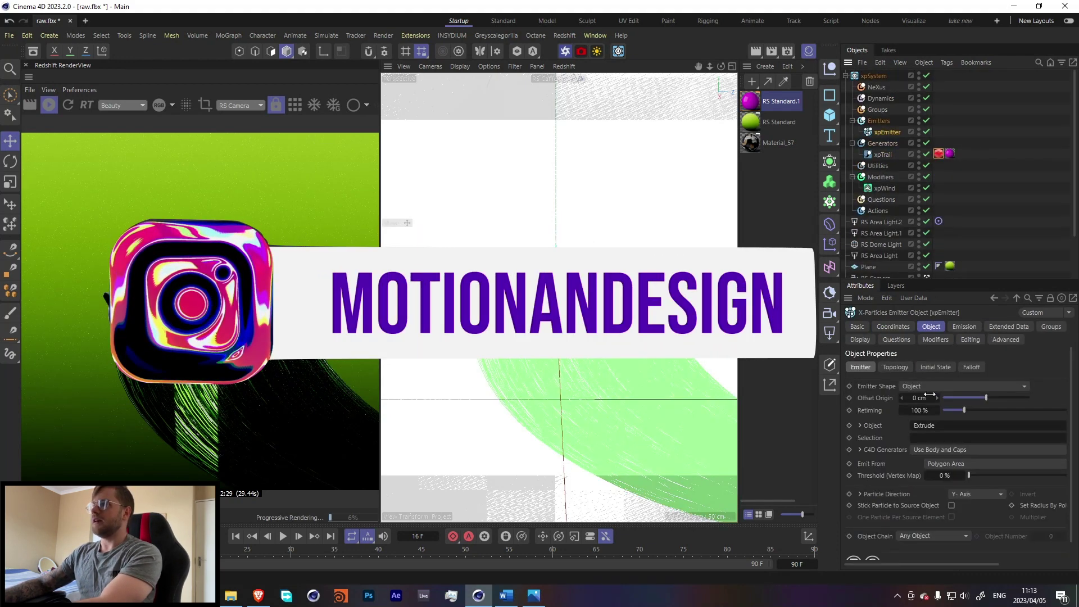
left_click(964, 326)
left_click(918, 440)
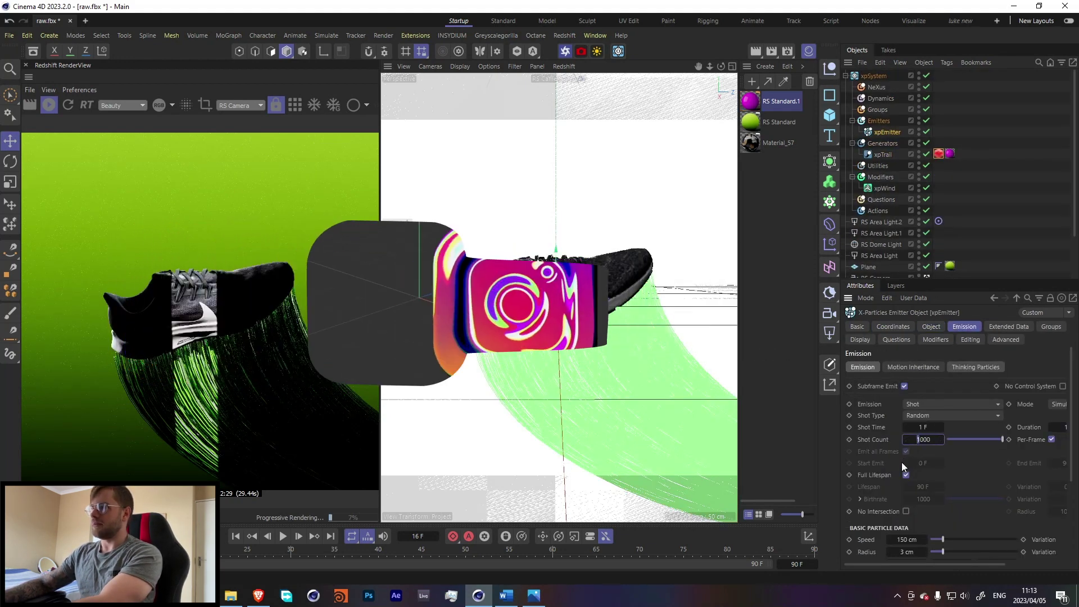
left_click(236, 536)
left_click(283, 535)
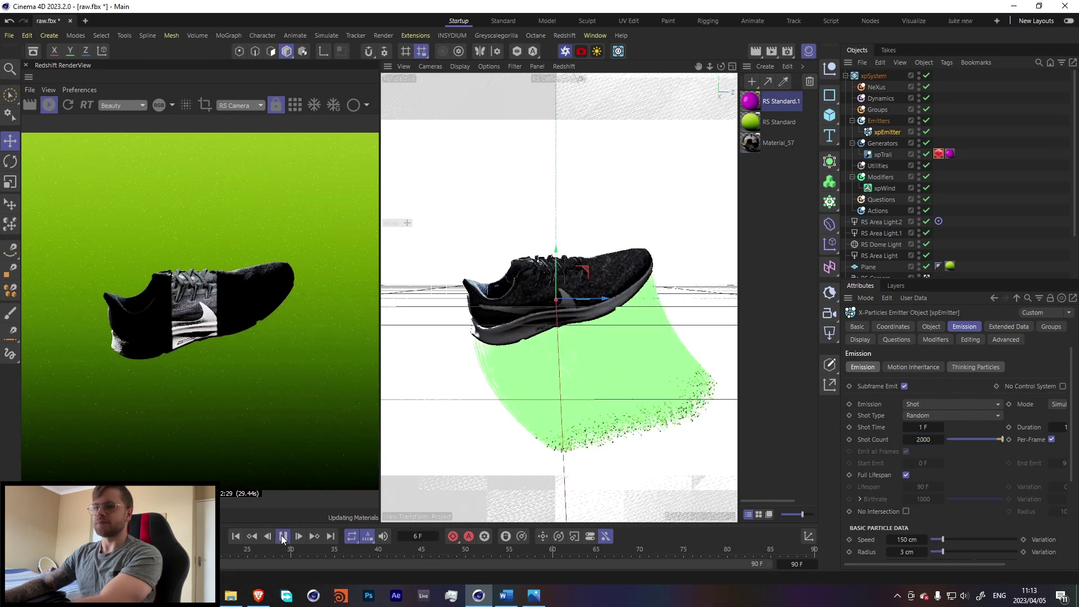
left_click(284, 536)
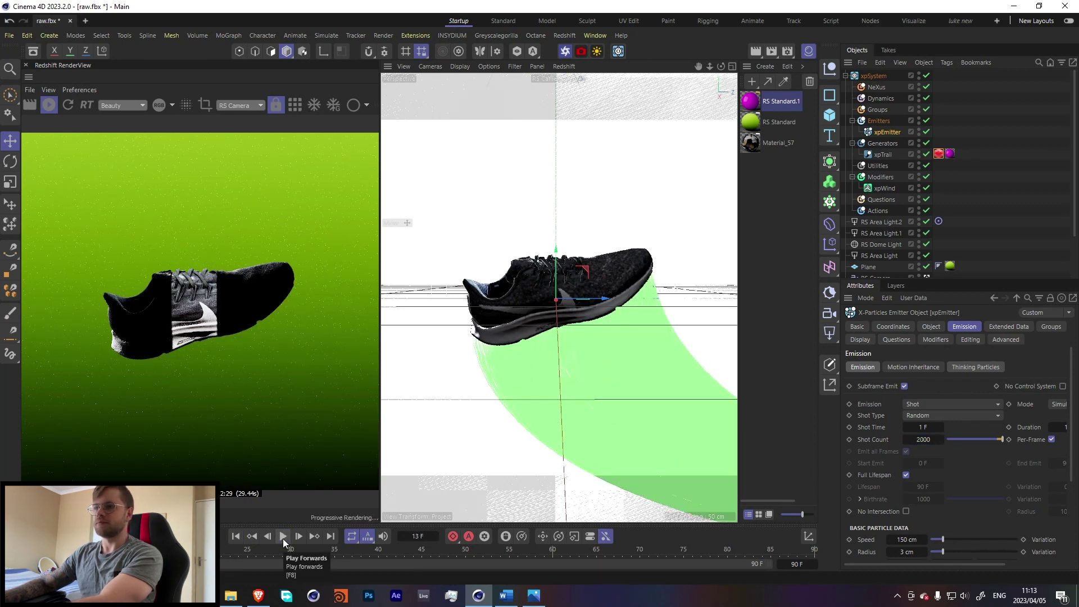
- Set the spread of RS Area Light.2 to 0.03 in its shape settings
left_click(846, 75)
left_click(888, 89)
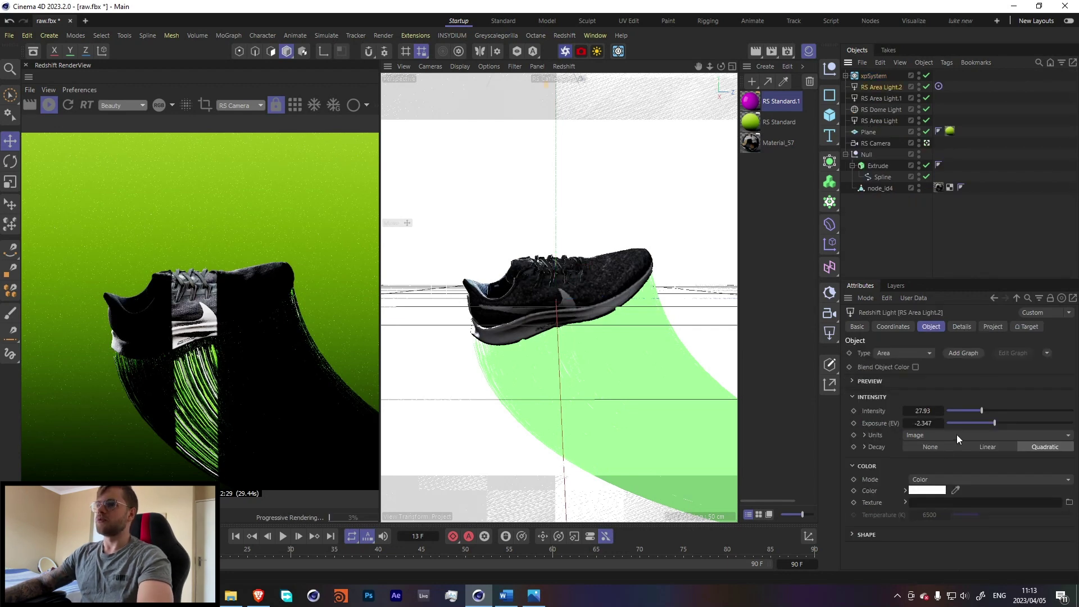
left_click(853, 534)
scroll(887, 505, "down", 2)
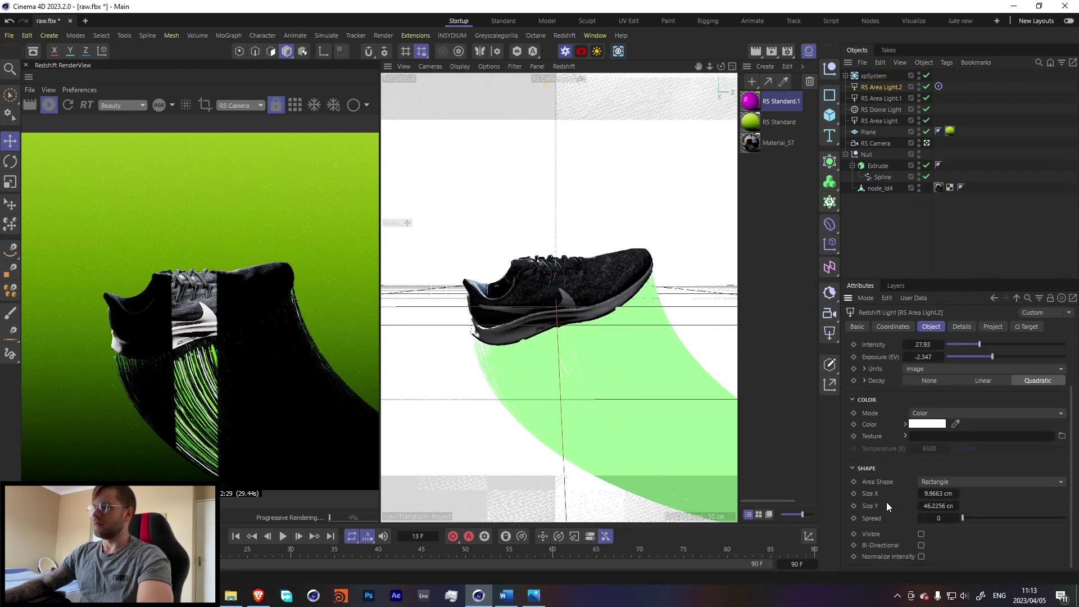
left_click_drag(963, 519, 965, 519)
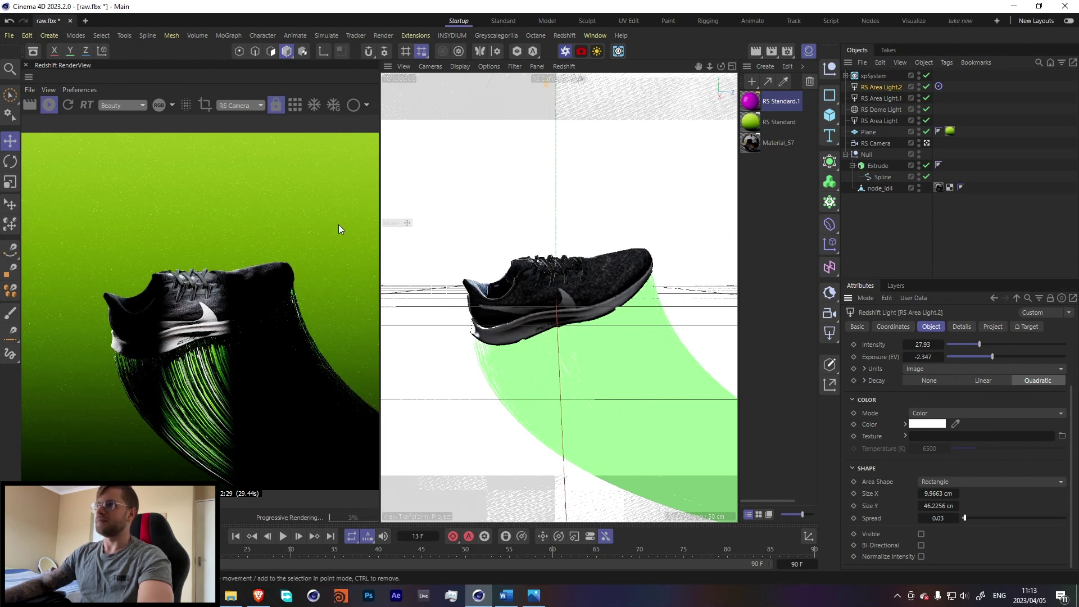
- Leave the RS Camera view, delete RS Area Light.2's target tag, and rotate and reposition the light over the shoe
left_click(927, 142)
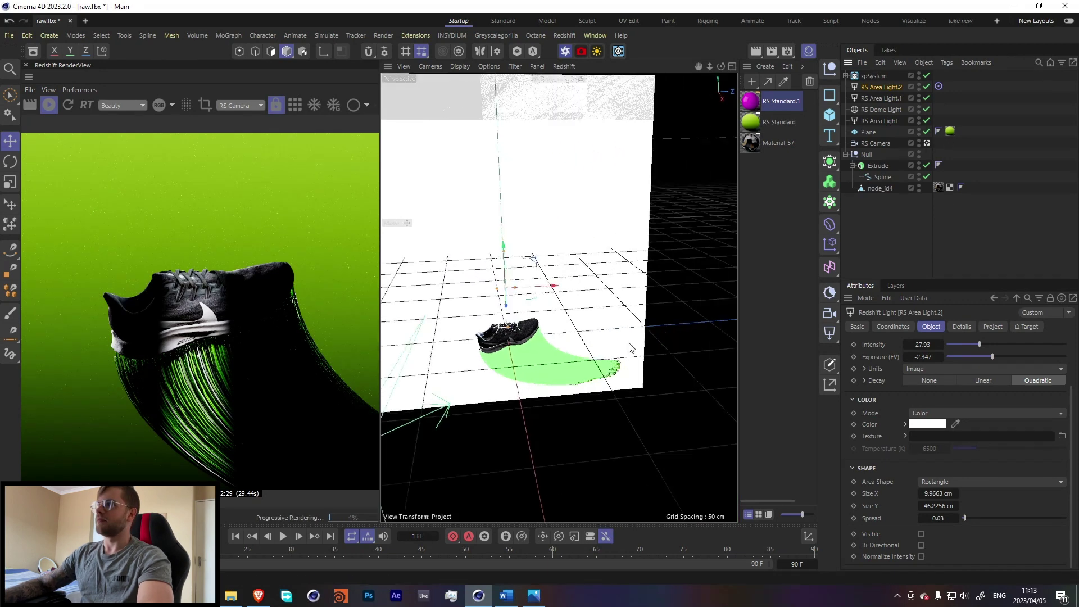
key("r")
mouse_move(521, 293)
left_mouse_down()
mouse_move(512, 301)
mouse_move(530, 300)
mouse_move(516, 291)
mouse_move(538, 293)
left_mouse_up()
key("e")
left_click(937, 88)
key("Delete")
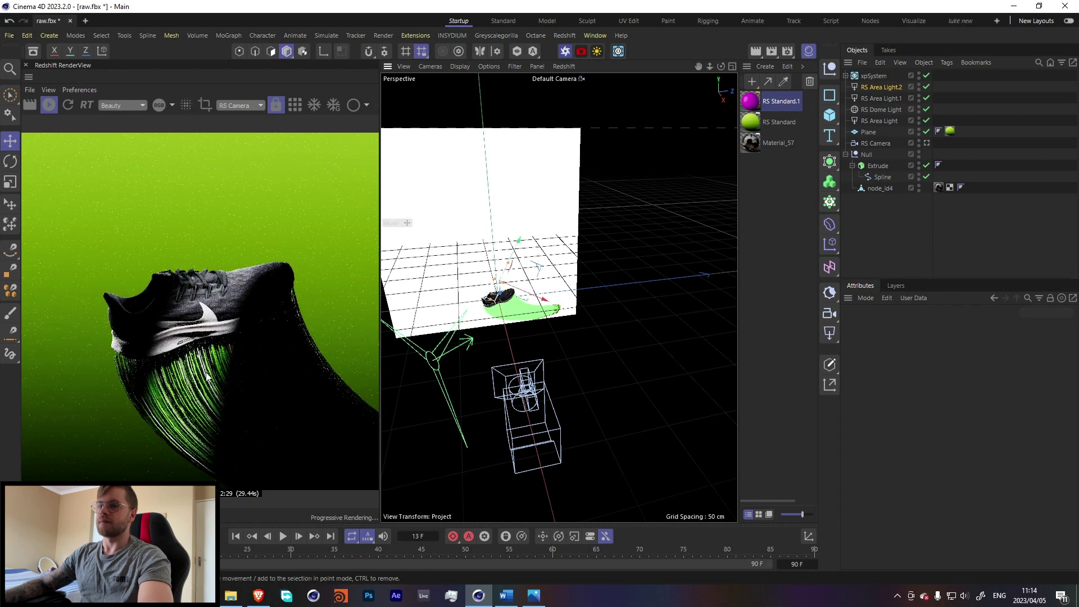
right_click_drag(496, 289, 531, 309, "alt")
left_click_drag(532, 309, 399, 298, "alt")
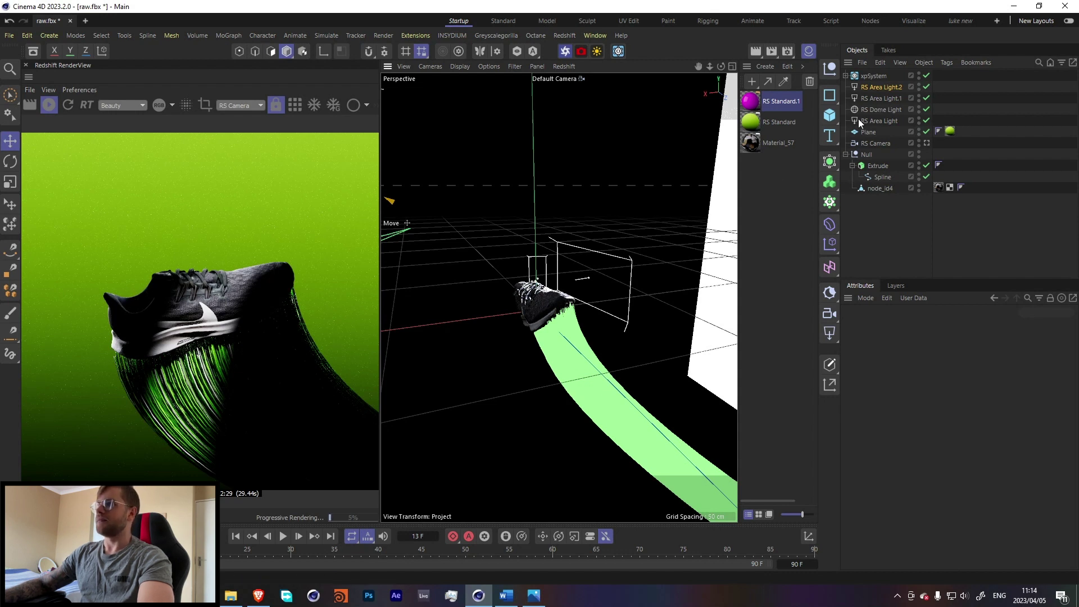
- Color RS Area Light.1 with the violet complementary to a green sampled from the backdrop, at 82% value
left_click(878, 98)
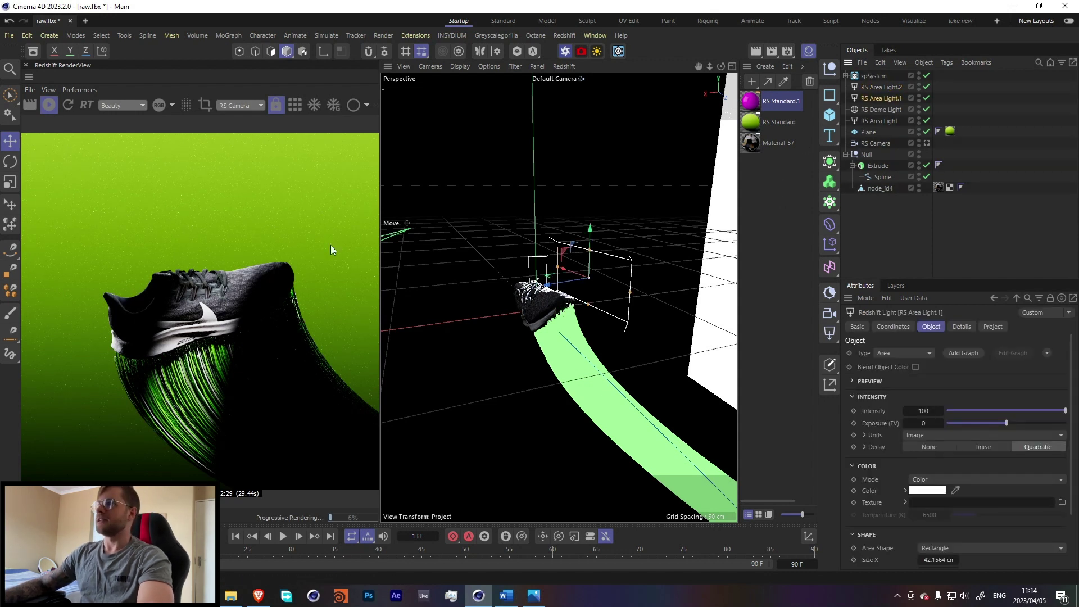
left_click(955, 491)
left_click(313, 241)
left_click(920, 491)
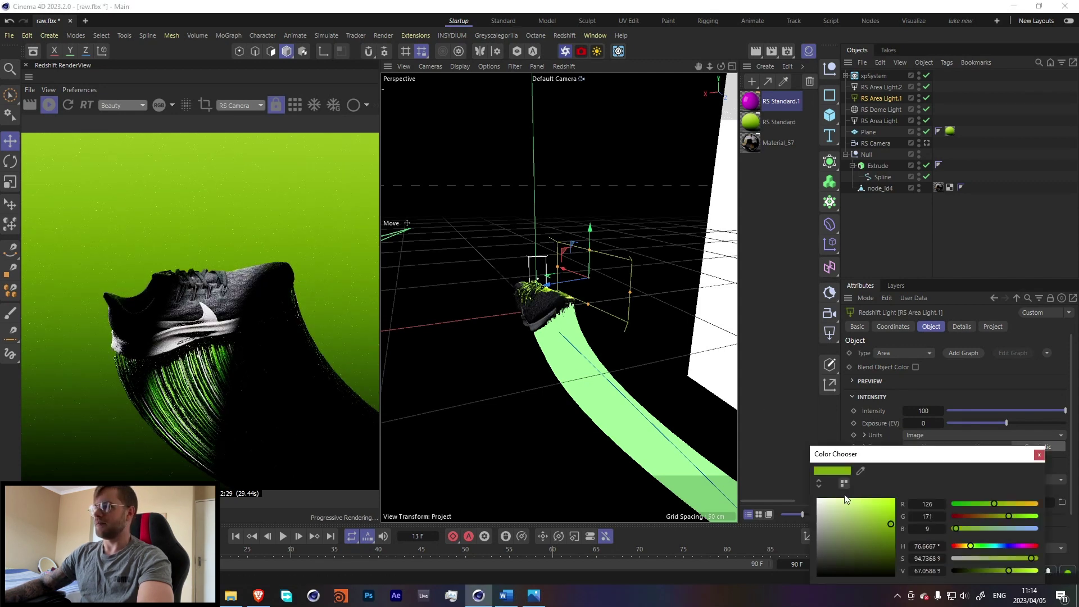
left_click(819, 484)
left_click_drag(878, 458, 818, 323)
left_click(784, 351)
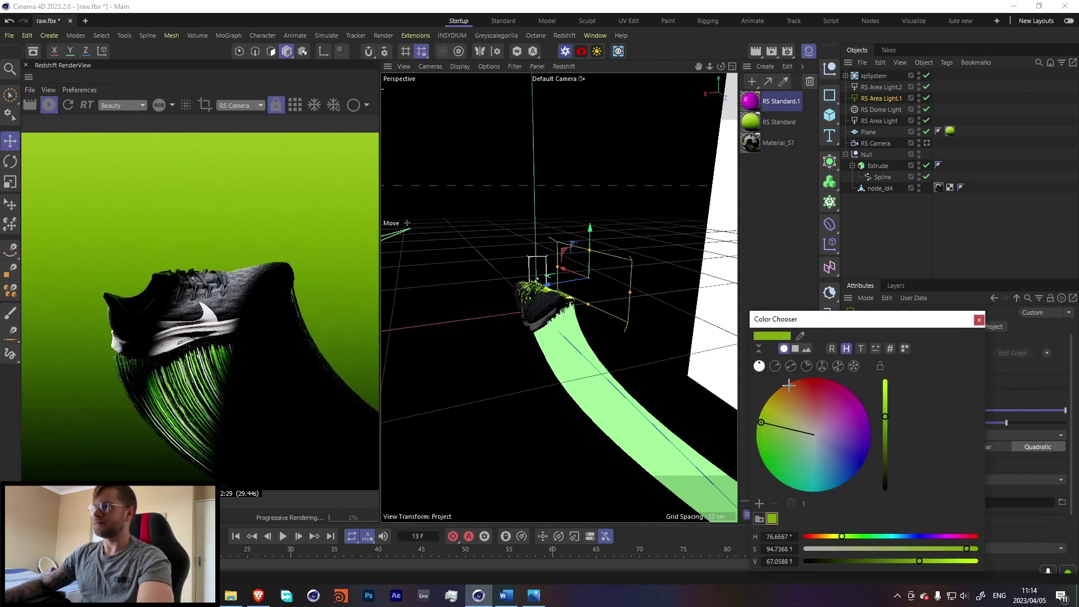
left_click(785, 521)
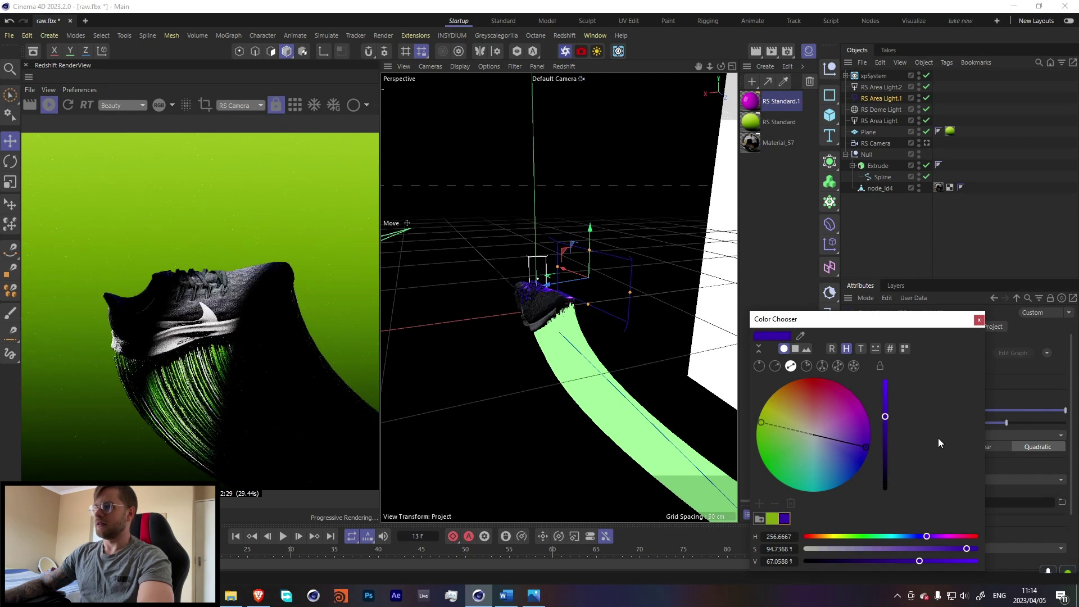
left_click(945, 561)
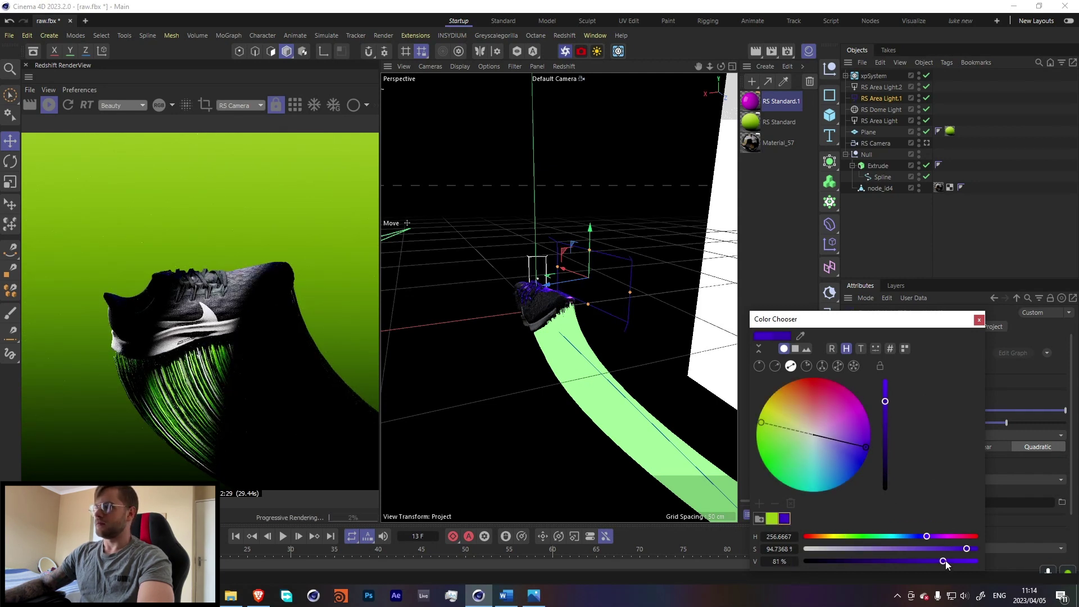
left_click(979, 321)
- Sample the backdrop green for RS Area Light and switch its color to the complementary violet
left_click(871, 122)
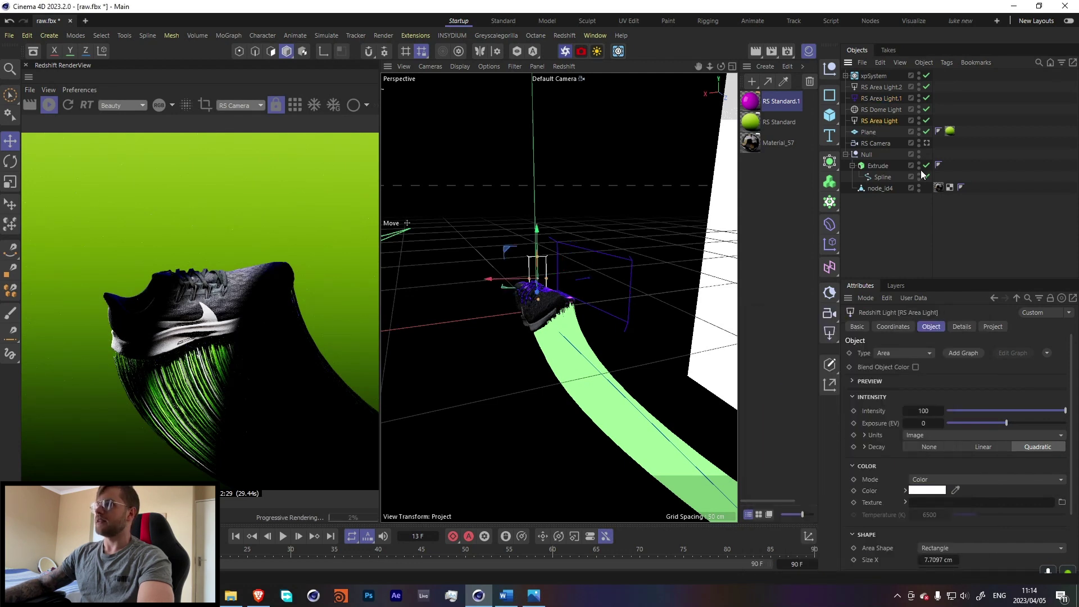
left_click(955, 491)
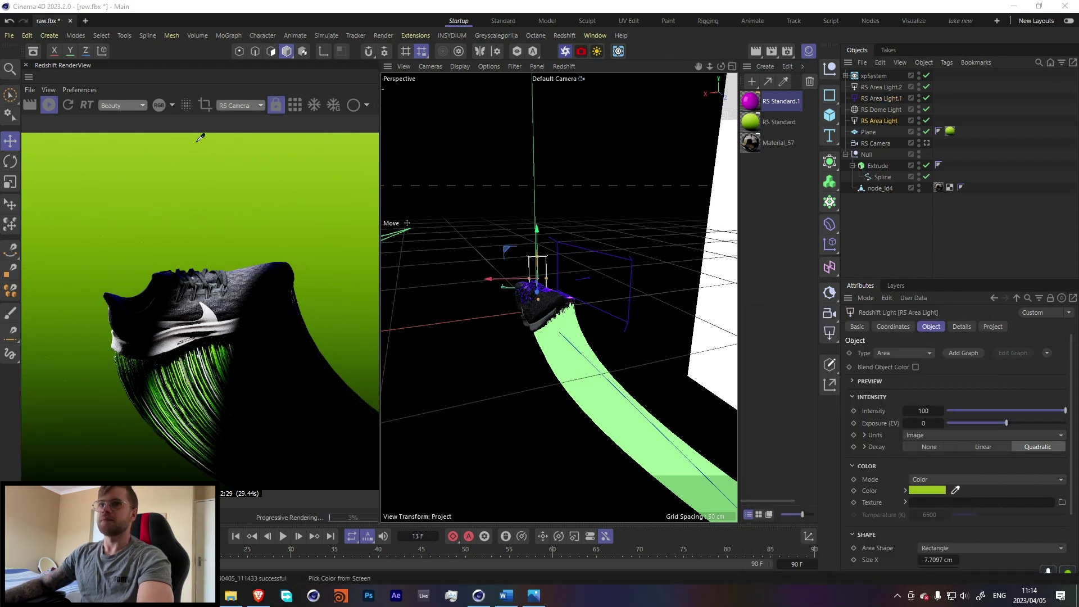
left_click(926, 492)
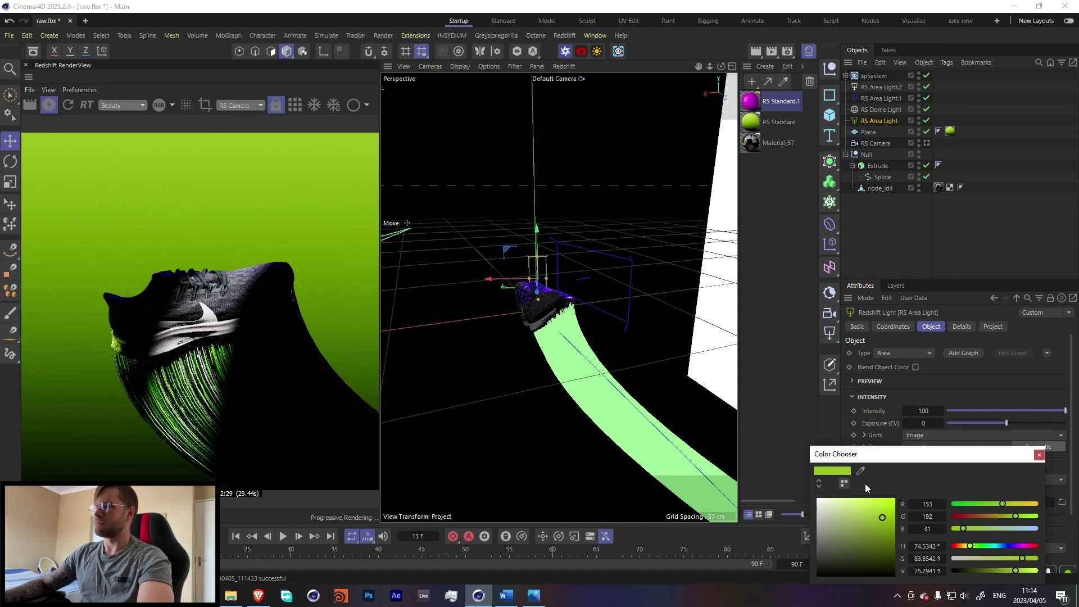
left_click(819, 485)
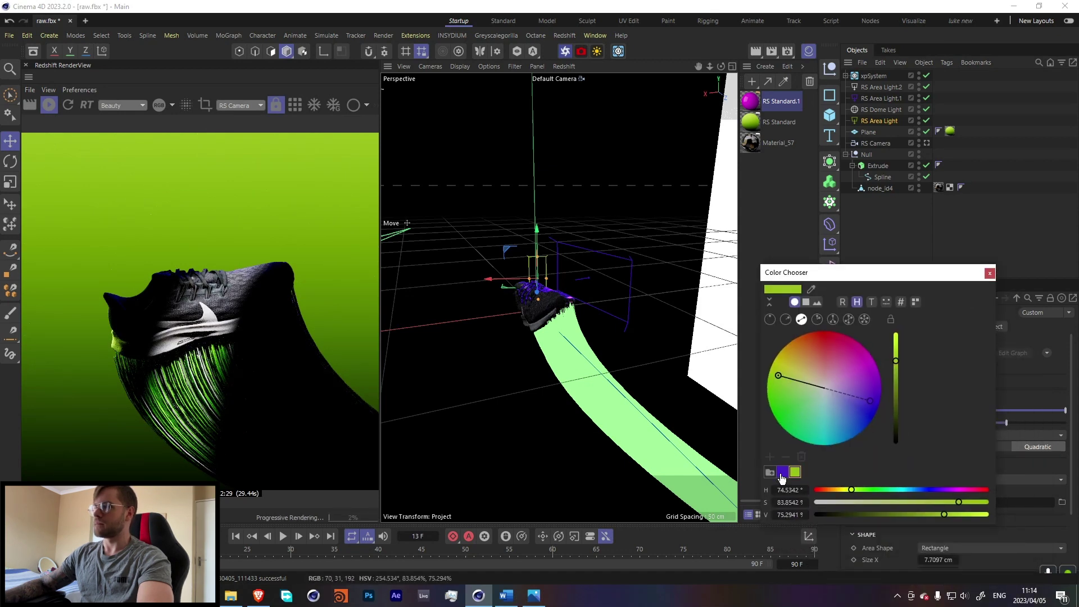
left_click(782, 472)
left_click(989, 273)
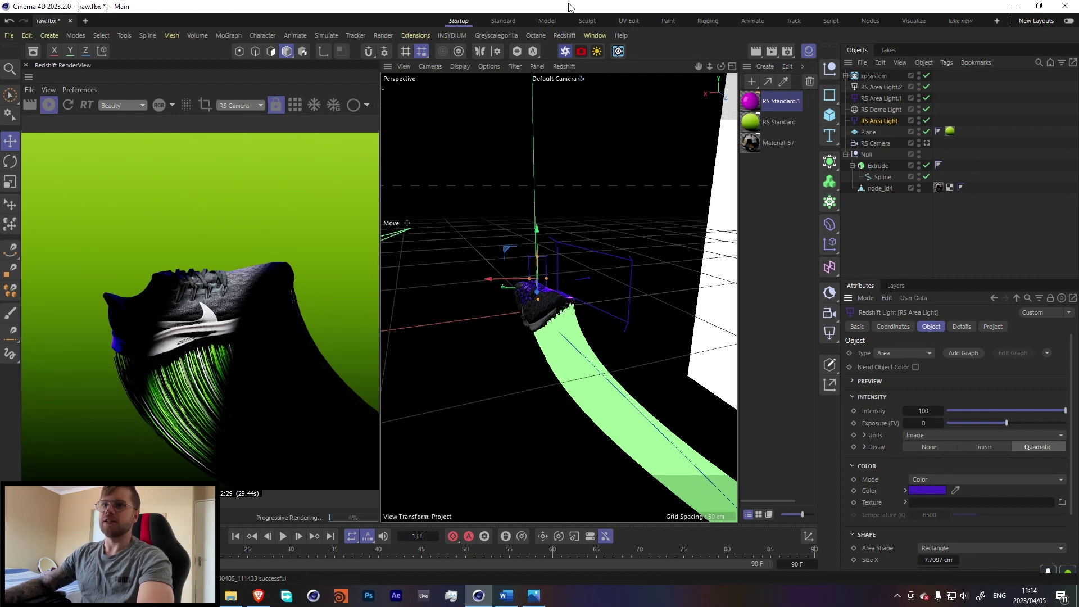
- Add a new Redshift area light and set its Size X and Size Y to 20 cm
left_click(561, 35)
mouse_move(580, 72)
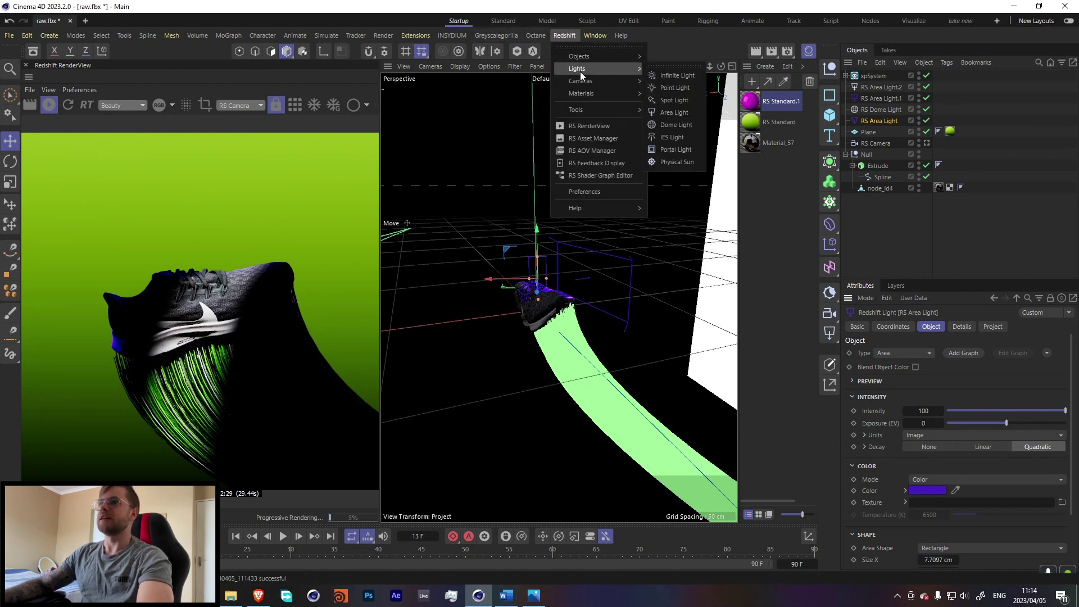
left_click(676, 100)
scroll(926, 446, "down", 3)
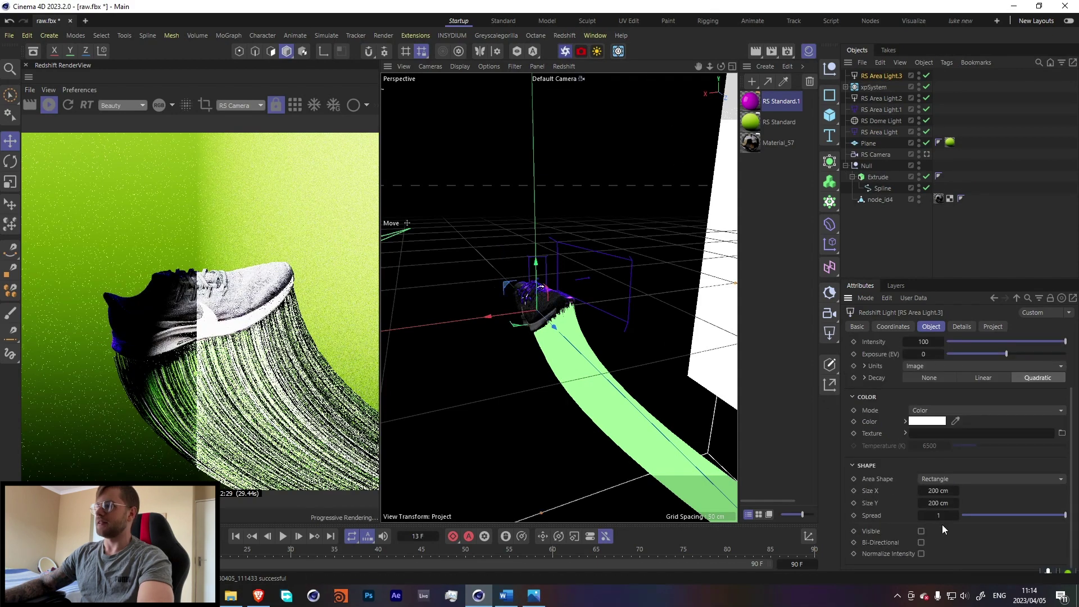
left_click(938, 503)
type("20")
key("Return")
left_click(936, 491)
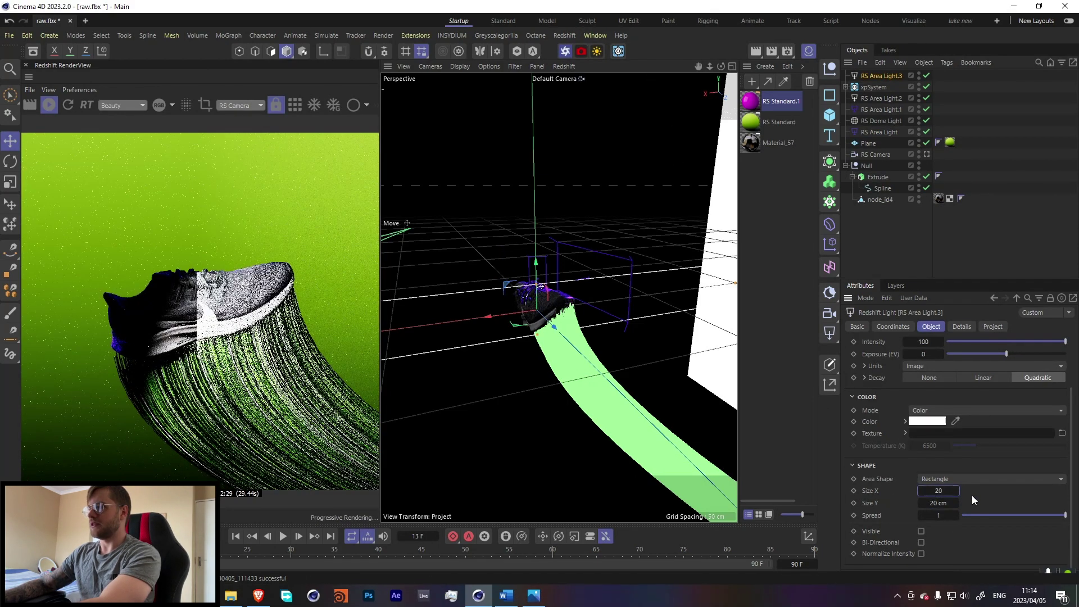
type("20")
key("Return")
- Move the new 20 cm area light out to the shoe's side and rotate it to face the shoe and trails
left_click_drag(543, 329, 458, 323)
key("r")
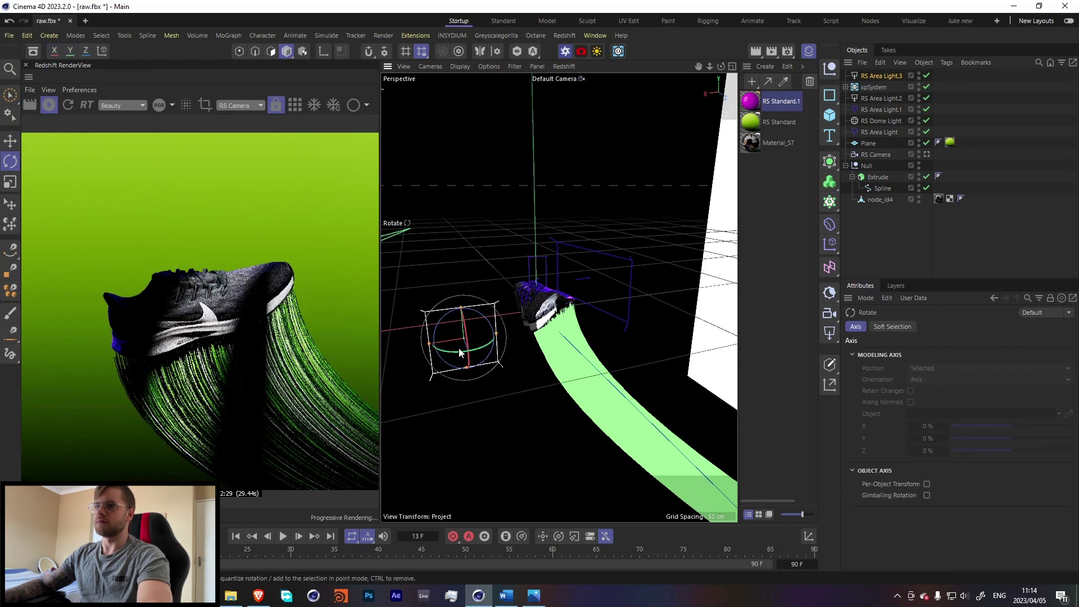
left_click_drag(478, 360, 556, 284)
key("e")
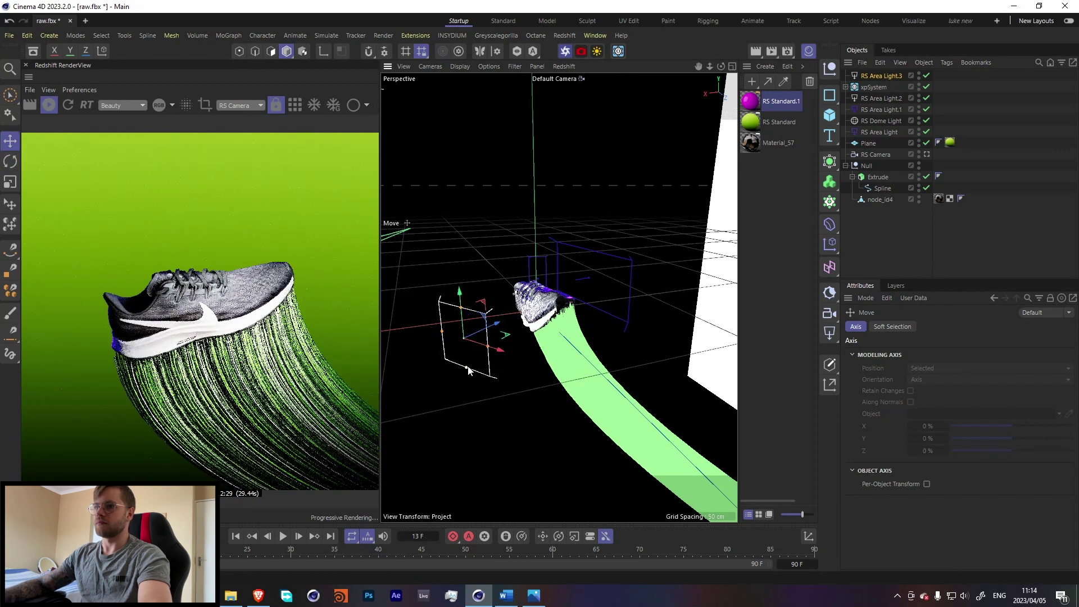
left_click_drag(482, 347, 516, 360)
key("r")
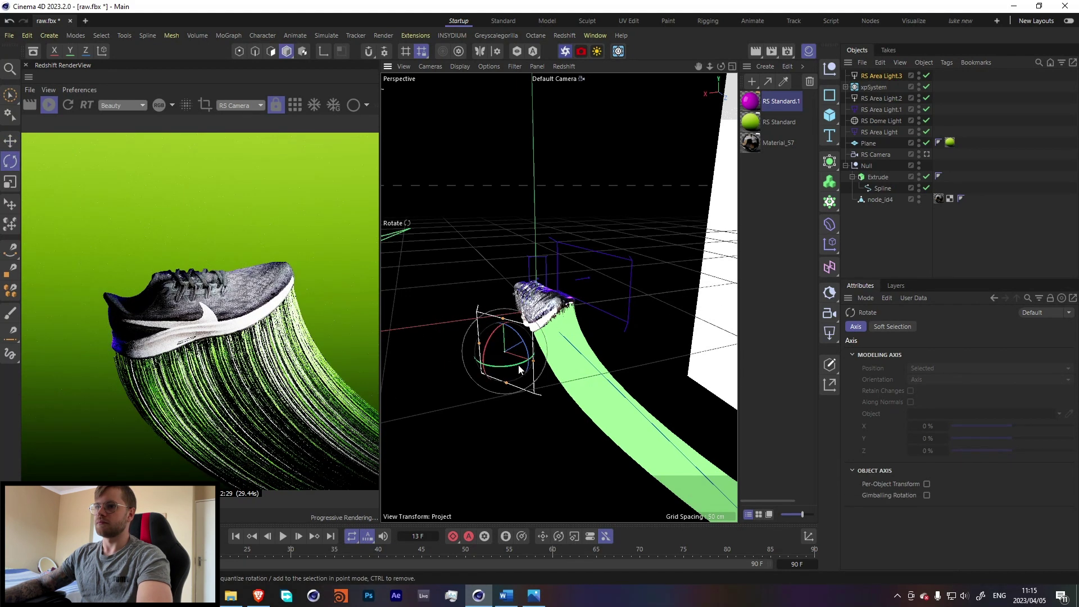
- Lower RS Area Light.3's intensity to 2.58 and exposure to -1.502, and move the light farther from the shoe
left_click(888, 75)
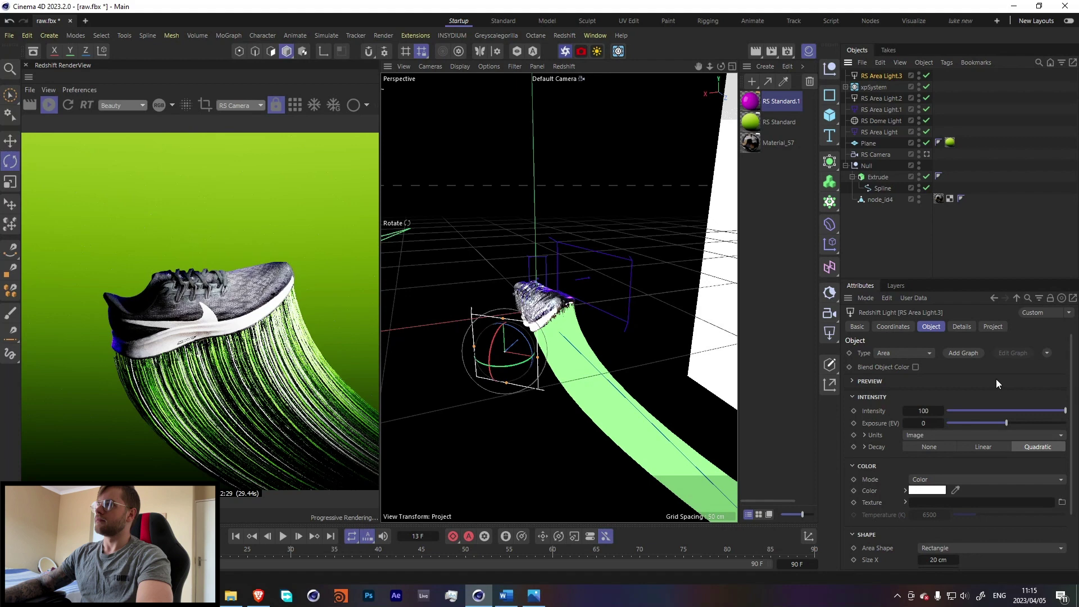
left_click_drag(990, 410, 947, 410)
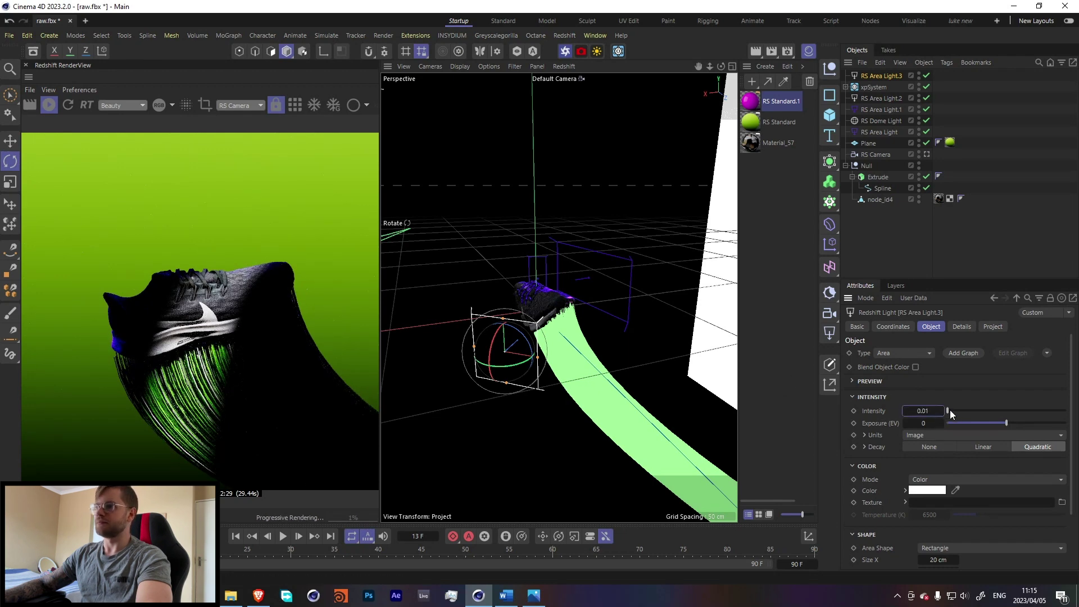
key("e")
left_click_drag(504, 366, 474, 462)
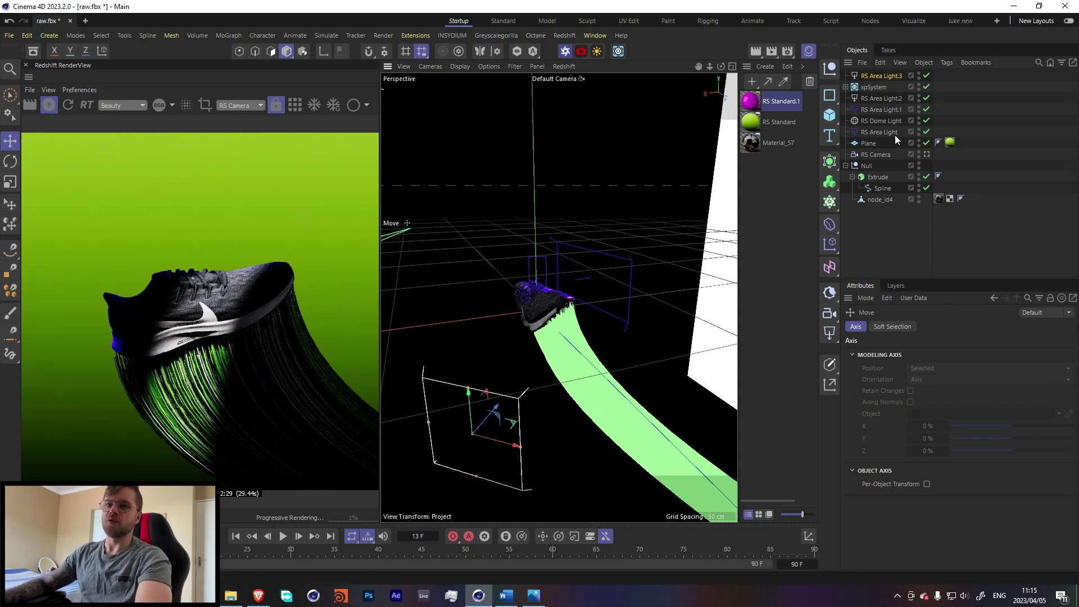
left_click(871, 75)
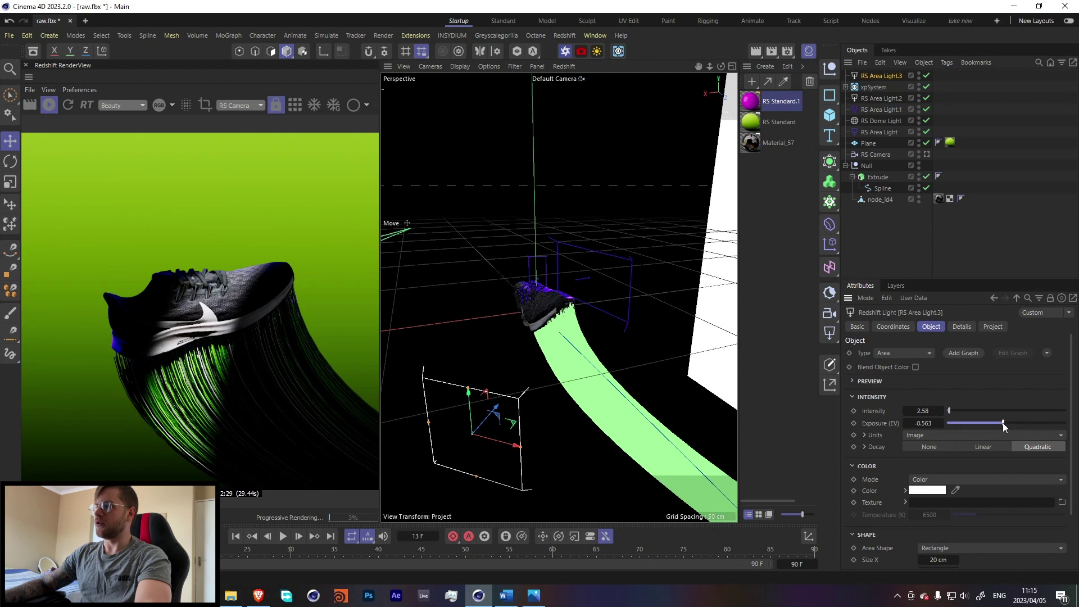
left_click_drag(1003, 423, 997, 423)
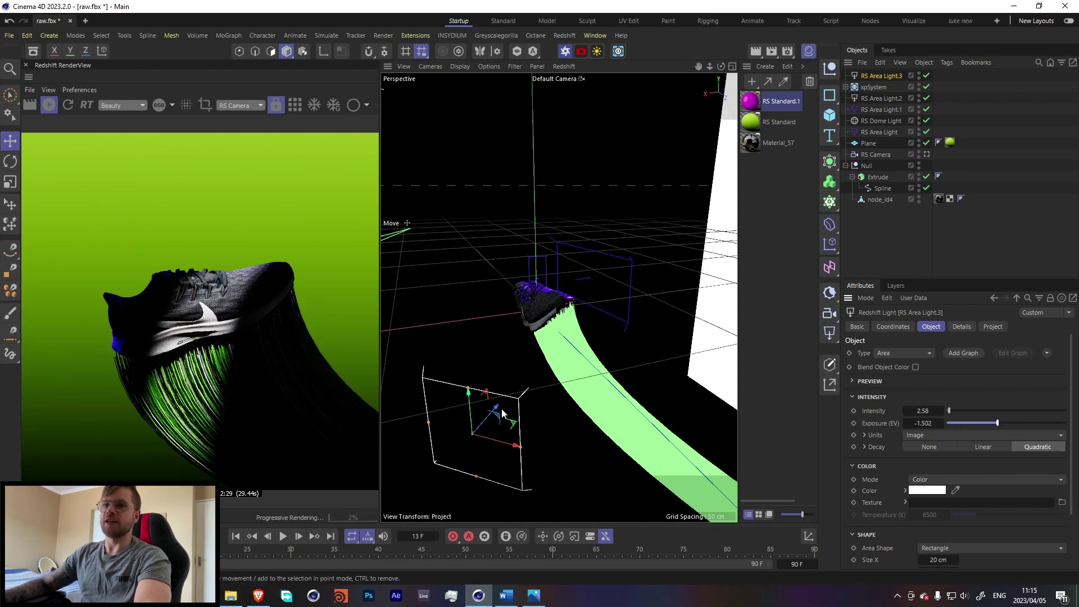
- Duplicate RS Area Light.3, then rotate the copy toward the shoe and place it at a different angle beside the shoe
left_click_drag(494, 413, 439, 323)
key("r")
key("e")
left_click_drag(524, 308, 460, 289)
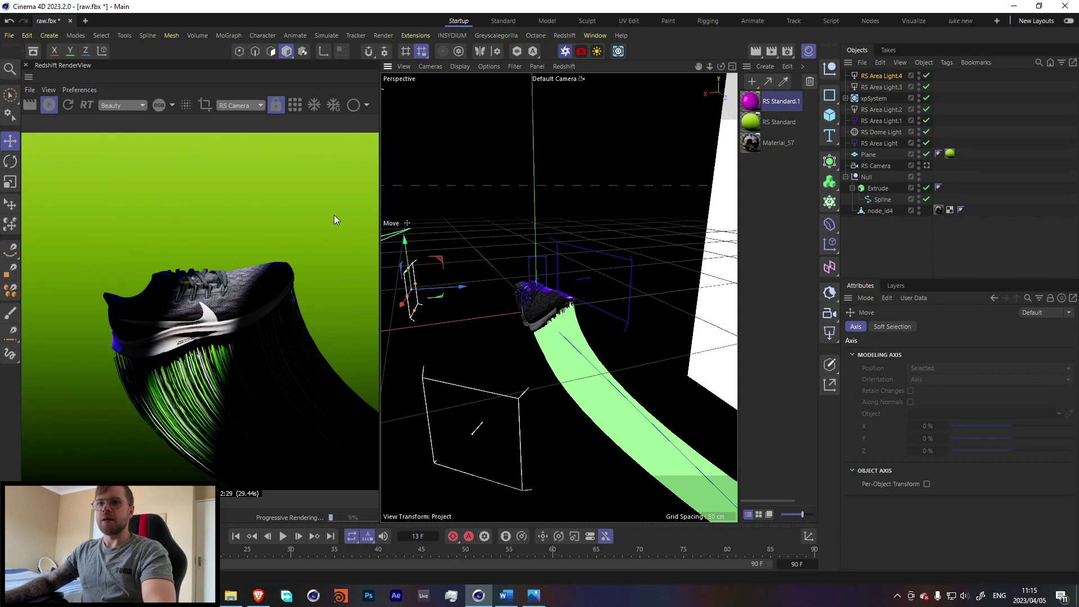
- Duplicate RS Area Light.3 and move the copy beside the green trails below the shoe
left_click(927, 166)
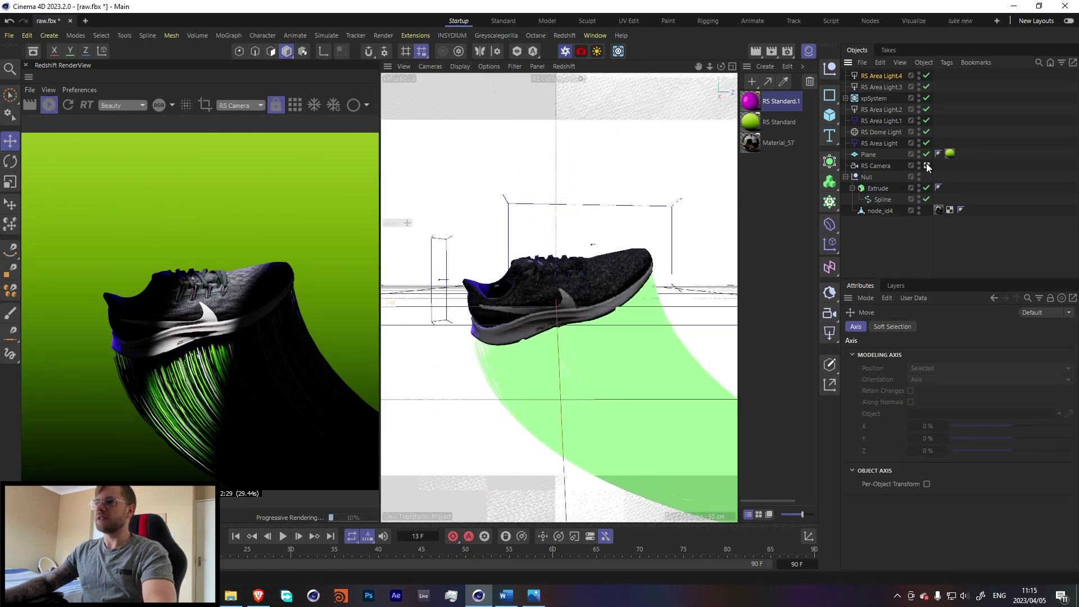
left_click(927, 165)
left_click(880, 75)
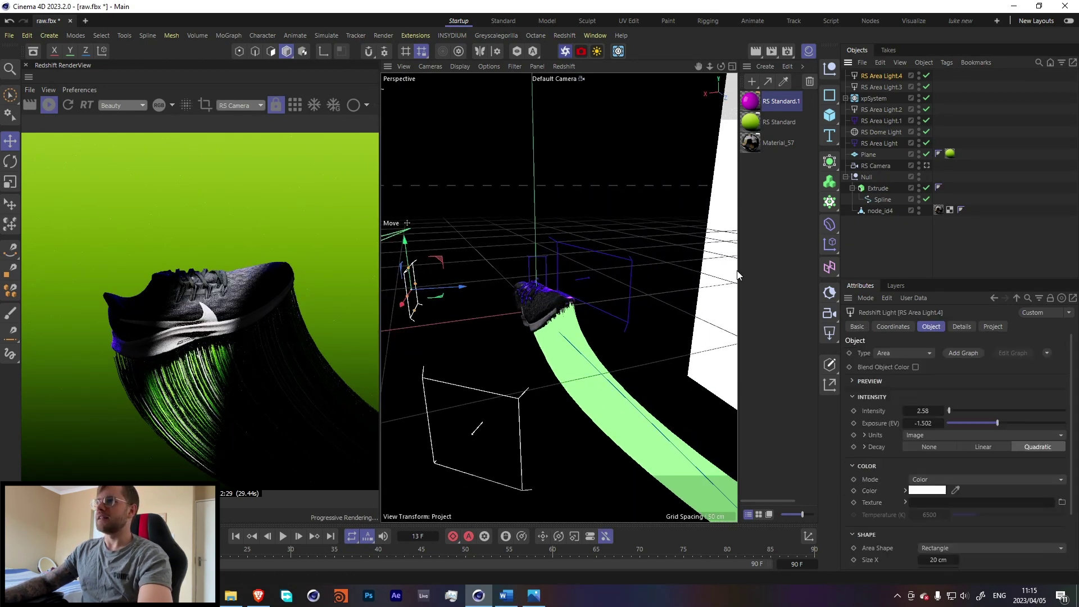
left_click(881, 86)
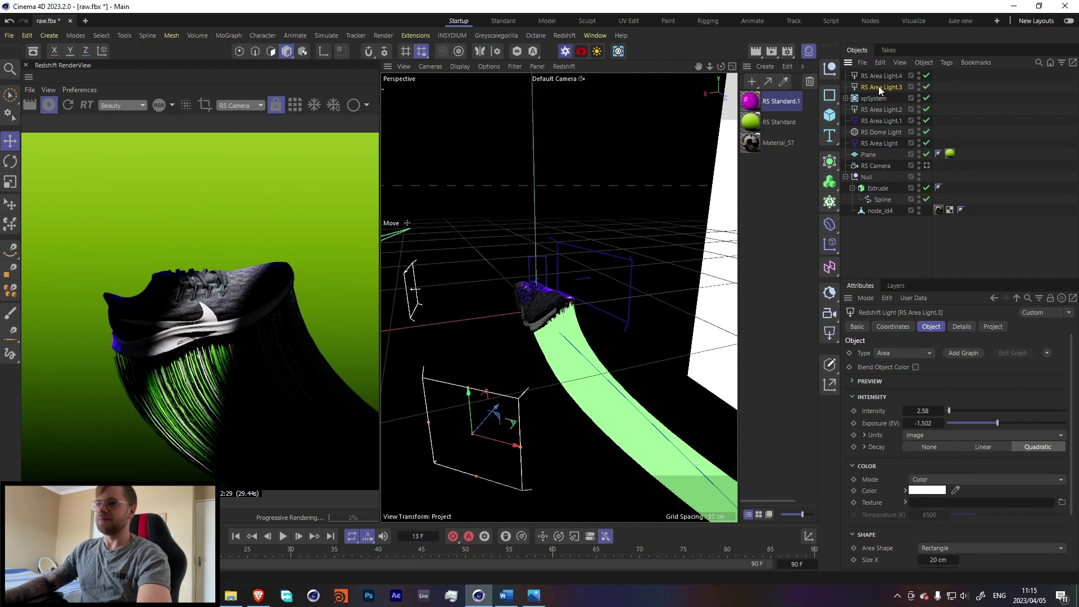
left_click_drag(883, 84, 883, 81, "ctrl")
left_click_drag(471, 408, 601, 338)
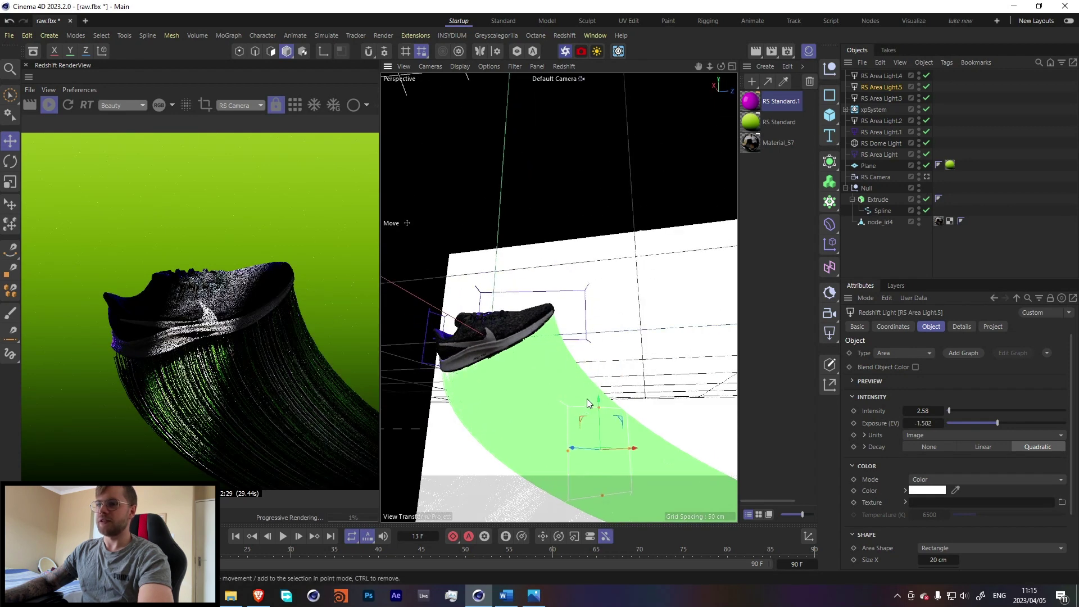
- Rotate the duplicated area light until it lies nearly flat, and reposition it around the trails beneath the shoe
key("r")
left_click_drag(617, 436, 611, 468)
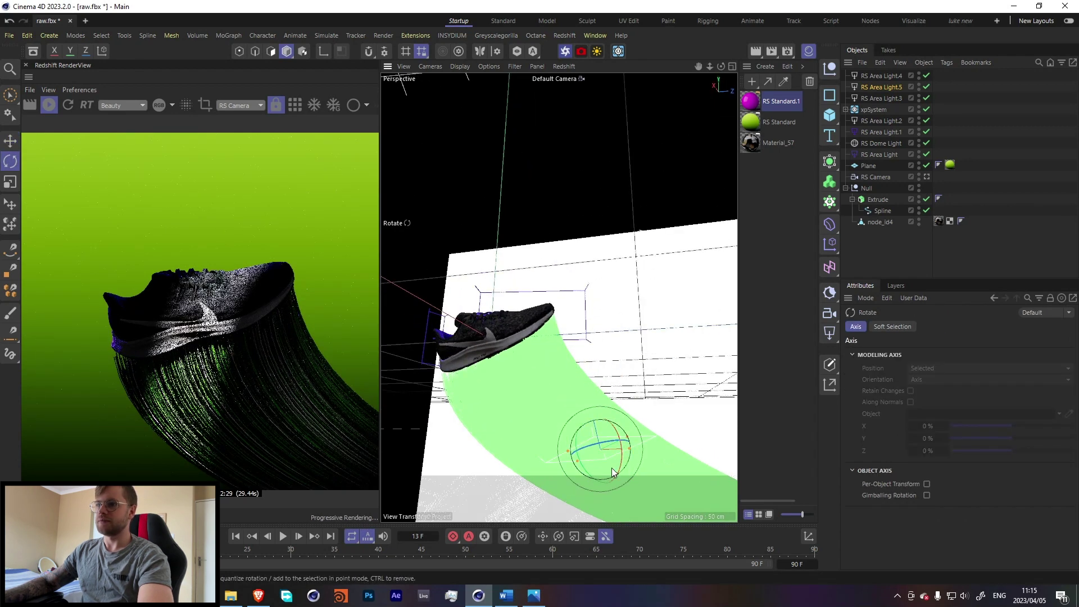
key("e")
left_click_drag(631, 414, 548, 396)
left_click_drag(504, 341, 455, 349)
- Set RS Area Light.4's exposure to -5.446 and adjust the exposure of RS Area Light.3
key("ctrl+z")
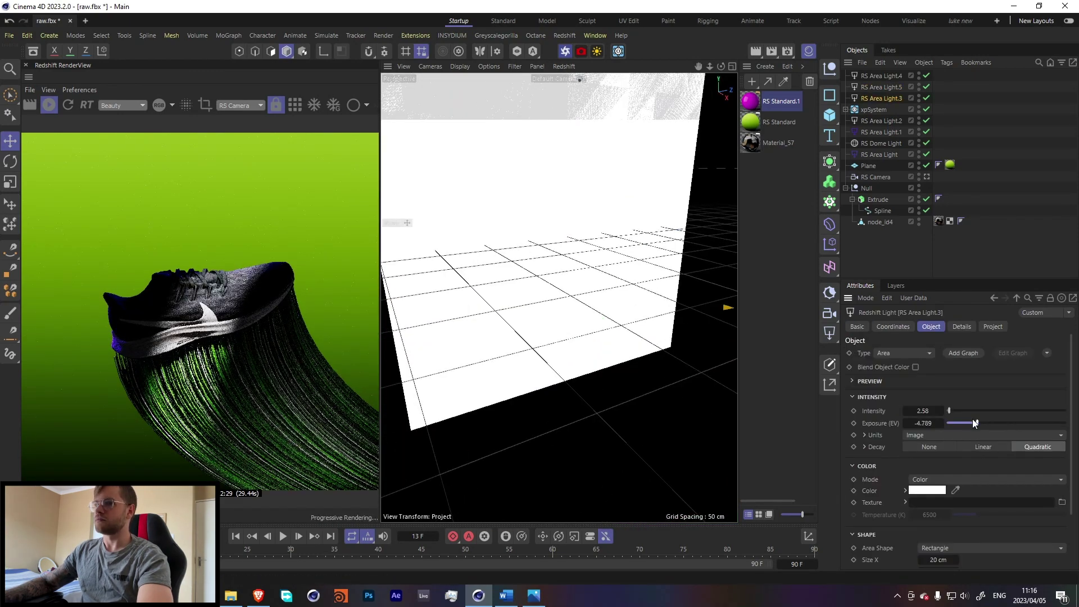
key("ctrl+shift+z")
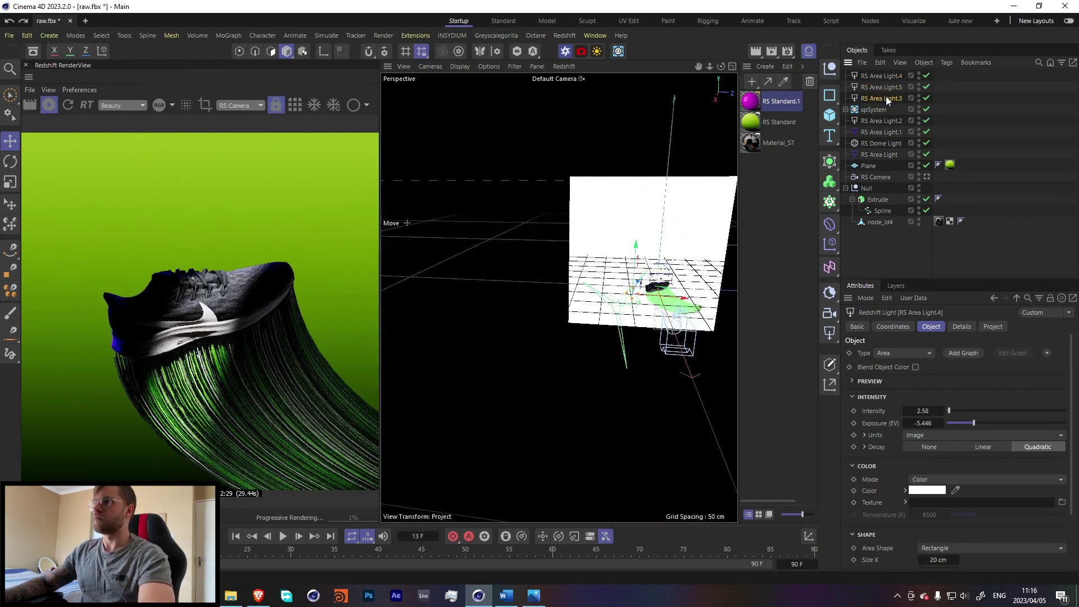
left_click(983, 422)
- Rotate RS Area Light.2 beside the shoe to change how it lights the shoe and trails
left_click(619, 264)
key("r")
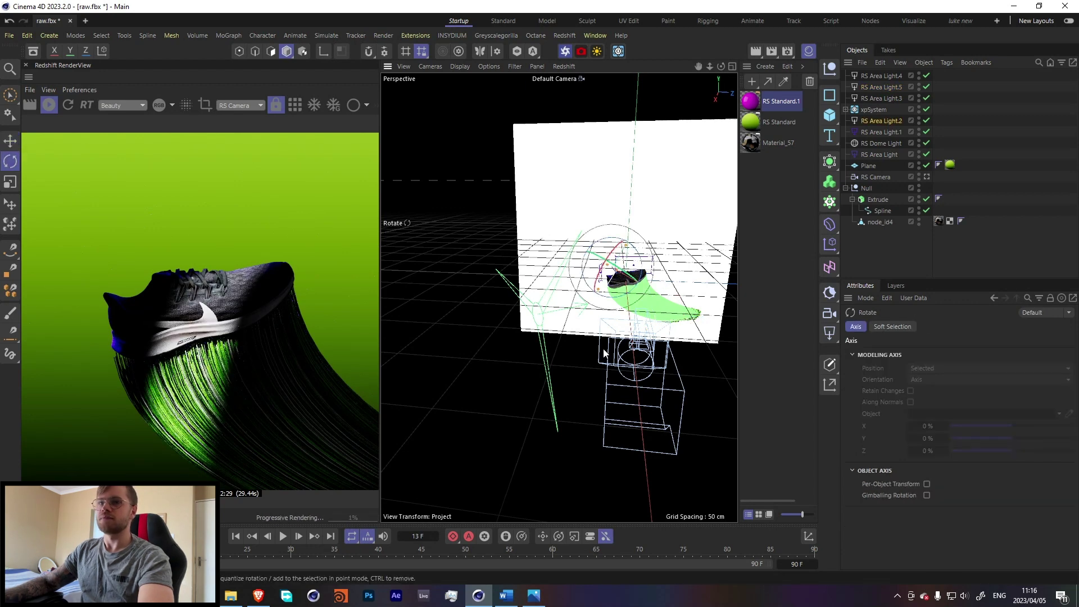